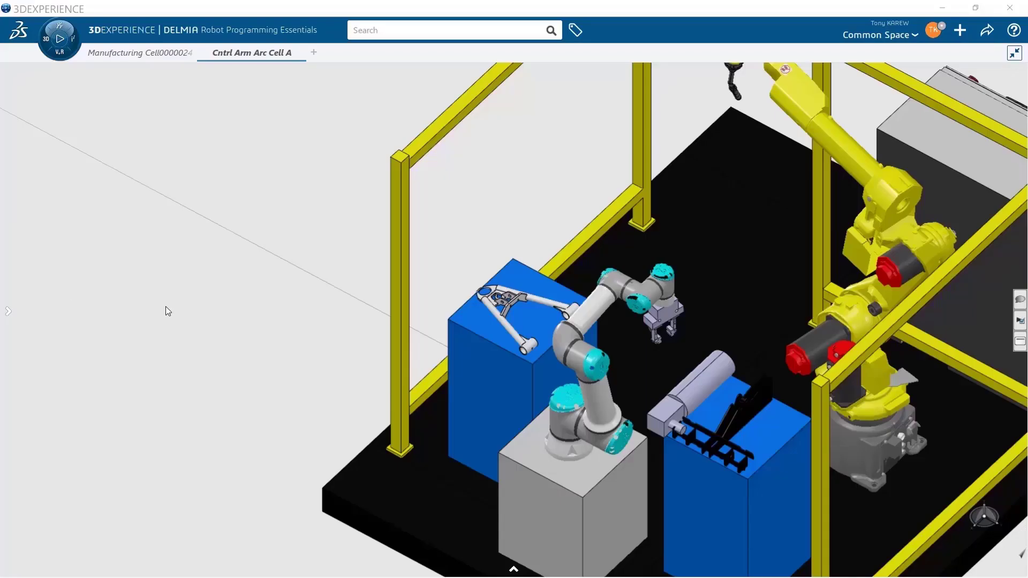
pyautogui.scroll(-2, 615, 358)
pyautogui.scroll(-2, 729, 303)
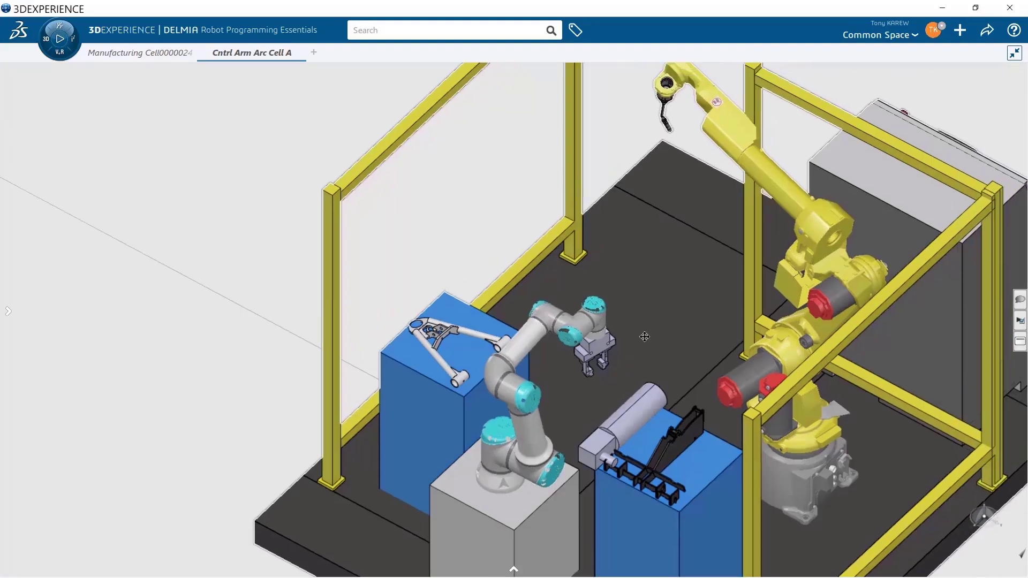
pyautogui.scroll(-2, 568, 349)
pyautogui.scroll(-2, 568, 349)
pyautogui.scroll(-2, 568, 349)
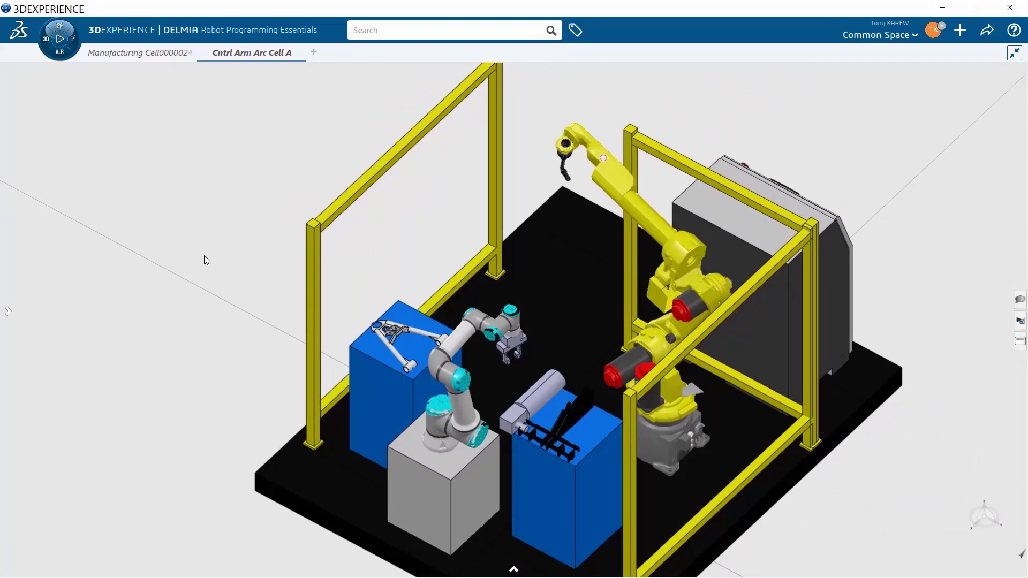
# Play the work cell simulation from the Player bar so the cobot runs its motions
pyautogui.click(514, 569)
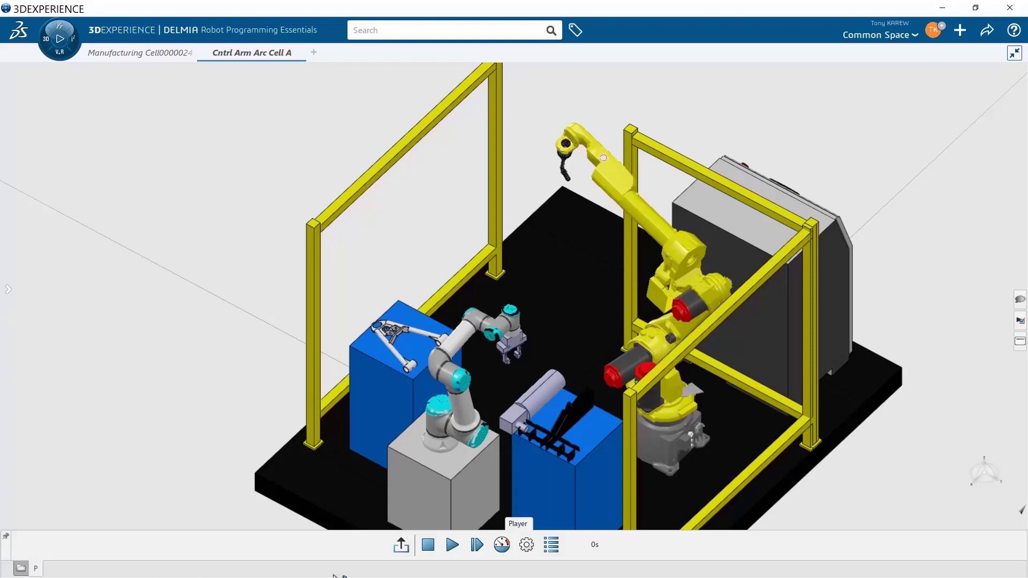
pyautogui.click(453, 545)
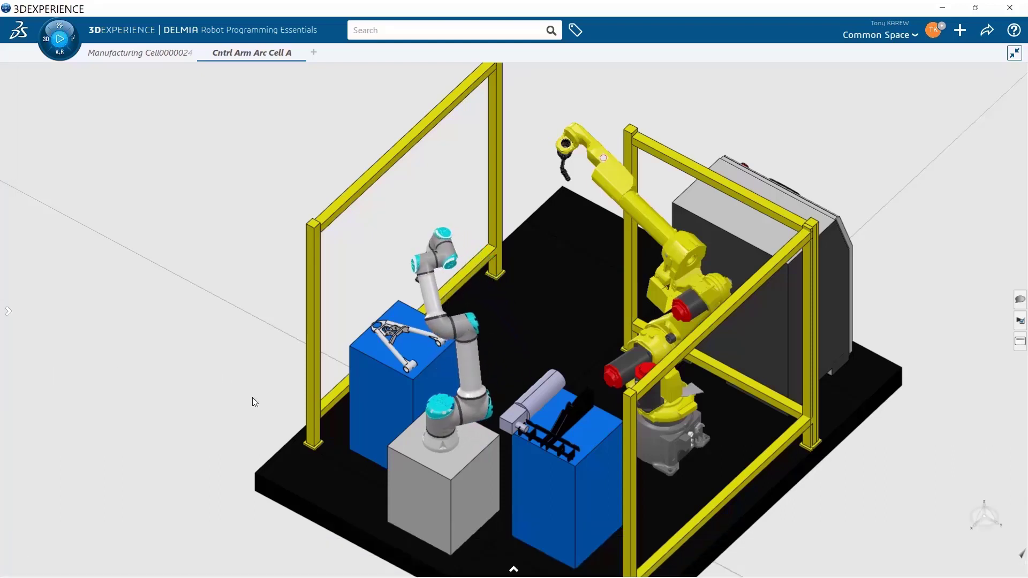
pyautogui.moveTo(260, 404)
pyautogui.mouseDown(button='middle')
pyautogui.moveTo(148, 338)
pyautogui.moveTo(604, 338)
pyautogui.moveTo(506, 339)
pyautogui.moveTo(305, 289)
pyautogui.moveTo(501, 386)
pyautogui.moveTo(523, 387)
pyautogui.moveTo(524, 325)
pyautogui.moveTo(512, 298)
pyautogui.moveTo(499, 330)
pyautogui.moveTo(464, 345)
pyautogui.moveTo(374, 340)
pyautogui.moveTo(386, 512)
pyautogui.mouseUp(button='middle')
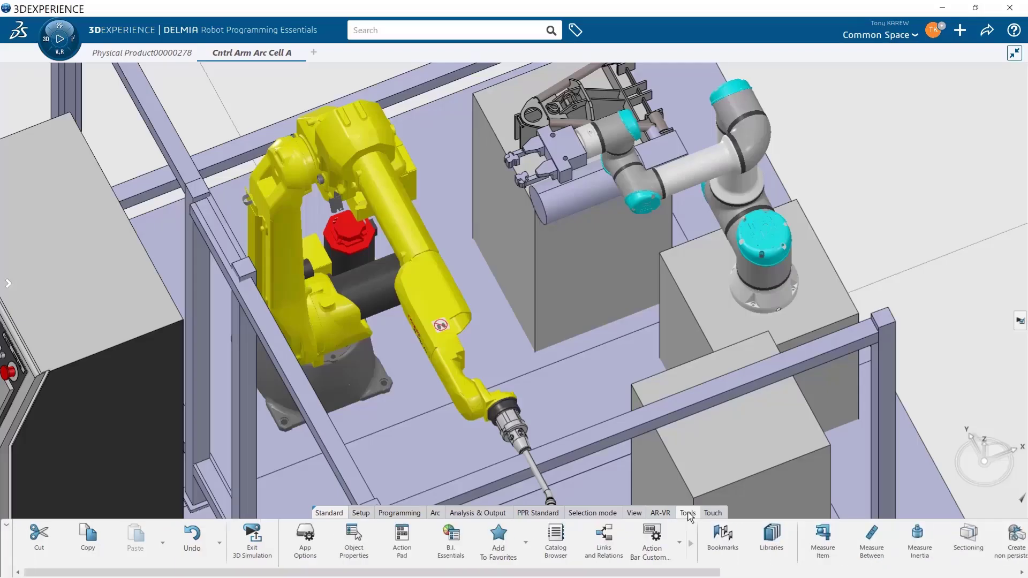
# Show the Production Resources categories under Tools > Bookmarks
pyautogui.click(716, 540)
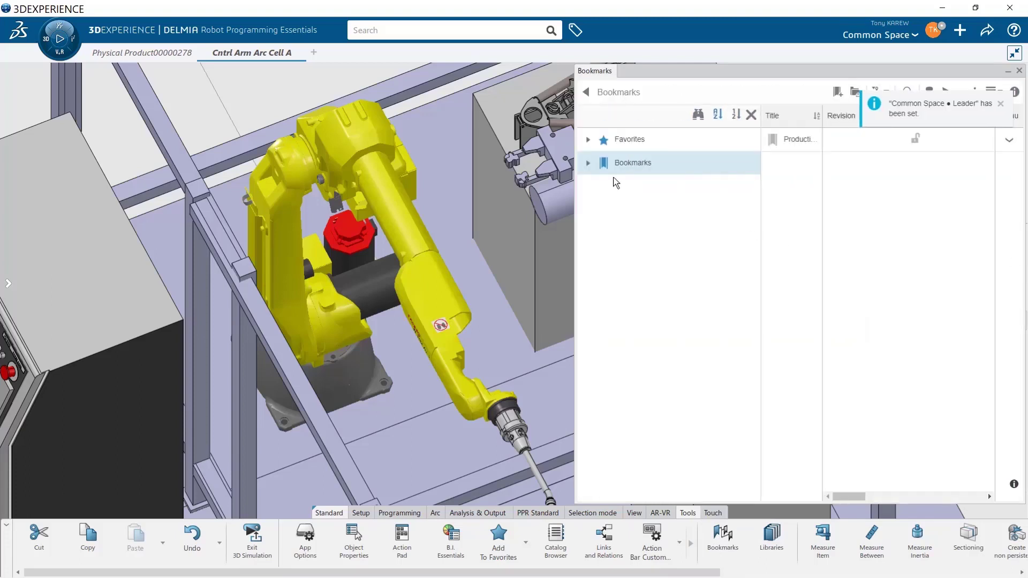
pyautogui.click(588, 163)
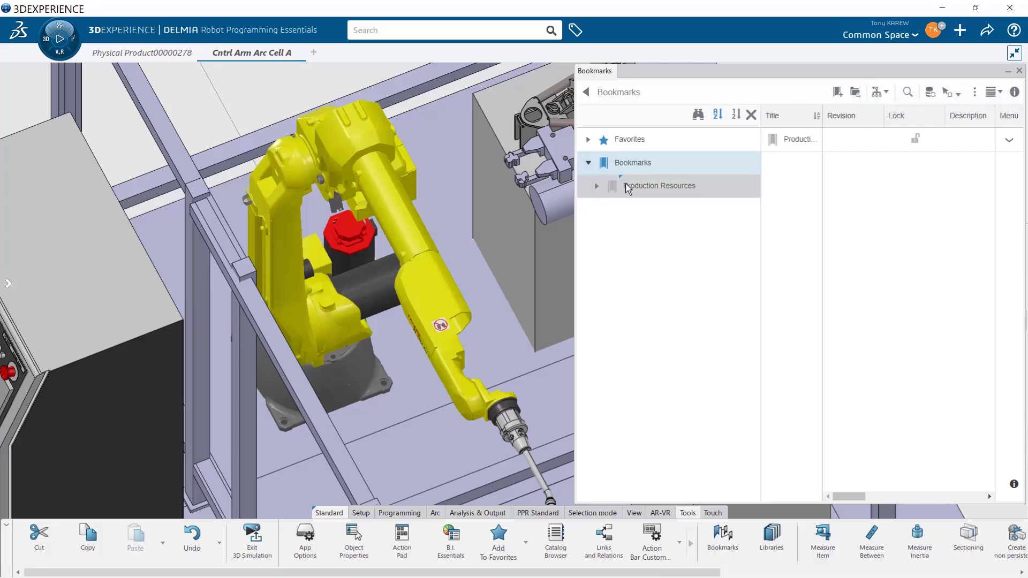
pyautogui.click(626, 188)
pyautogui.click(596, 188)
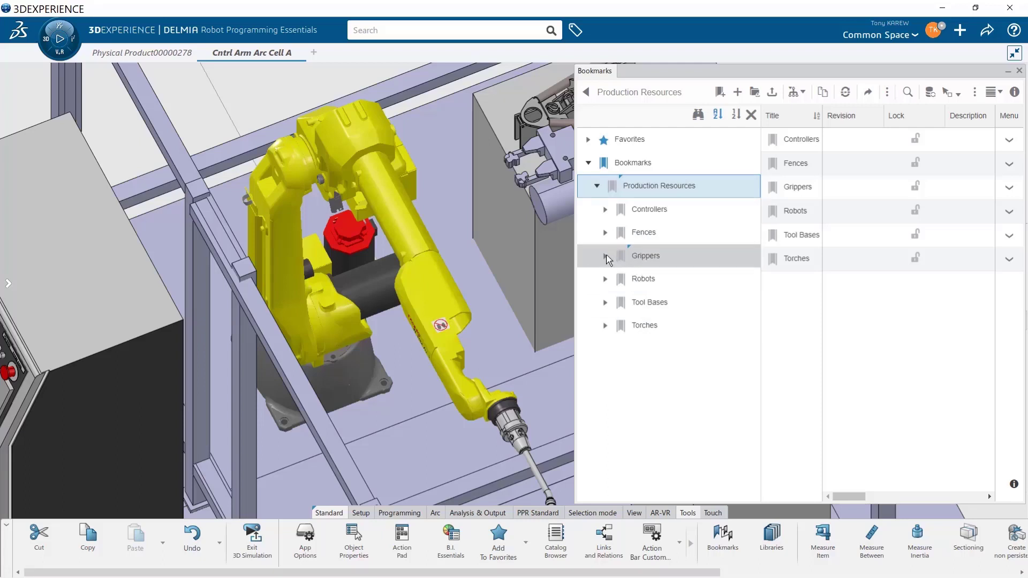
# Browse the Grippers and Fences libraries, selecting the 47in Fence Panel 47
pyautogui.click(668, 263)
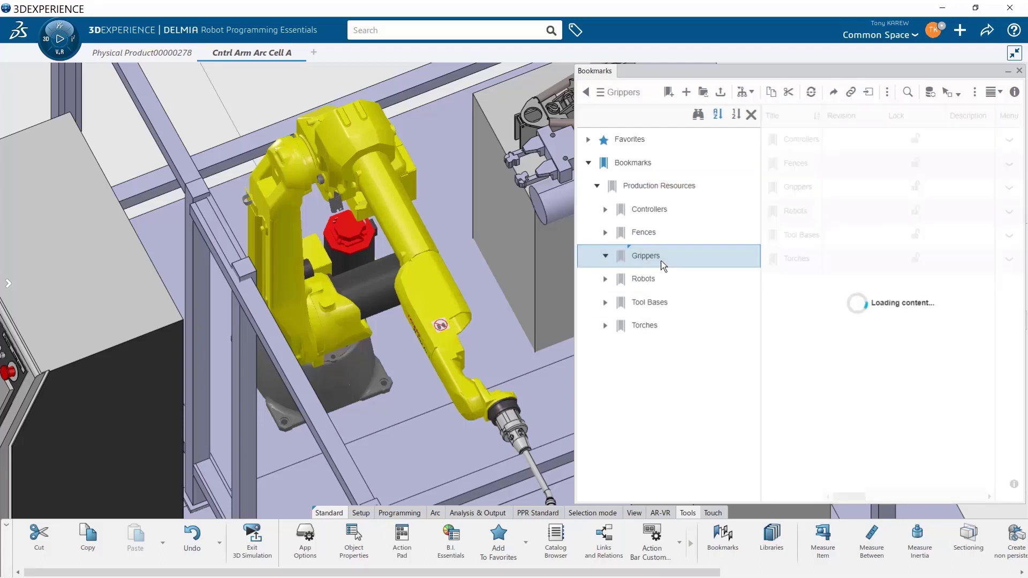
pyautogui.moveTo(822, 167)
pyautogui.mouseDown()
pyautogui.moveTo(900, 175)
pyautogui.moveTo(872, 181)
pyautogui.mouseUp()
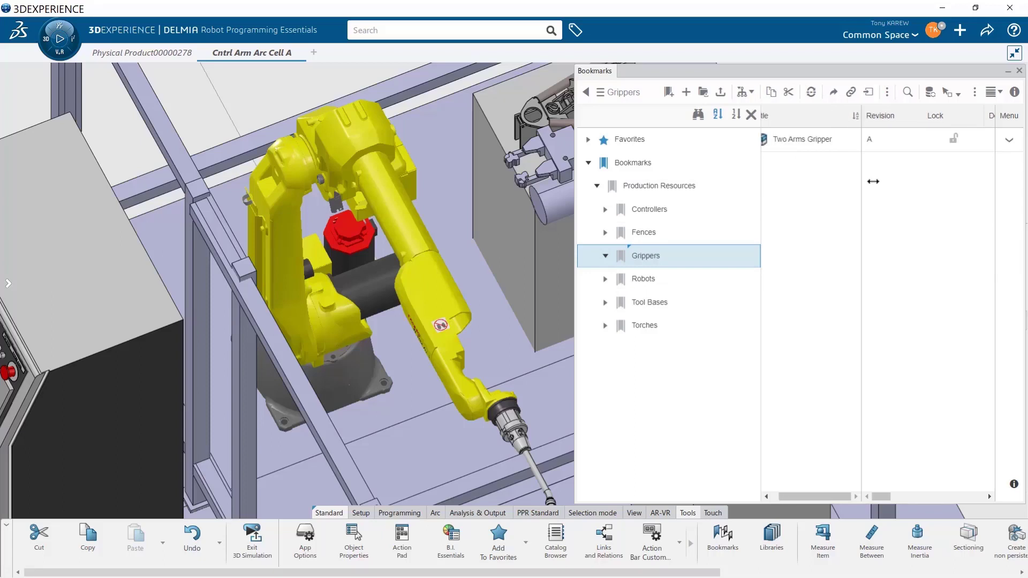
pyautogui.click(690, 233)
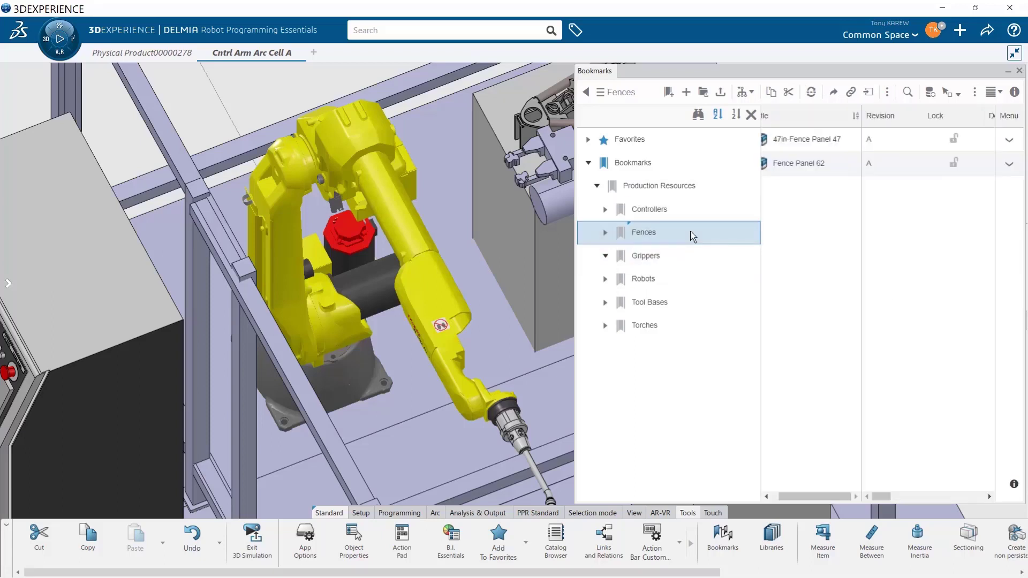
pyautogui.moveTo(861, 232); pyautogui.dragTo(851, 233)
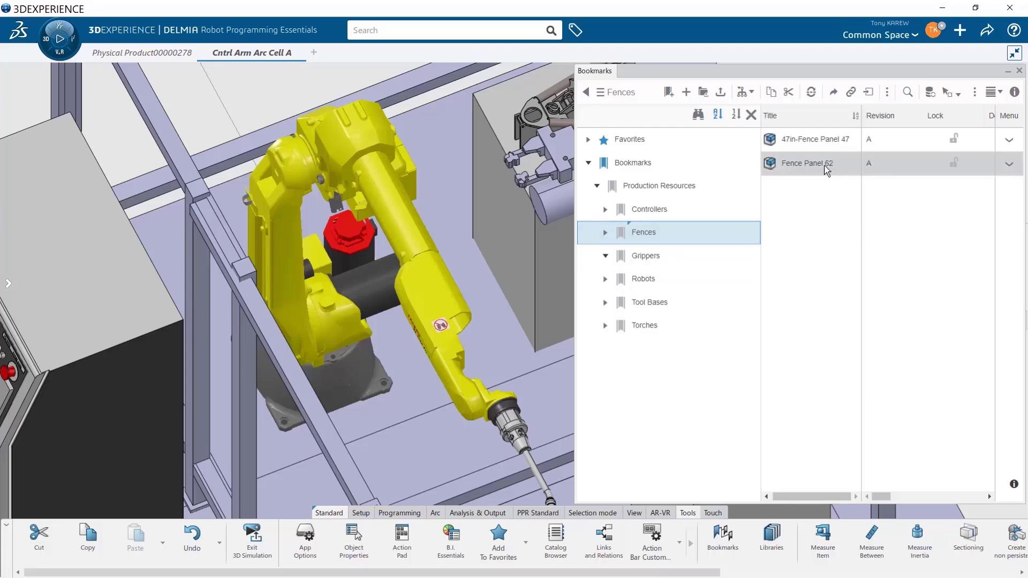
pyautogui.click(819, 144)
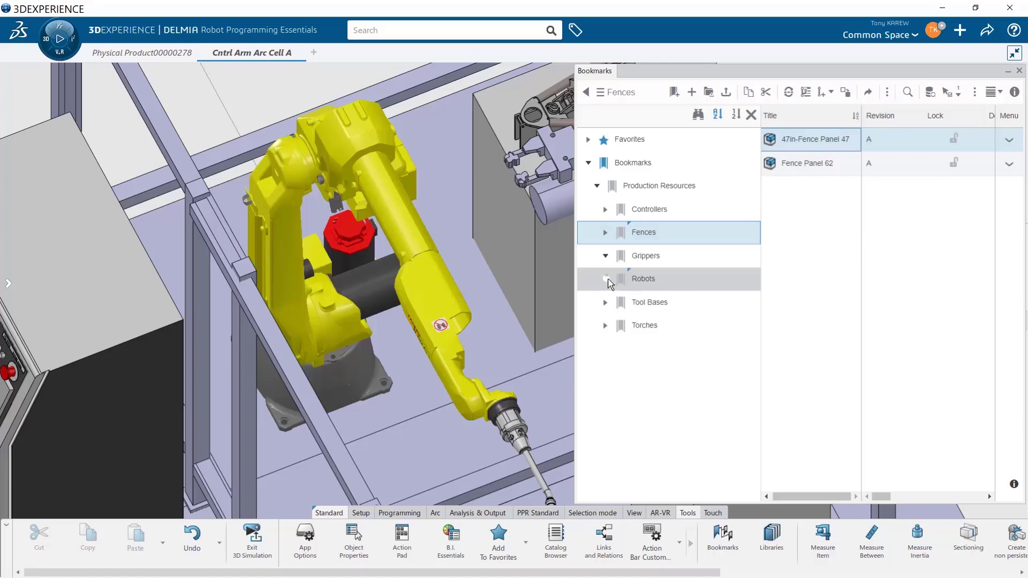
# List the ABB robot models and show the cell's specification tree
pyautogui.click(607, 283)
pyautogui.click(803, 193)
pyautogui.press('F3')
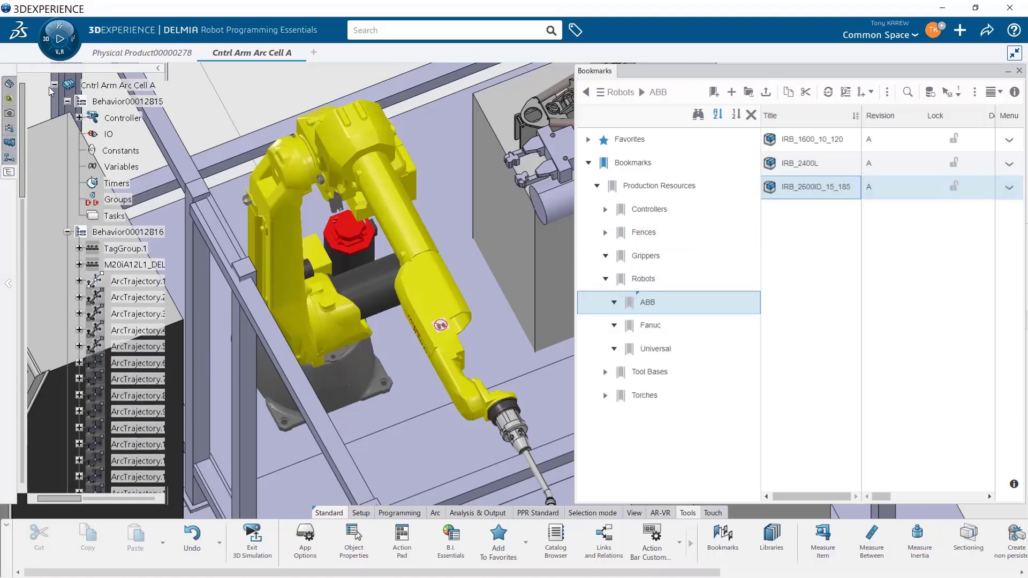
# Select the Cntrl Arm Arc Cell A root and rotate the IRB_2600ID robot by -90 degrees
pyautogui.click(119, 86)
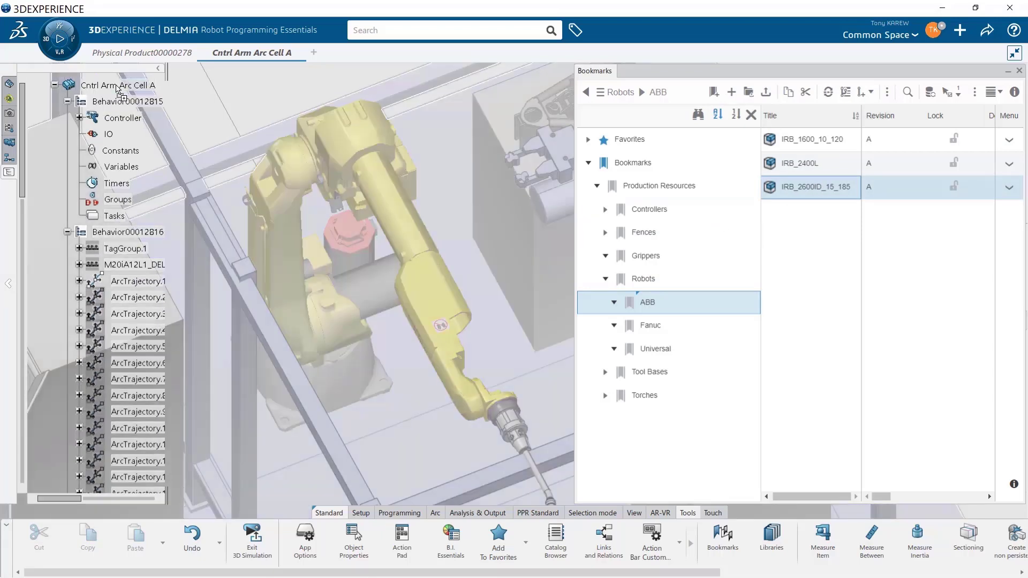
pyautogui.click(119, 88)
pyautogui.scroll(-2, 221, 118)
pyautogui.scroll(-2, 221, 119)
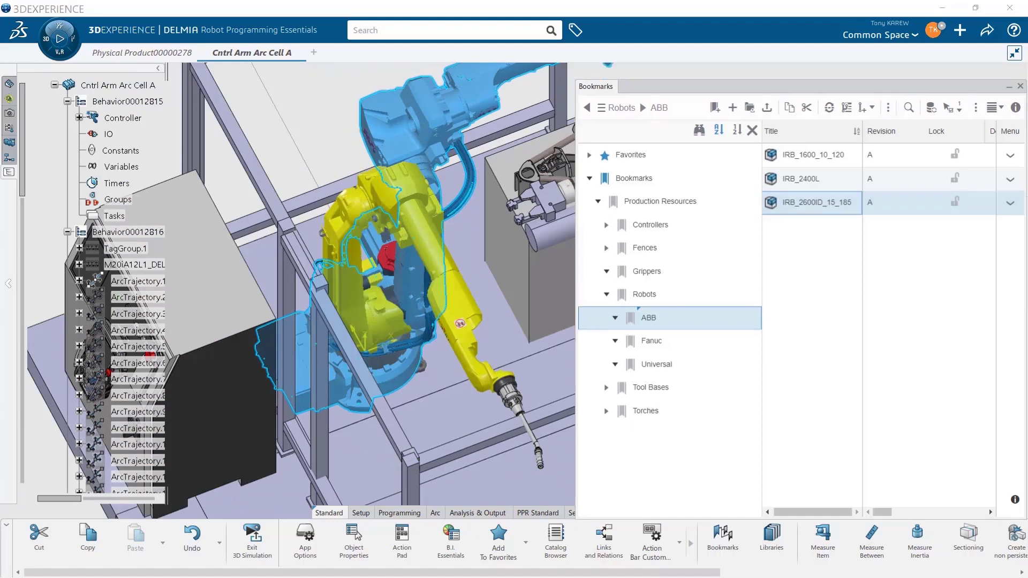
pyautogui.moveTo(24, 148); pyautogui.dragTo(16, 452)
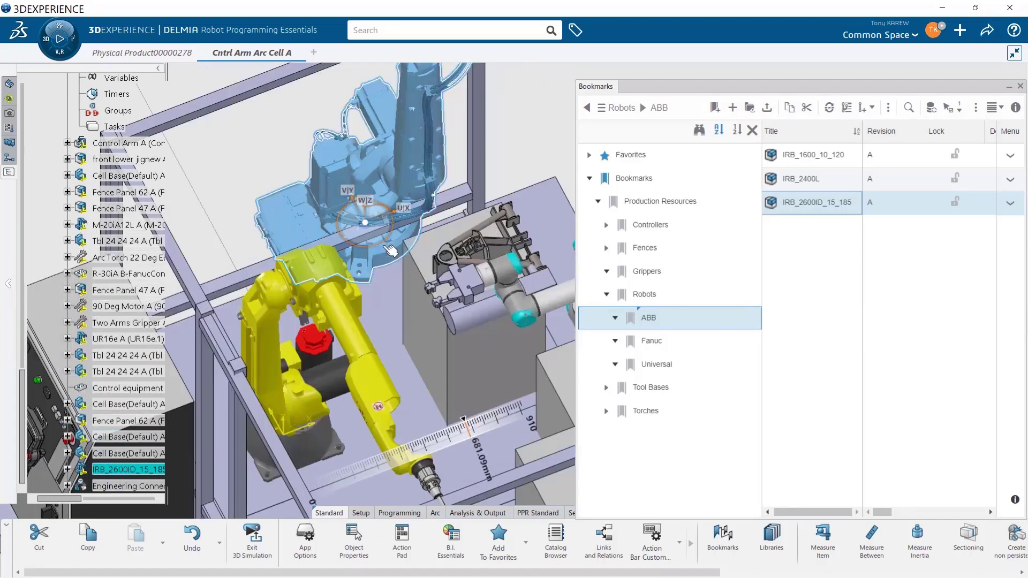
pyautogui.moveTo(391, 236); pyautogui.dragTo(322, 285)
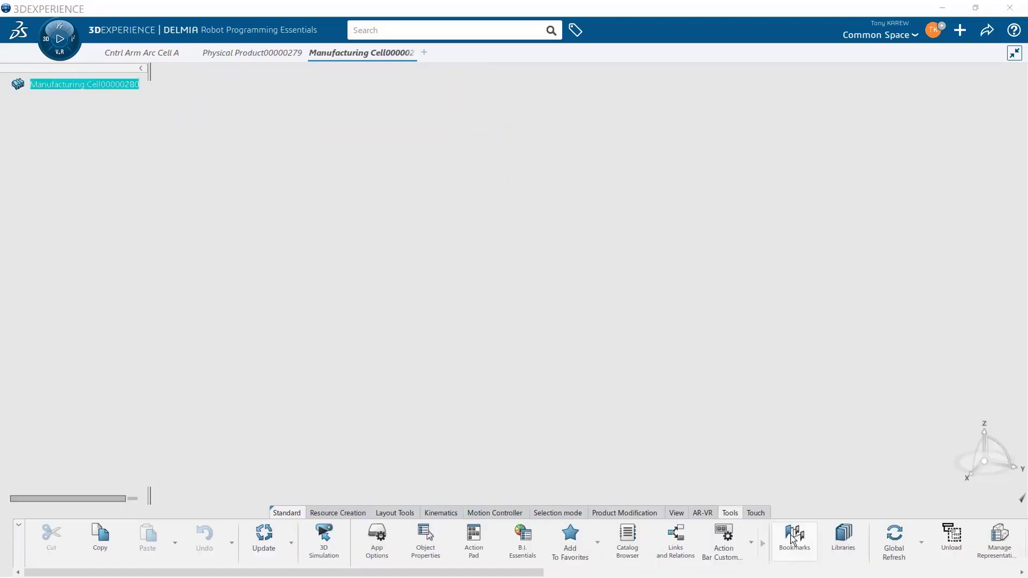
# Insert the Base 2600 x 2170 plate from Production Resources > Tool Bases into the cell
pyautogui.click(793, 540)
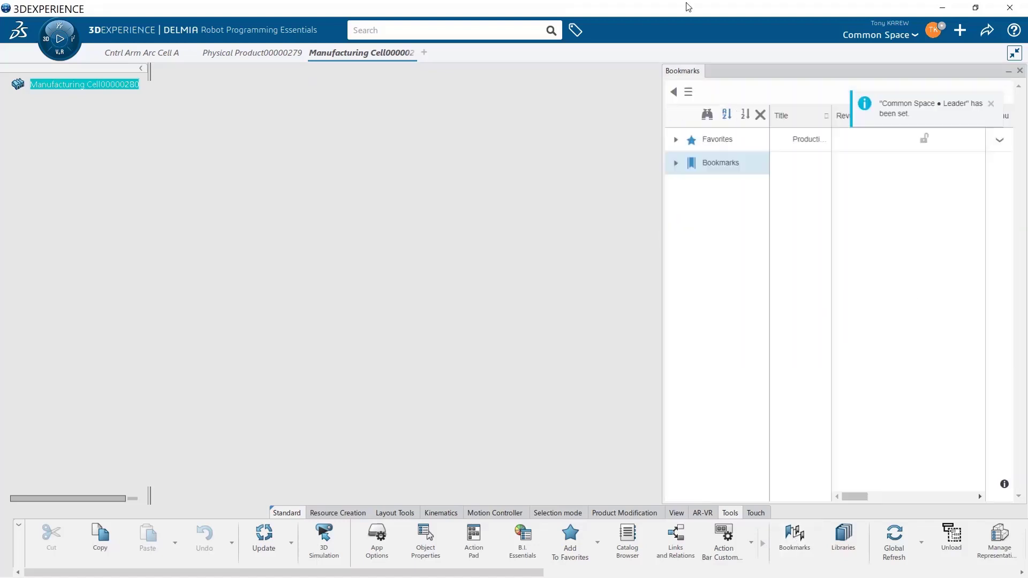
pyautogui.click(675, 163)
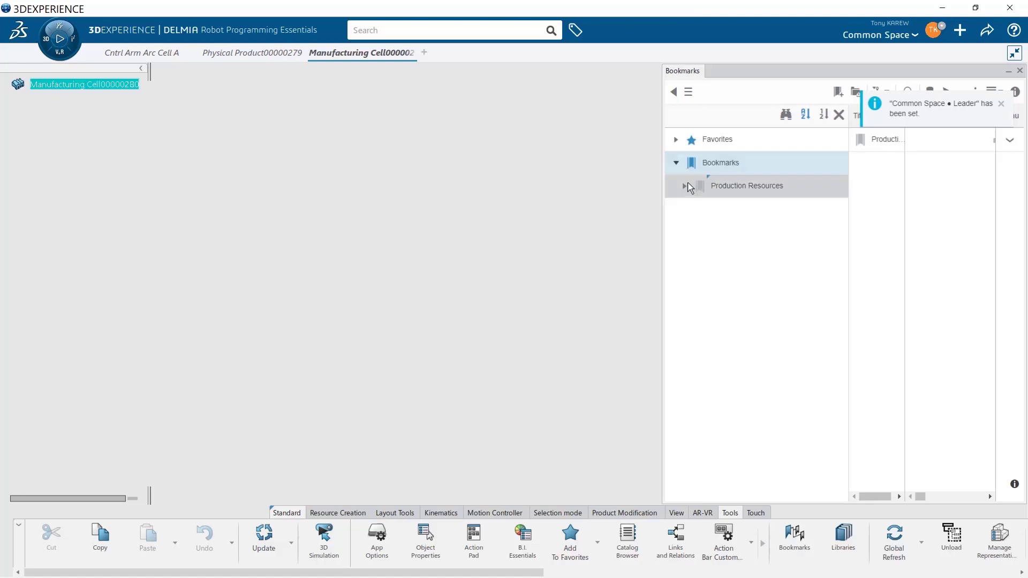
pyautogui.click(686, 187)
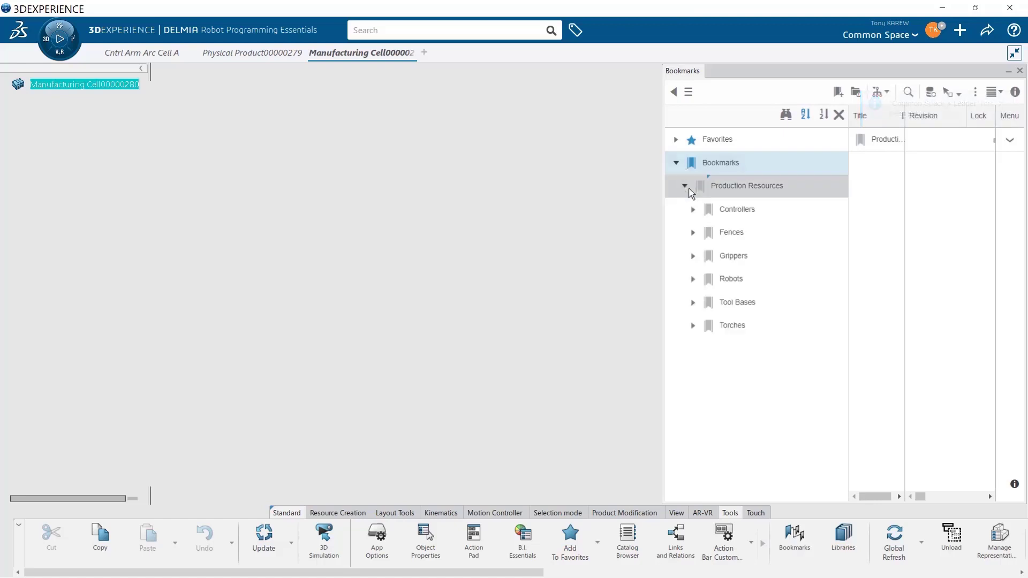
pyautogui.click(730, 303)
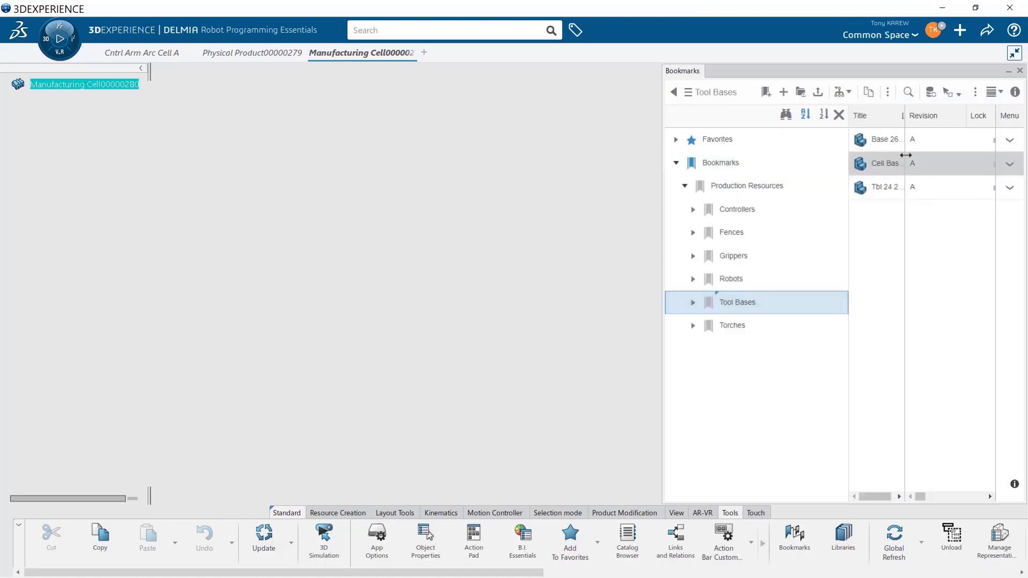
pyautogui.moveTo(905, 155)
pyautogui.mouseDown()
pyautogui.moveTo(936, 161)
pyautogui.moveTo(107, 97)
pyautogui.mouseUp()
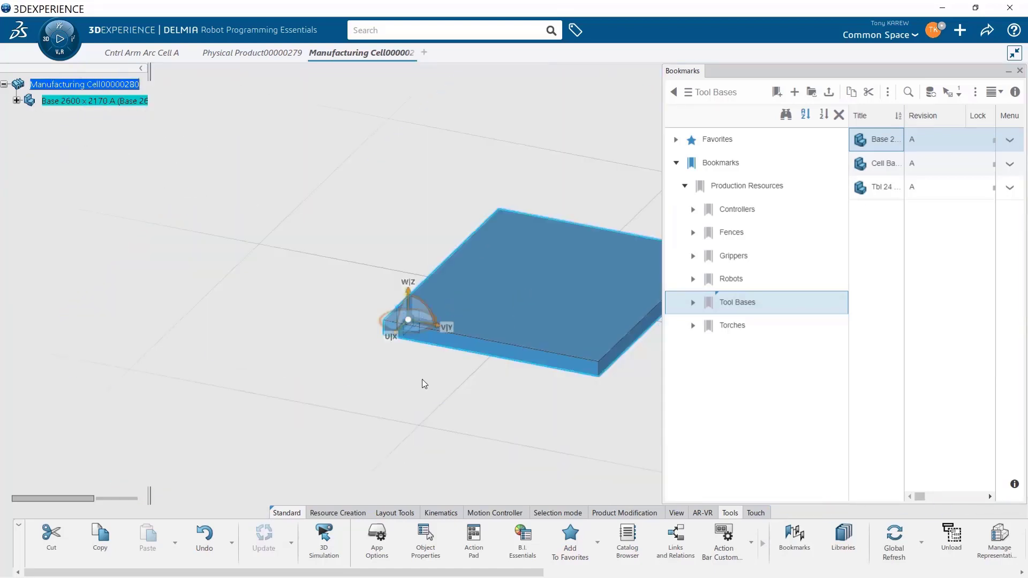
pyautogui.moveTo(309, 433)
pyautogui.mouseDown(button='middle')
pyautogui.moveTo(192, 400)
pyautogui.moveTo(359, 325)
pyautogui.mouseUp(button='middle')
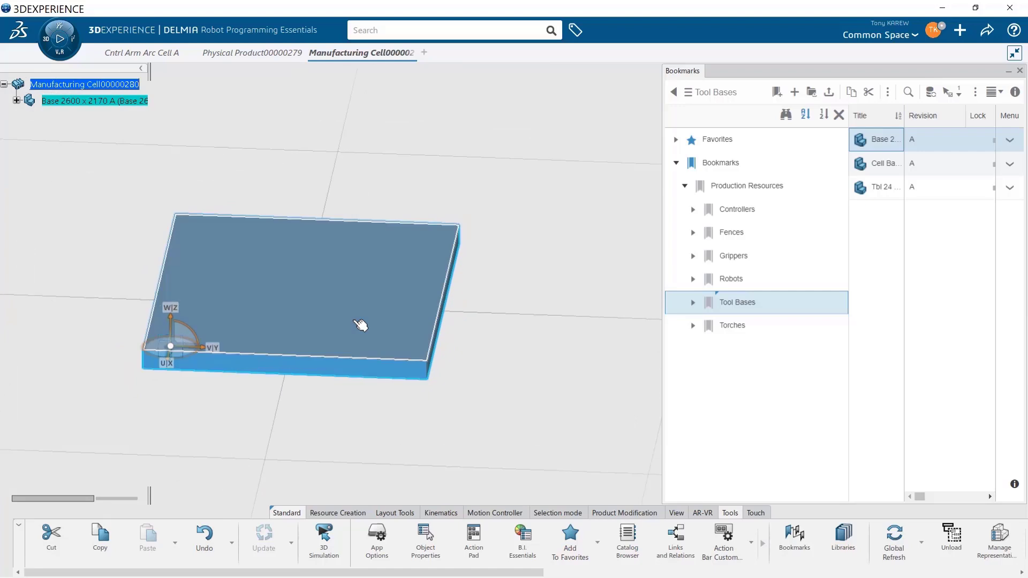
# List the Fanuc robot models and carry the M-20iA robot toward the cell root
pyautogui.click(695, 281)
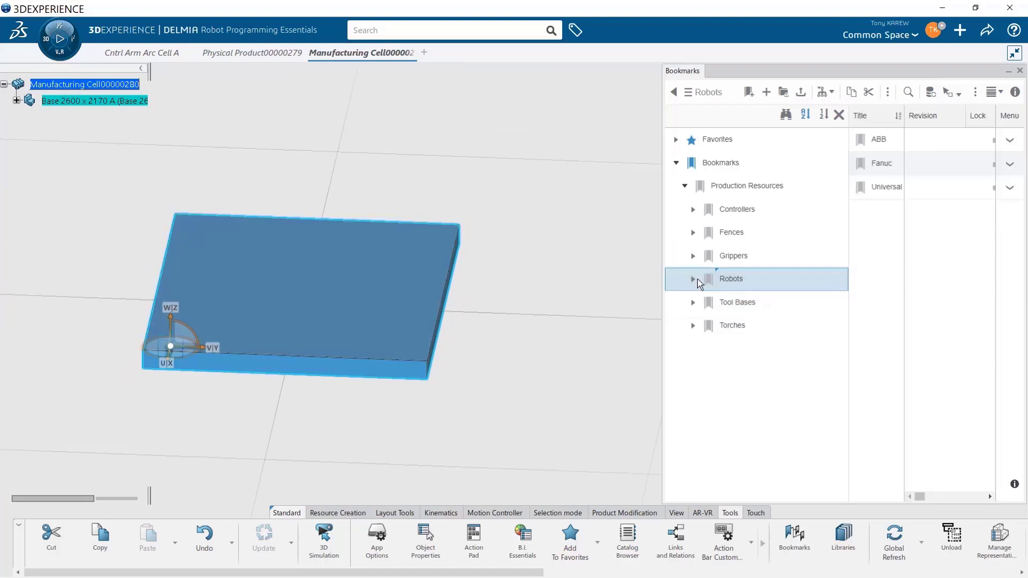
pyautogui.click(879, 169)
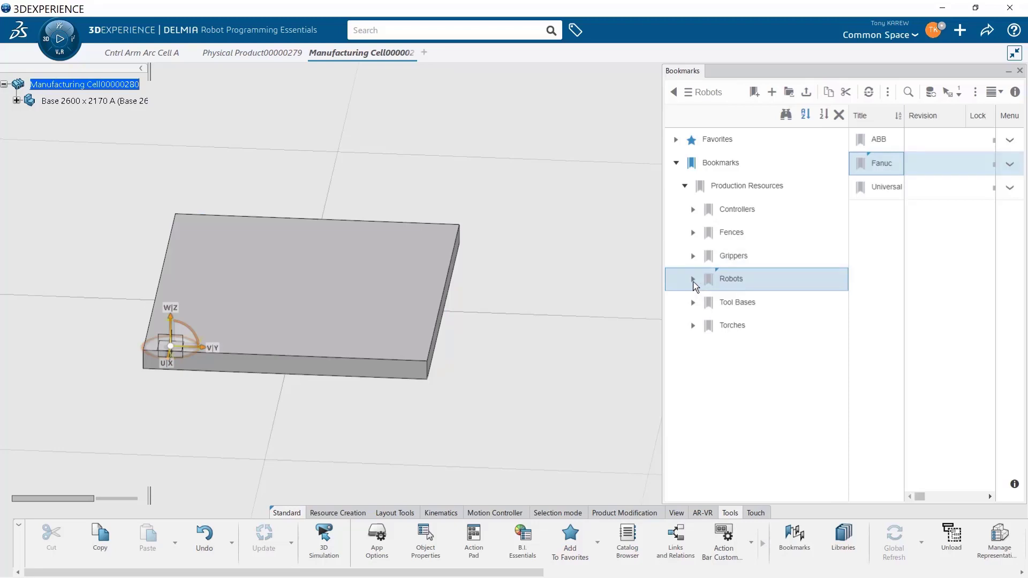
pyautogui.click(694, 281)
pyautogui.click(732, 329)
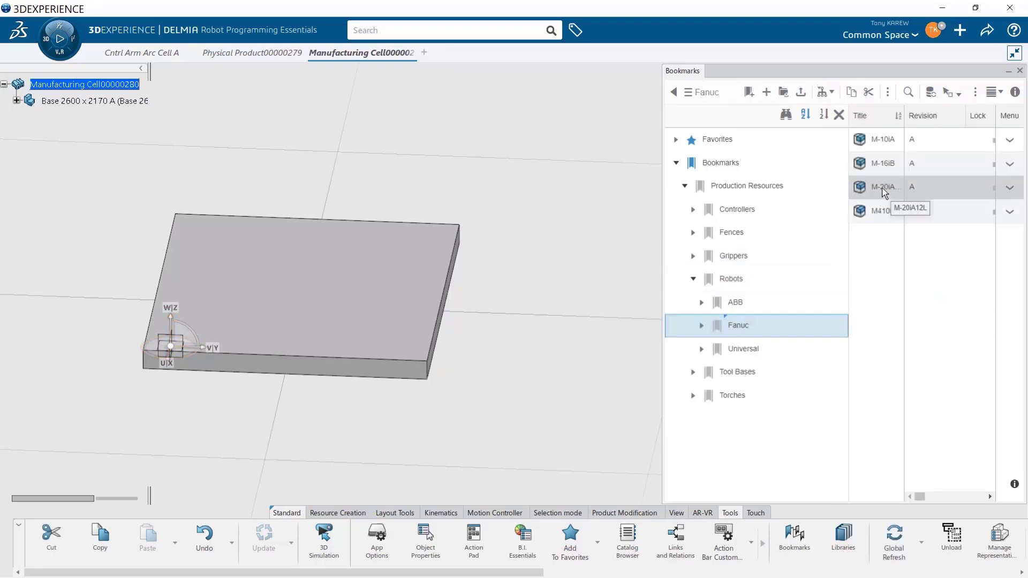
pyautogui.moveTo(883, 194)
pyautogui.mouseDown()
pyautogui.moveTo(116, 131)
pyautogui.moveTo(91, 89)
pyautogui.mouseUp()
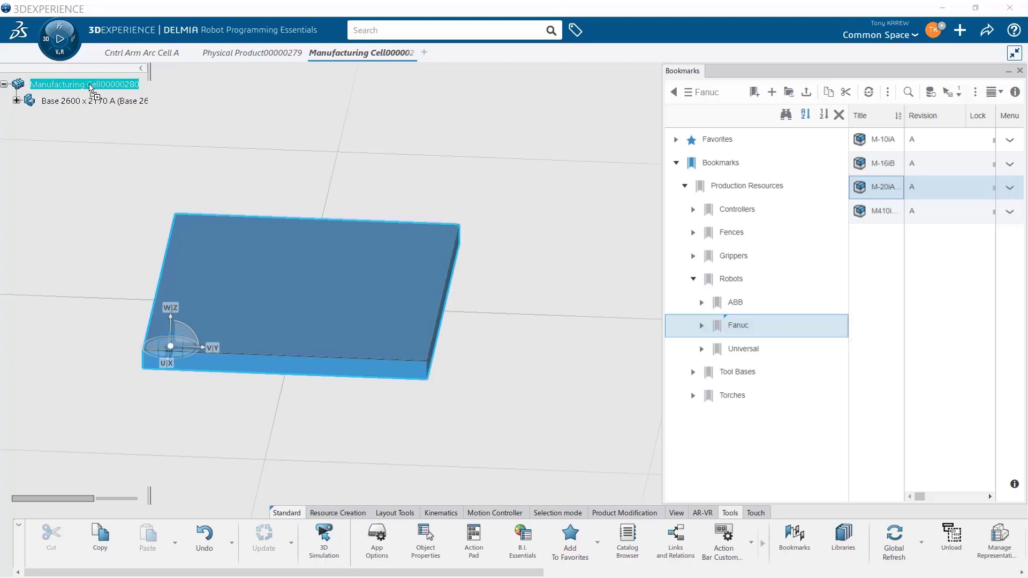
# Place the M-20iA12L on the base, rotate it and move it toward the upper-left, then list Universal robots
pyautogui.moveTo(91, 89); pyautogui.dragTo(91, 88)
pyautogui.moveTo(212, 400); pyautogui.dragTo(257, 511, button='middle')
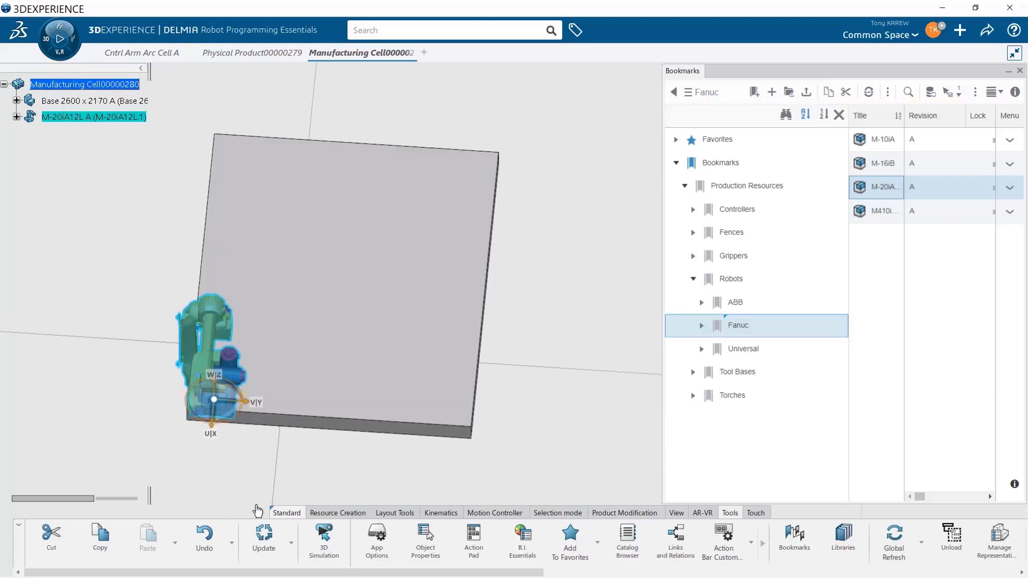
pyautogui.moveTo(227, 411); pyautogui.dragTo(319, 266)
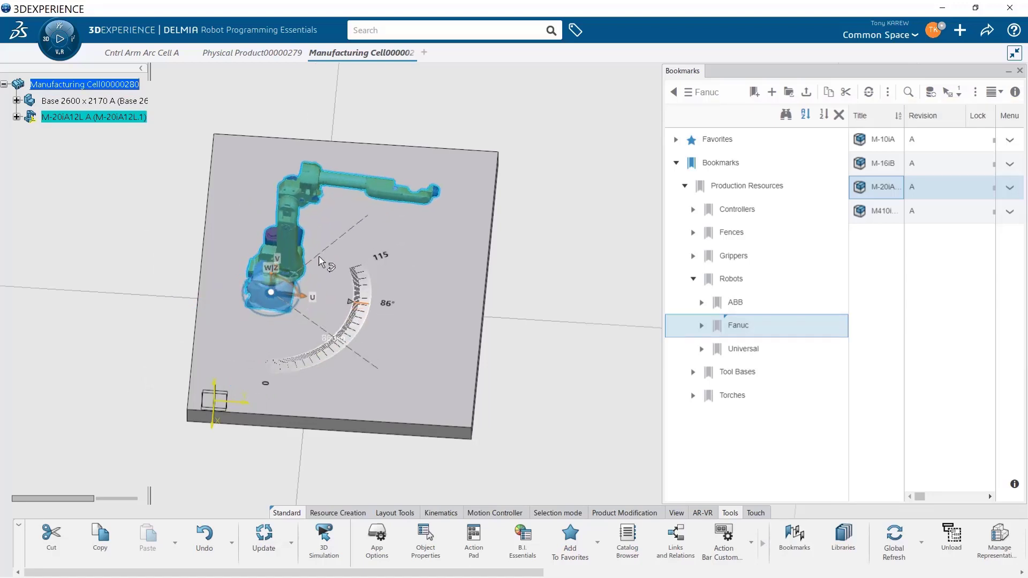
pyautogui.moveTo(319, 267); pyautogui.dragTo(323, 252)
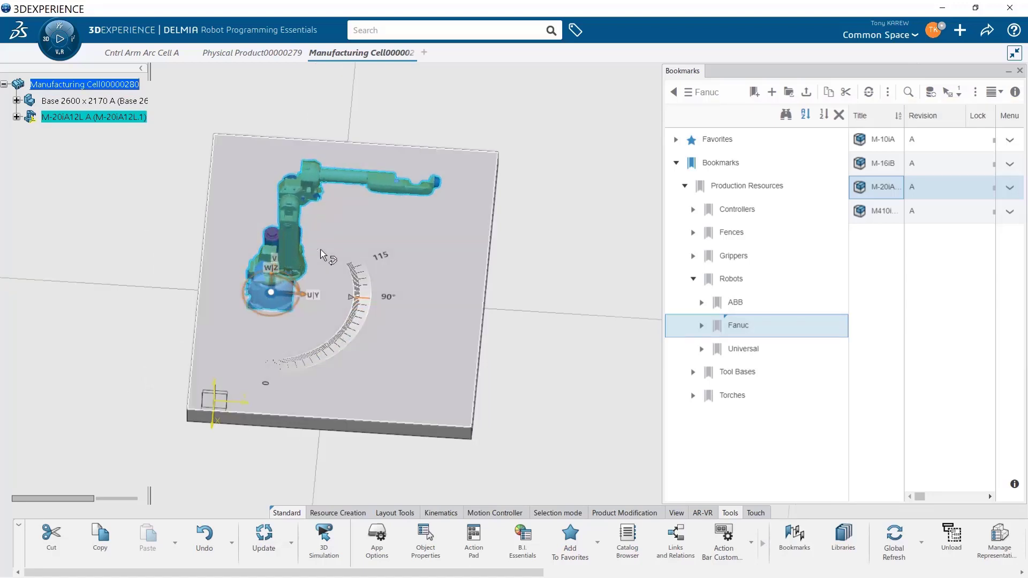
pyautogui.moveTo(251, 300); pyautogui.dragTo(236, 230)
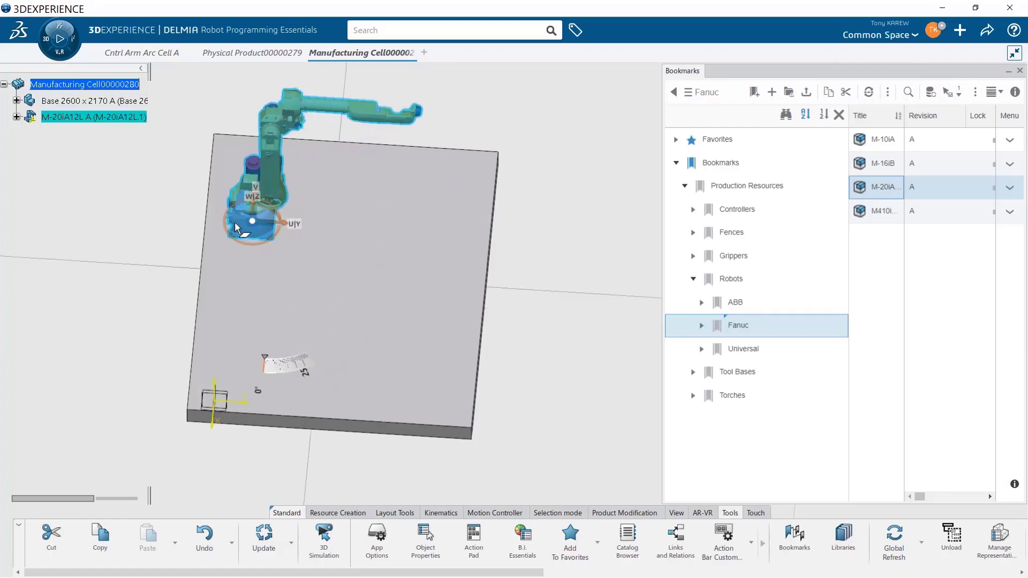
pyautogui.click(722, 353)
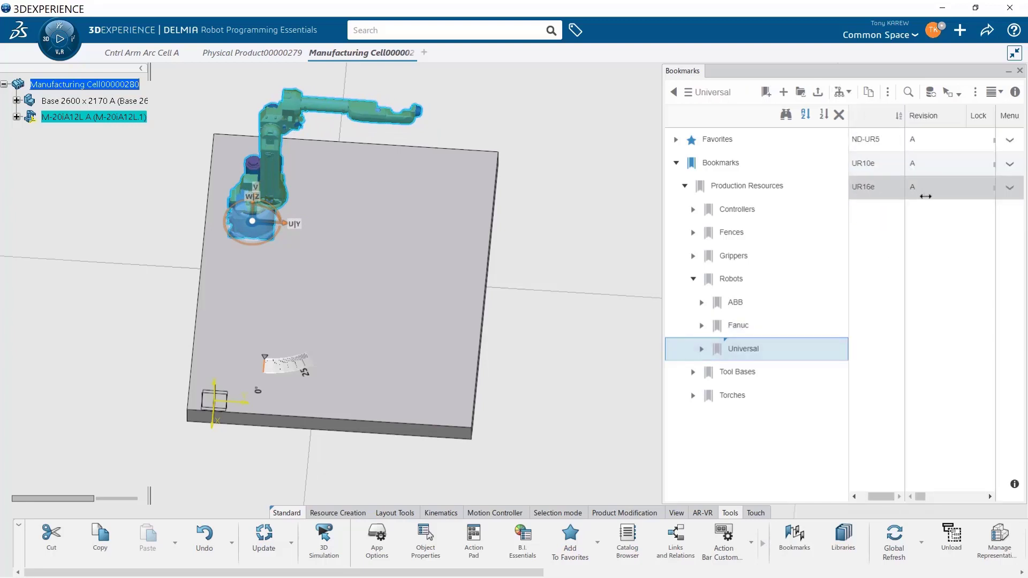
# Add the UR16e robot to the cell root and move it to the base's right side
pyautogui.moveTo(906, 188); pyautogui.dragTo(901, 188)
pyautogui.click(884, 188)
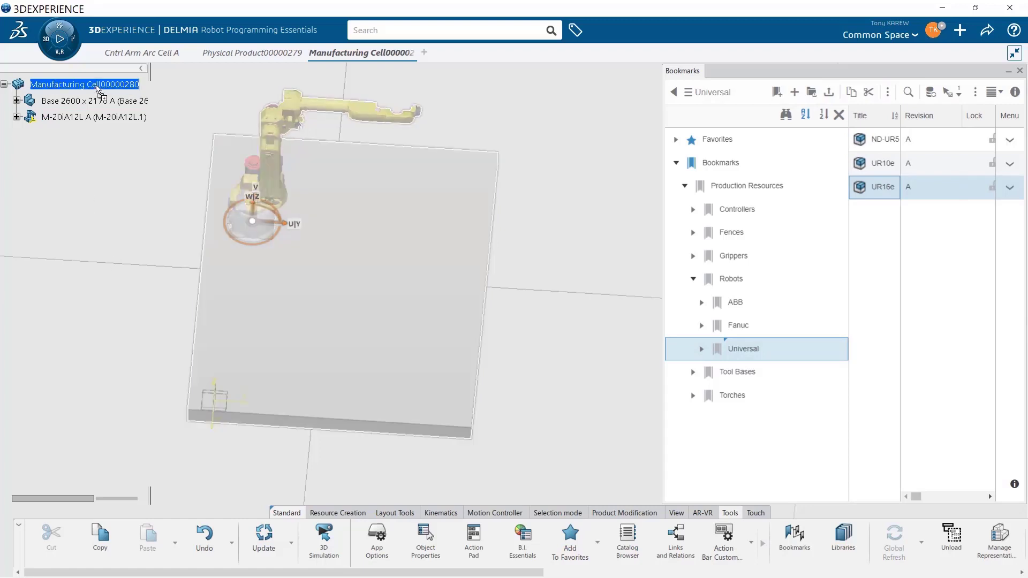
pyautogui.click(98, 89)
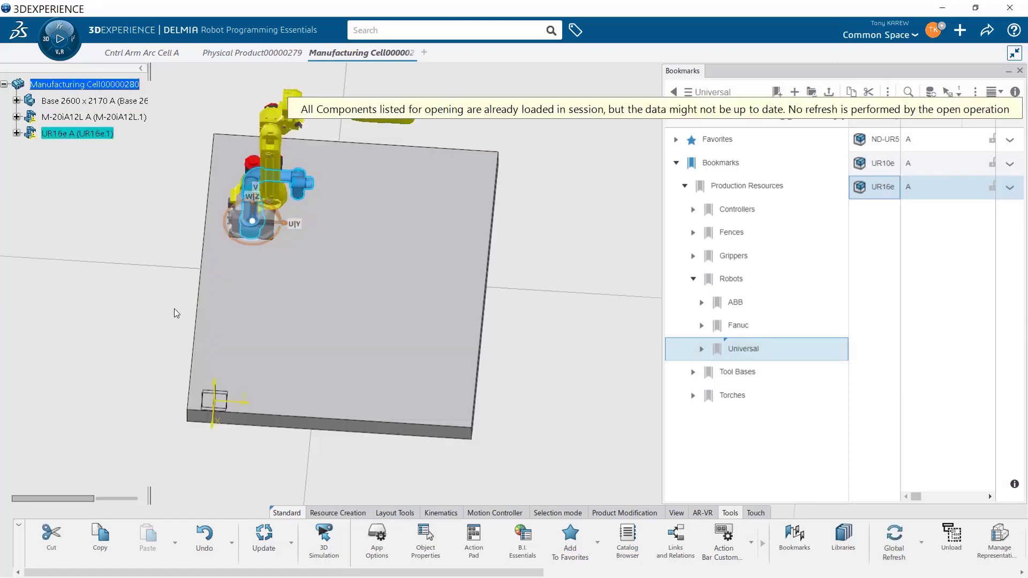
pyautogui.moveTo(266, 229)
pyautogui.mouseDown()
pyautogui.moveTo(351, 258)
pyautogui.moveTo(417, 242)
pyautogui.moveTo(327, 161)
pyautogui.moveTo(367, 244)
pyautogui.mouseUp()
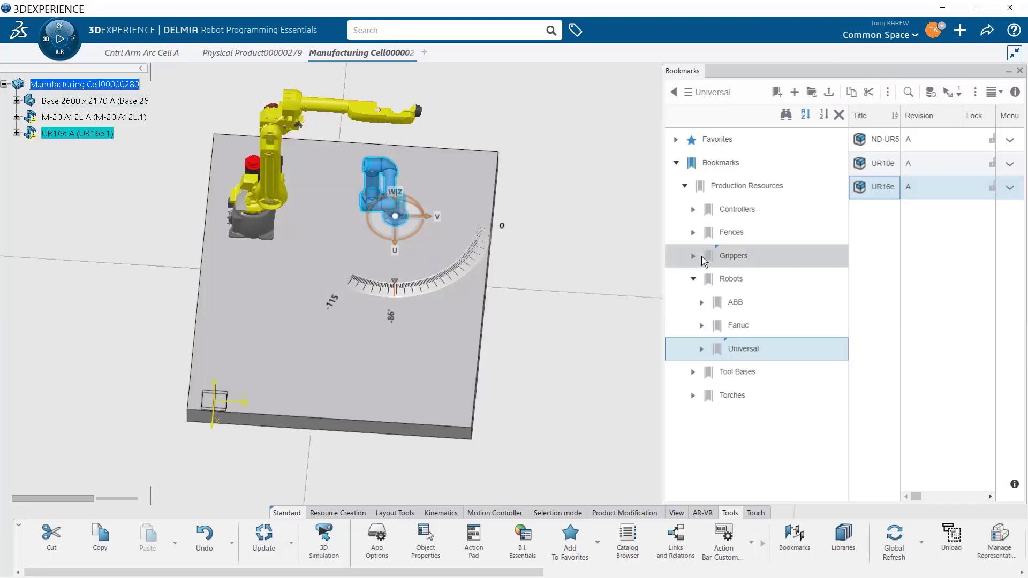
# Add the Tbl 24 24 24 table to the cell and move it toward the base centre
pyautogui.click(722, 375)
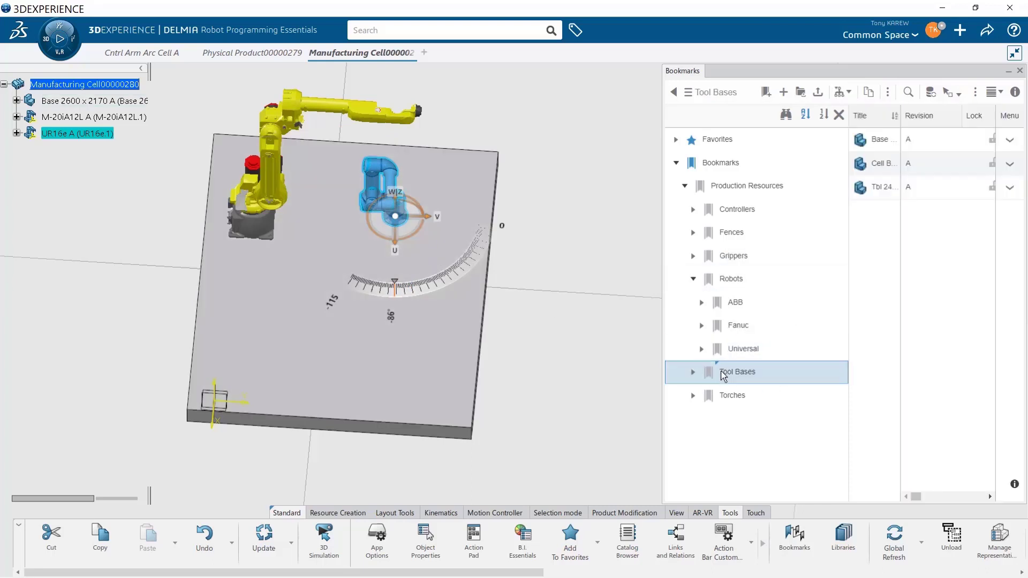
pyautogui.click(887, 194)
pyautogui.moveTo(886, 194); pyautogui.dragTo(117, 87)
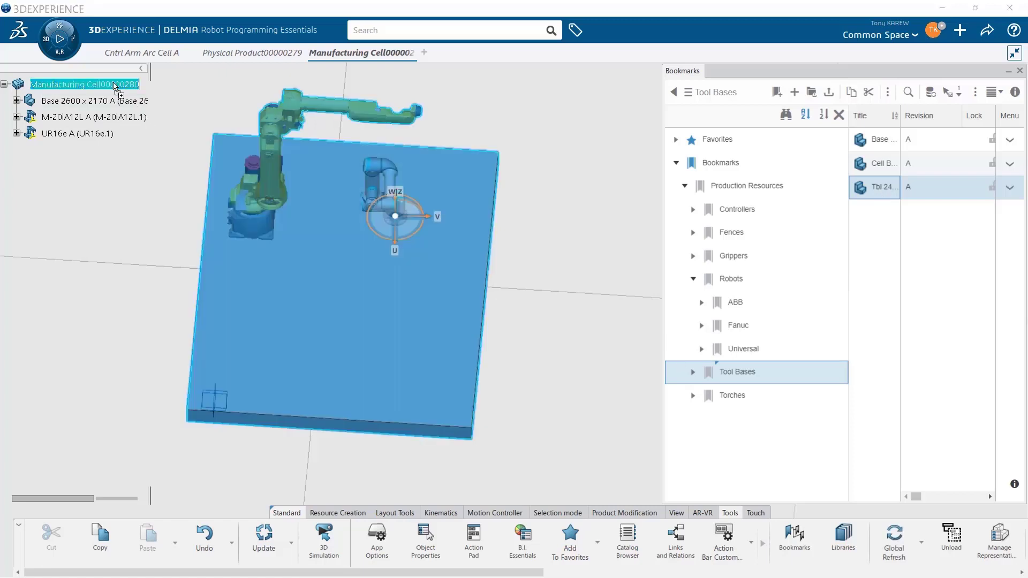
pyautogui.moveTo(116, 86); pyautogui.dragTo(116, 87)
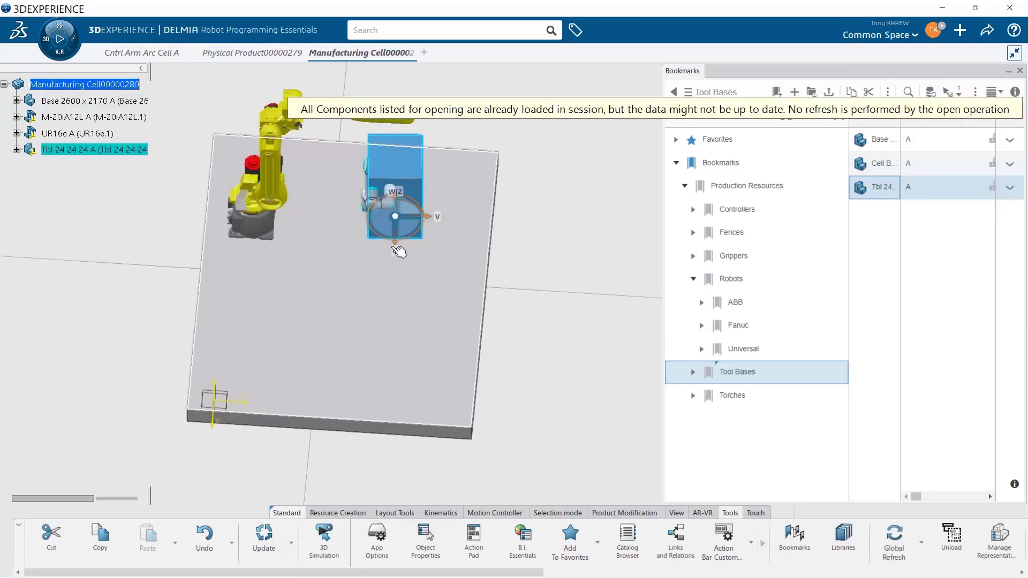
pyautogui.moveTo(382, 217); pyautogui.dragTo(312, 291)
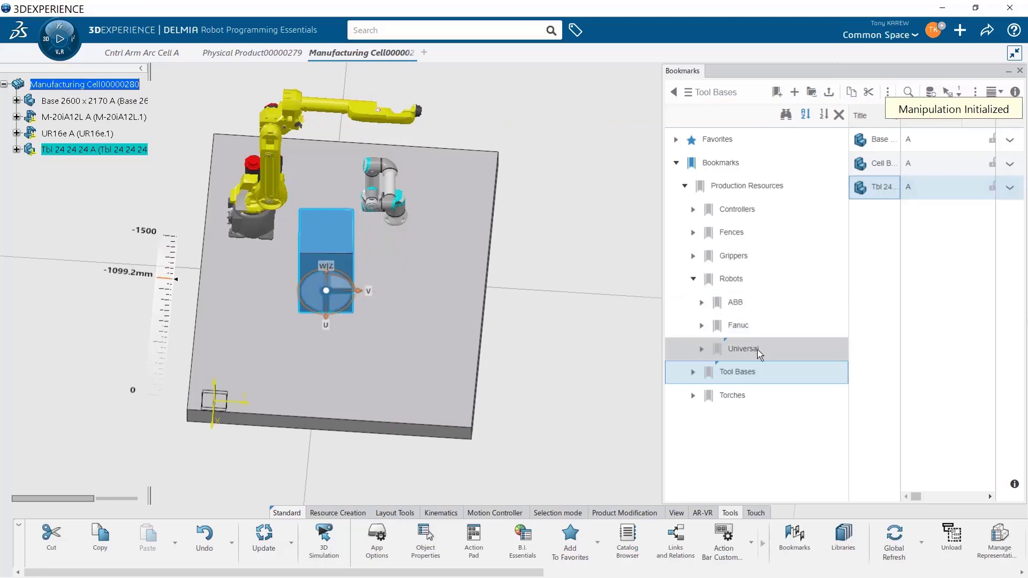
# Add the Two Arms Gripper to the cell and place it to the right of the table
pyautogui.click(732, 256)
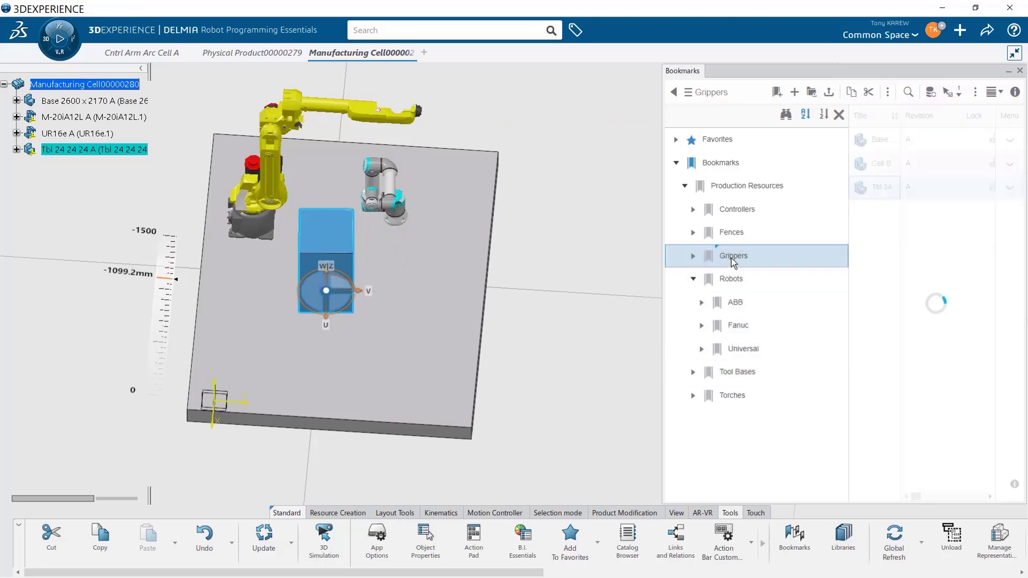
pyautogui.click(881, 140)
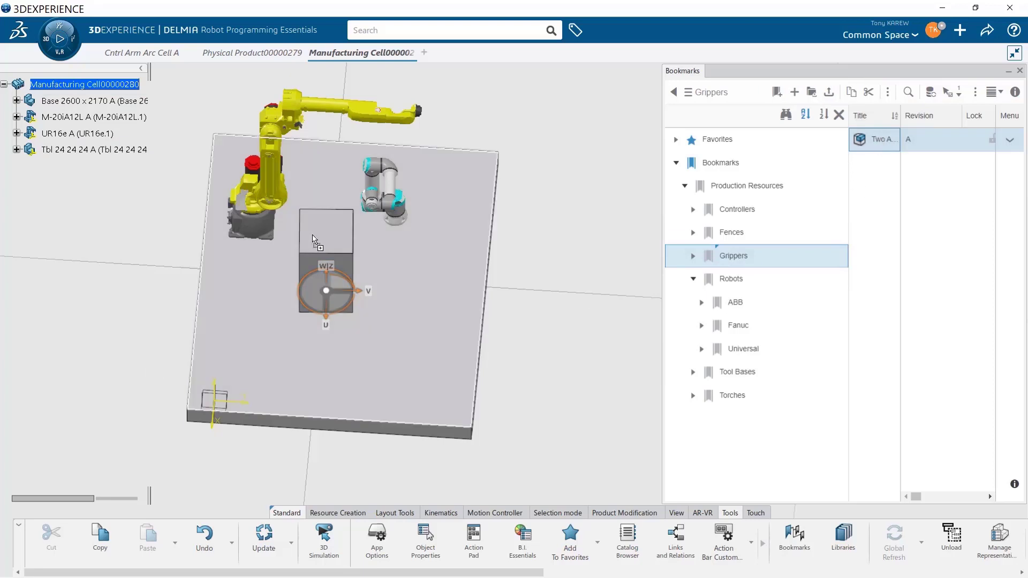
pyautogui.click(111, 88)
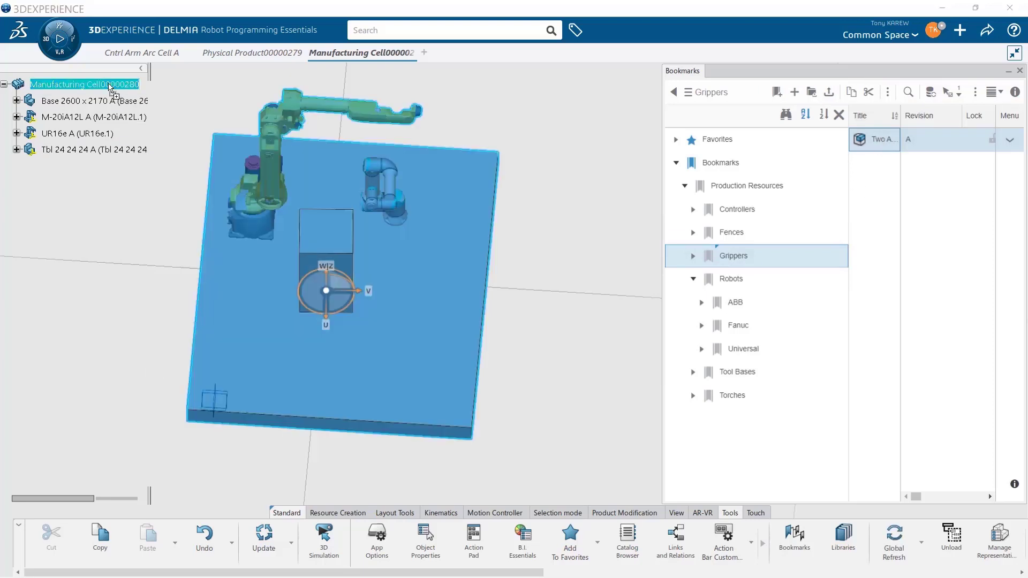
pyautogui.moveTo(111, 88); pyautogui.dragTo(110, 89)
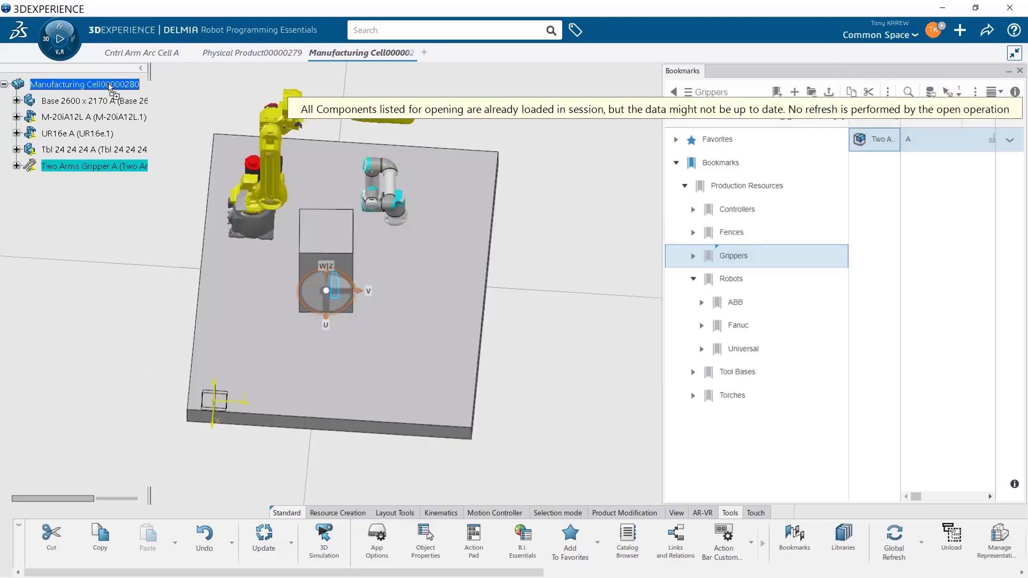
pyautogui.moveTo(343, 303); pyautogui.dragTo(401, 272)
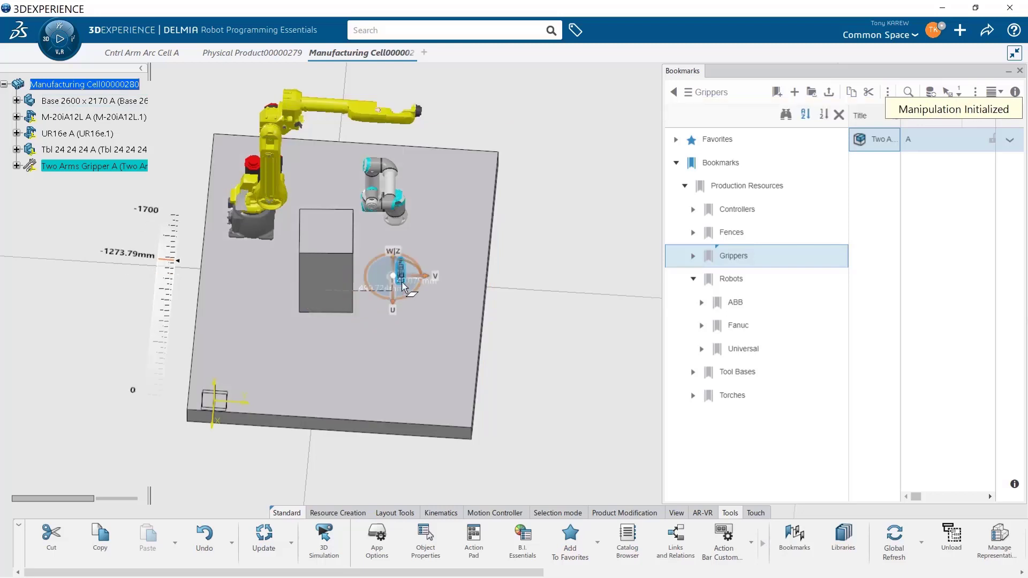
pyautogui.moveTo(402, 272)
pyautogui.mouseDown(button='middle')
pyautogui.moveTo(319, 421)
pyautogui.moveTo(477, 329)
pyautogui.mouseUp(button='middle')
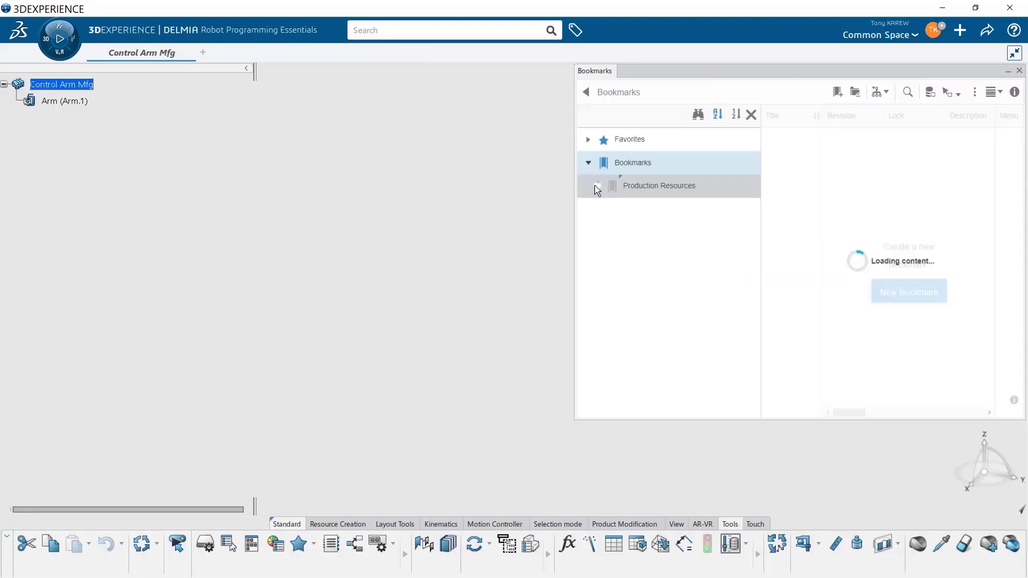
# Browse the Fences, Grippers and Tool Bases lists under Production Resources
pyautogui.click(596, 187)
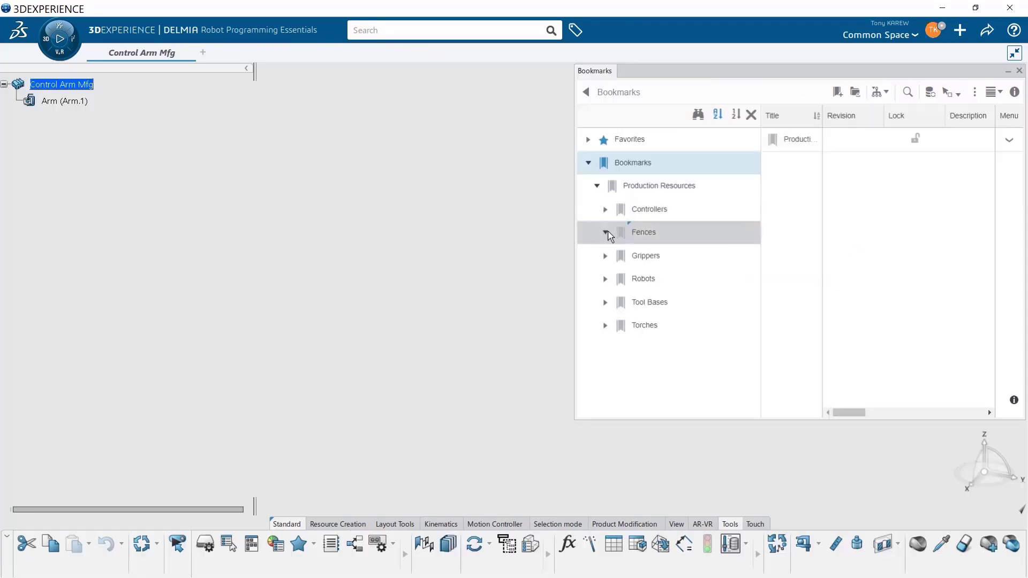
pyautogui.click(648, 234)
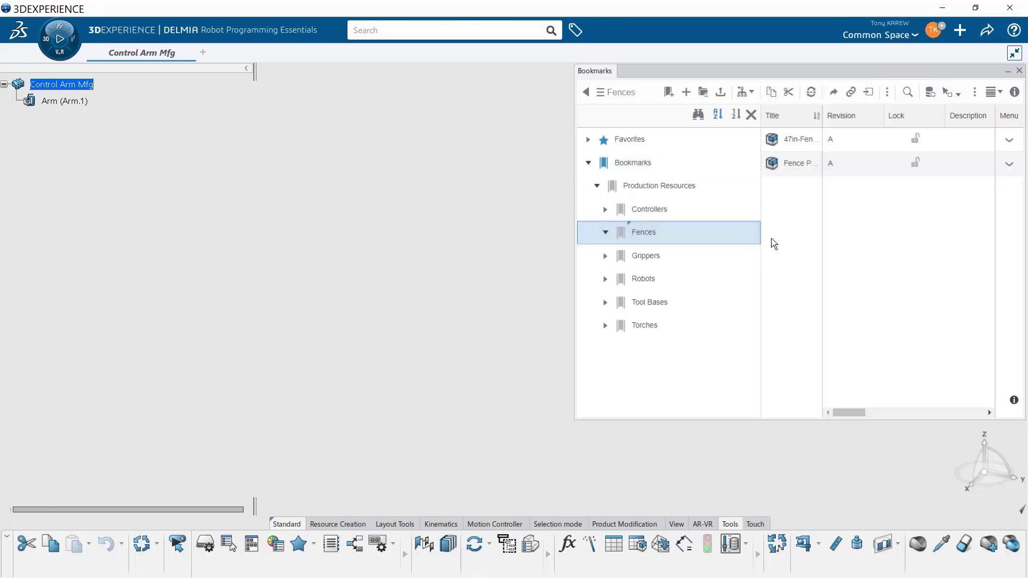
pyautogui.click(679, 258)
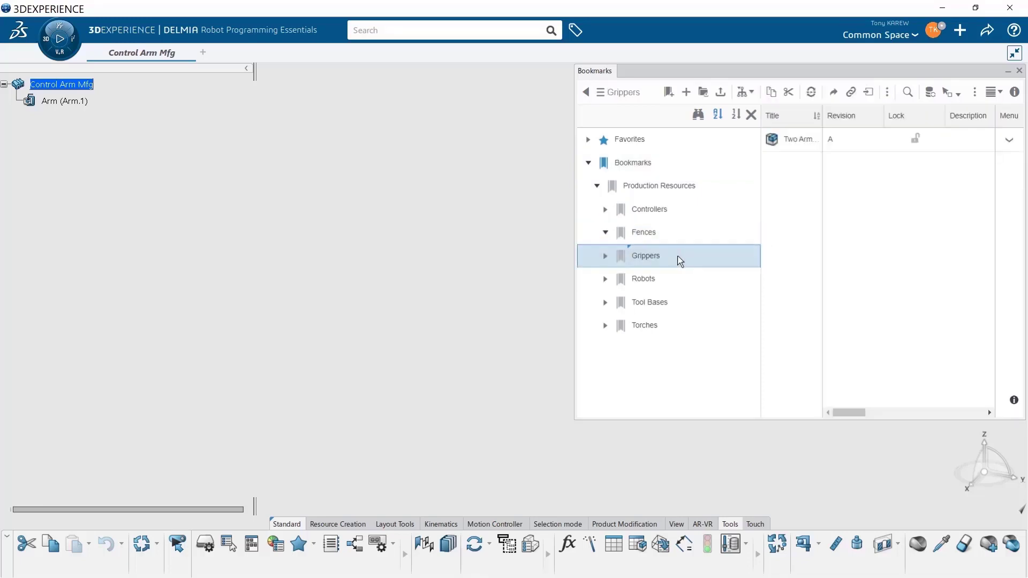
pyautogui.click(658, 310)
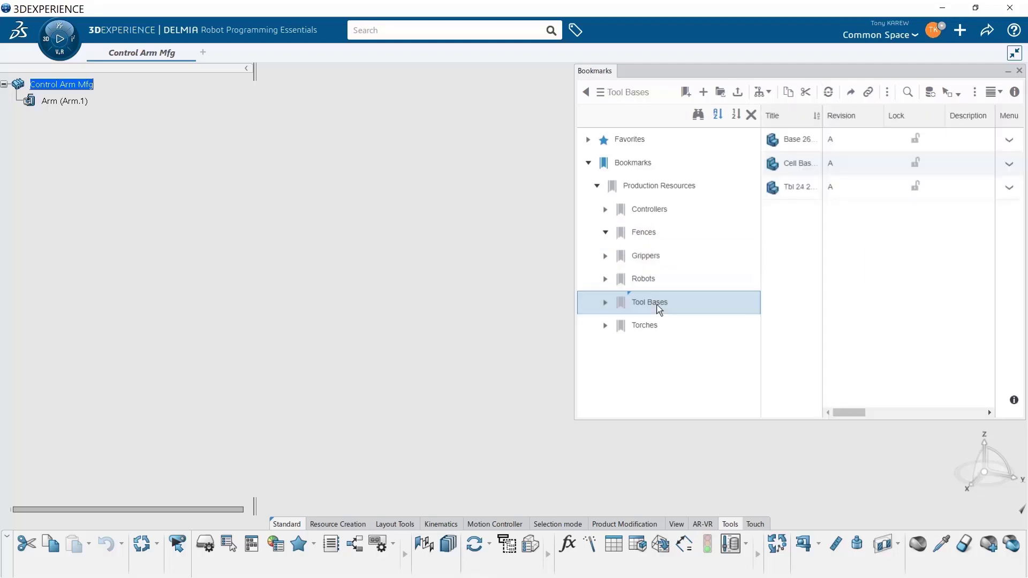
# List the FANUC robot models and select the M410iB and M-20iA12L entries
pyautogui.click(645, 282)
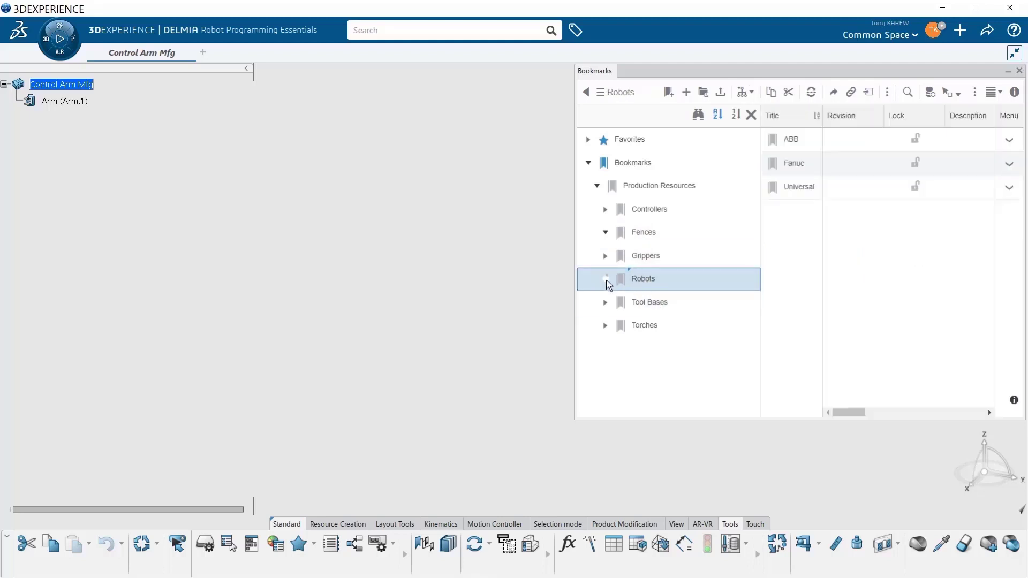
pyautogui.click(607, 280)
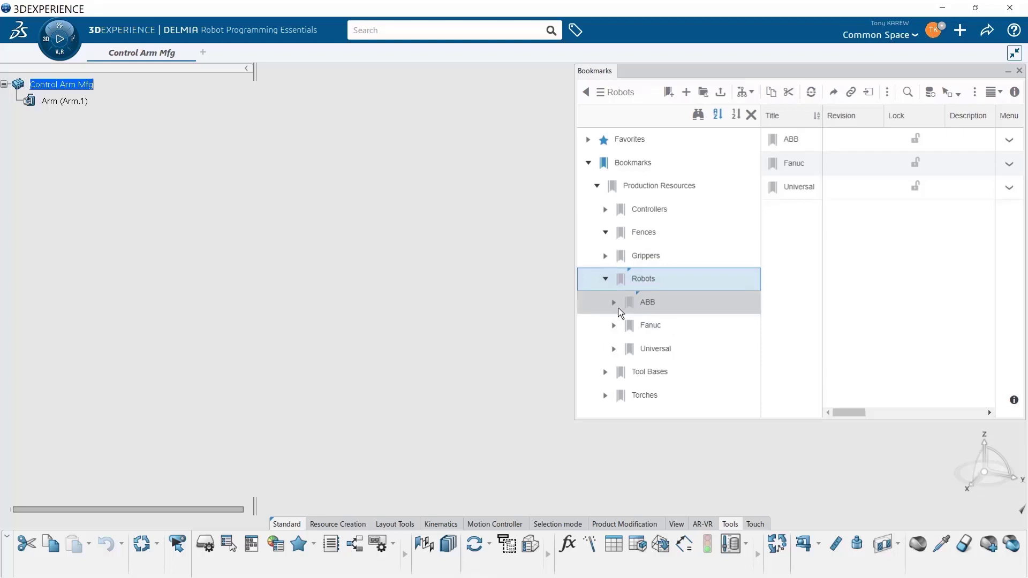
pyautogui.click(643, 329)
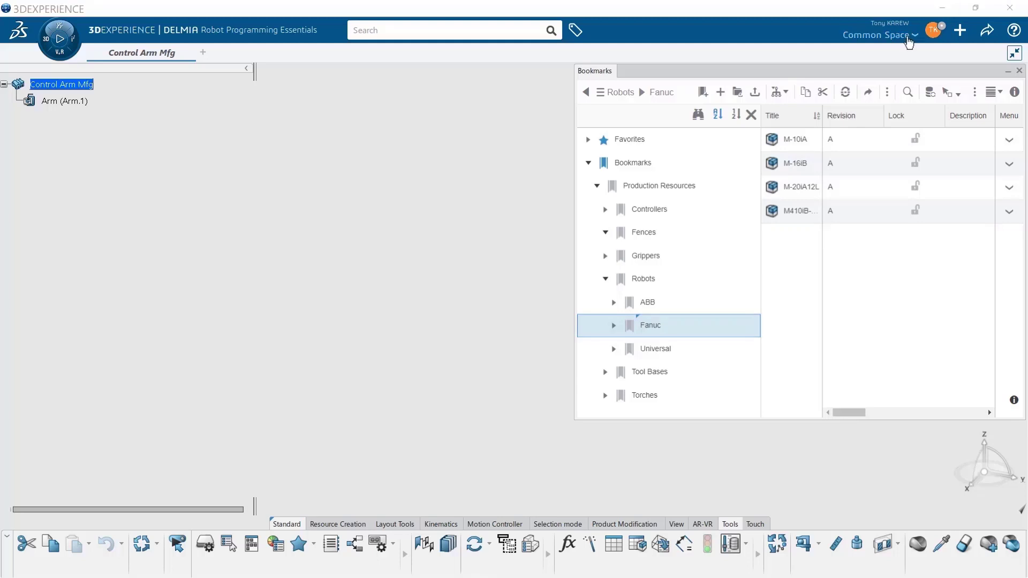
pyautogui.click(799, 212)
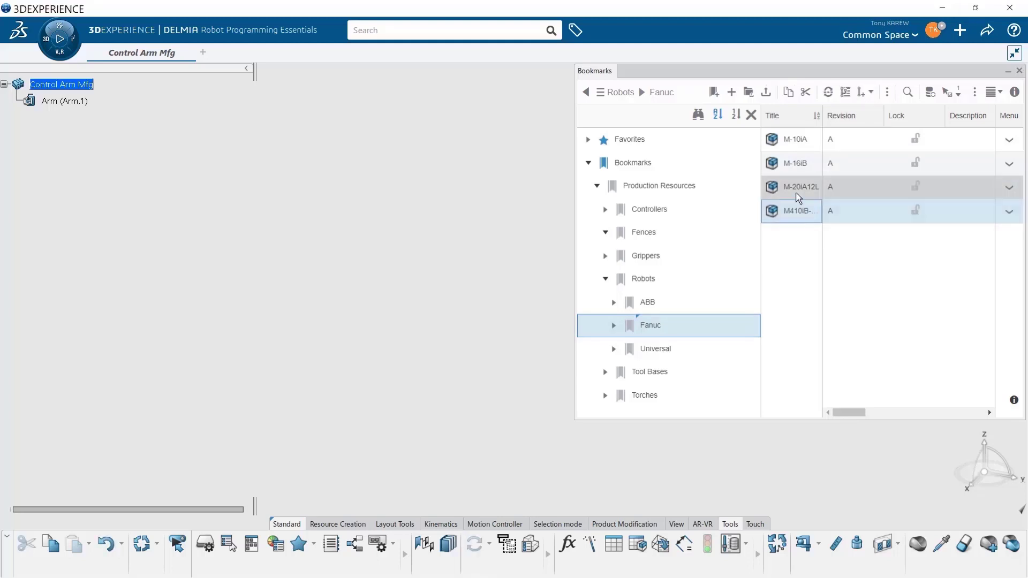
pyautogui.click(792, 192)
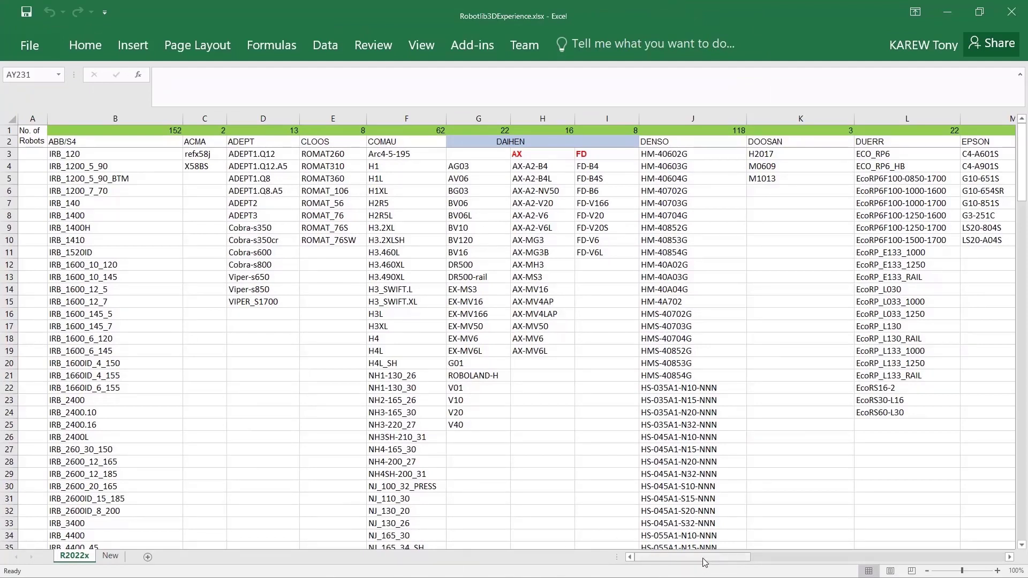
pyautogui.moveTo(702, 562); pyautogui.dragTo(702, 562)
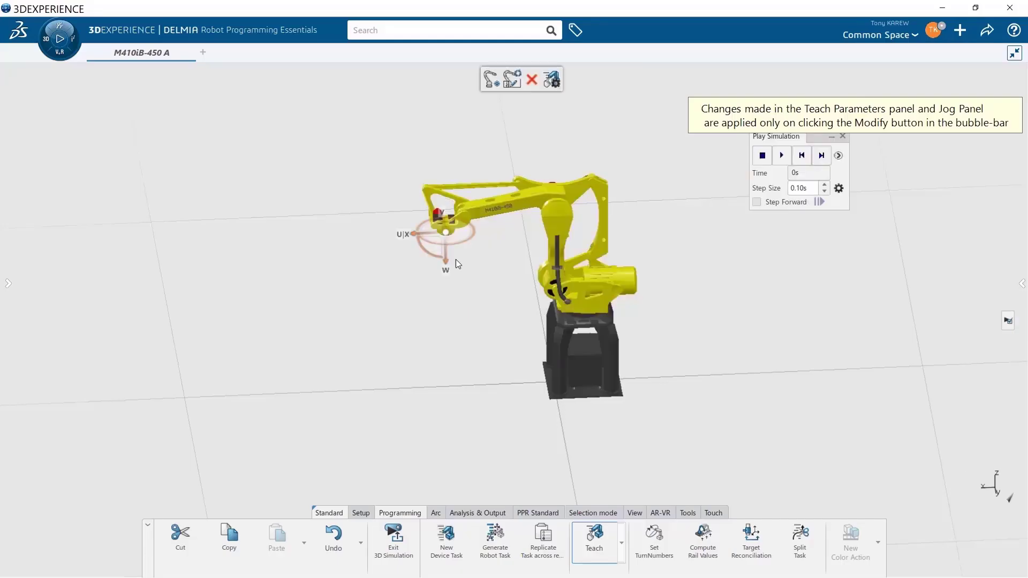
# Jog the M410iB-450 arm tip down-right, then up-right, leaving the arm raised
pyautogui.moveTo(452, 254)
pyautogui.mouseDown()
pyautogui.moveTo(511, 268)
pyautogui.moveTo(497, 195)
pyautogui.moveTo(461, 308)
pyautogui.mouseUp()
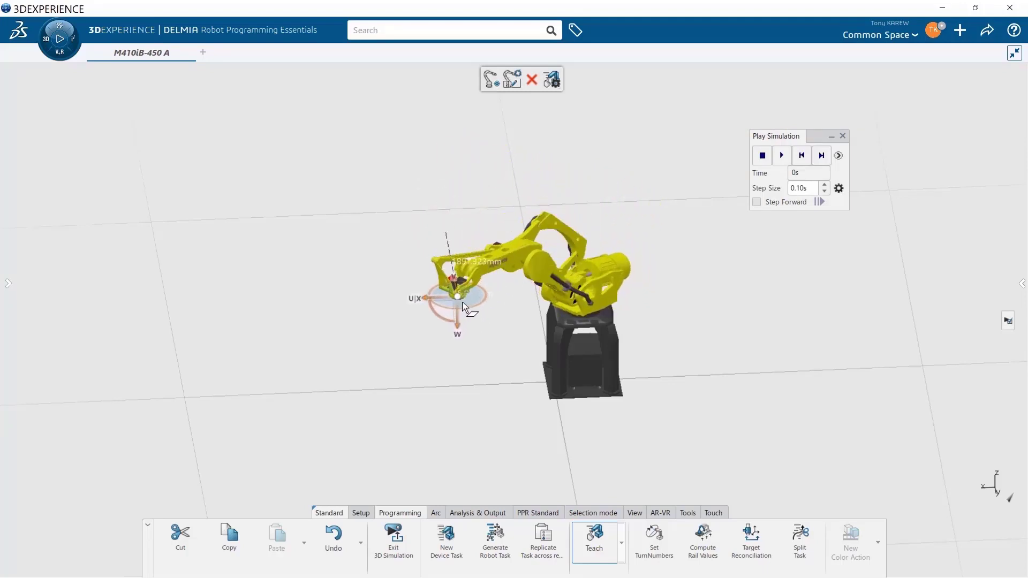
pyautogui.moveTo(461, 307); pyautogui.dragTo(511, 285)
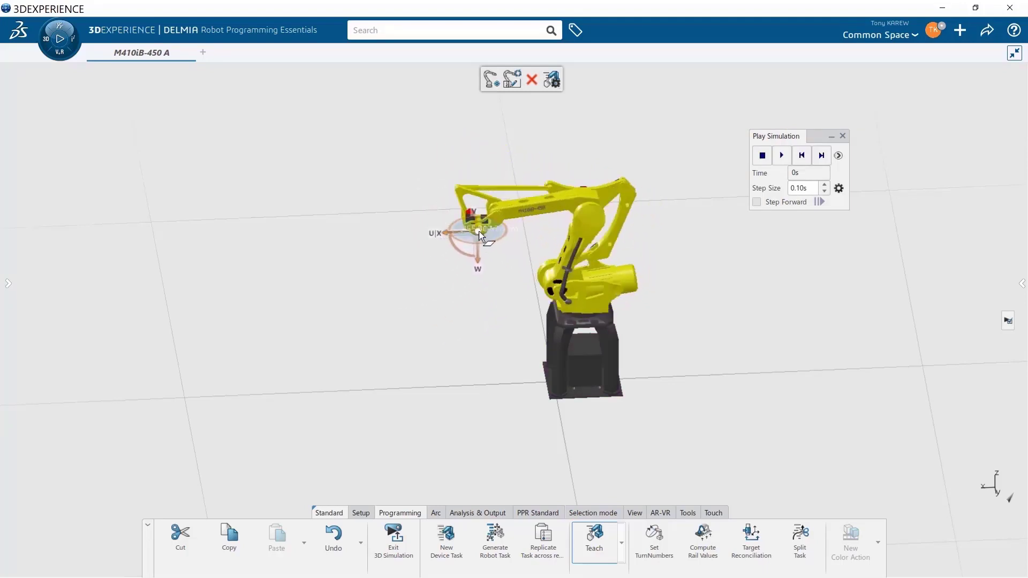
pyautogui.moveTo(479, 232); pyautogui.dragTo(480, 218)
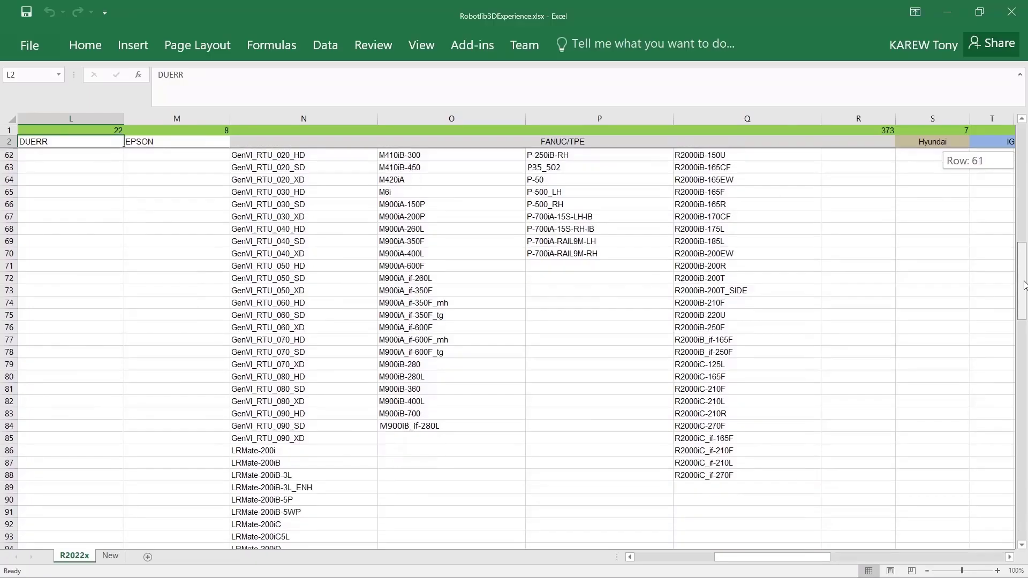
pyautogui.moveTo(1023, 293); pyautogui.dragTo(1024, 314)
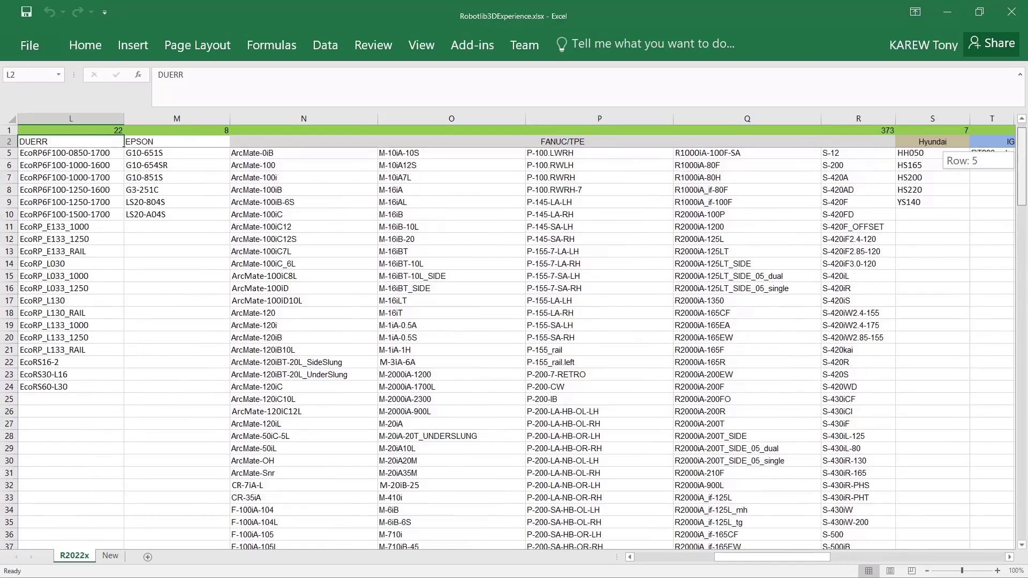
pyautogui.moveTo(1024, 313); pyautogui.dragTo(1024, 161)
pyautogui.moveTo(798, 560); pyautogui.dragTo(844, 572)
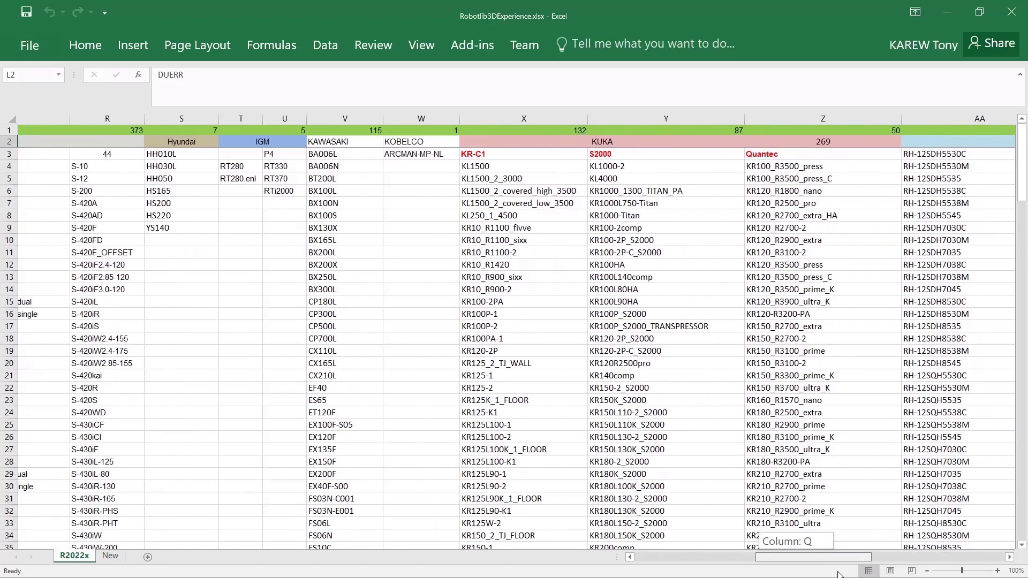
pyautogui.moveTo(844, 573); pyautogui.dragTo(911, 573)
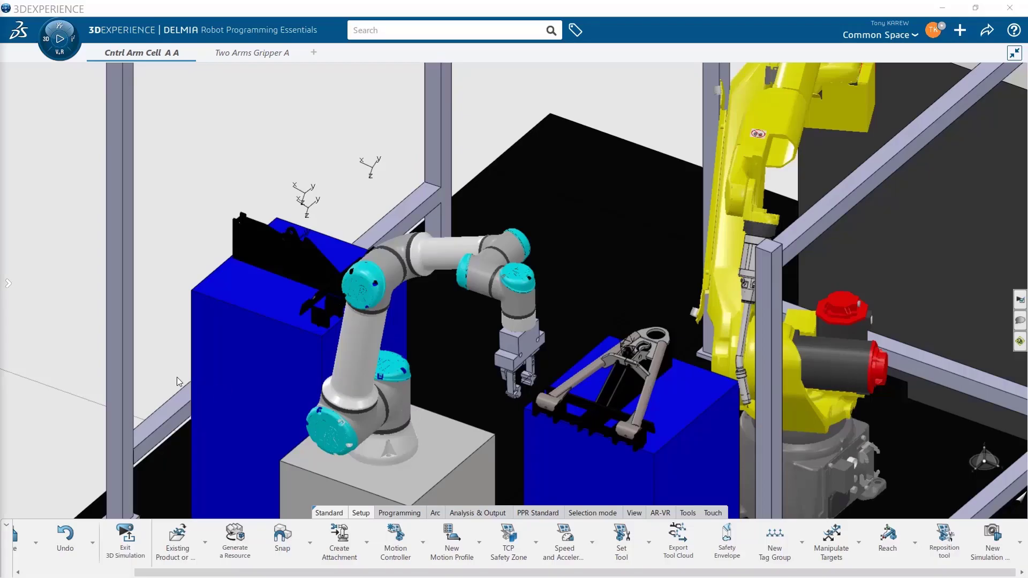
pyautogui.scroll(-3, 526, 354)
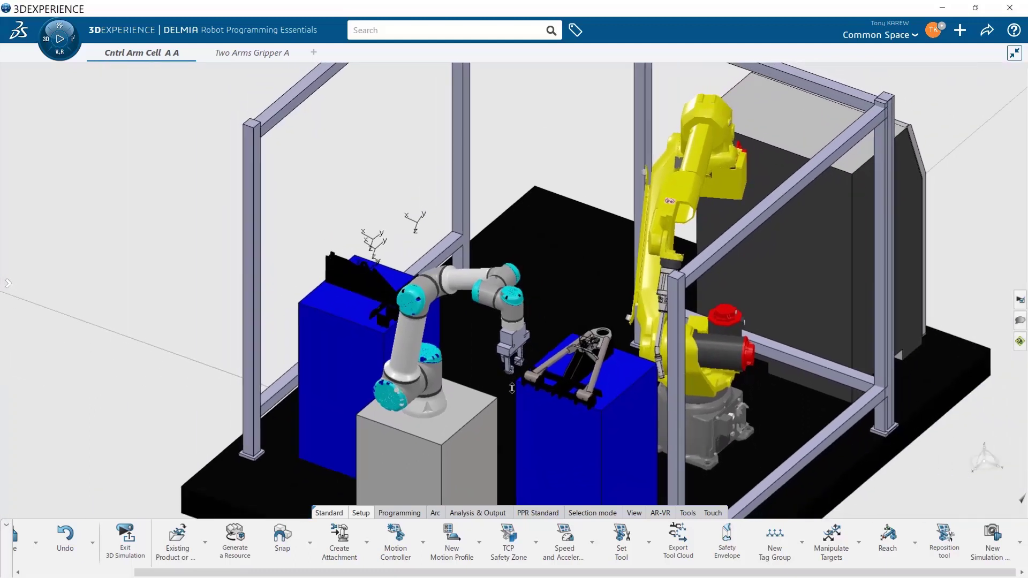
# Start a Teach session for the cobot from the Programming tools
pyautogui.moveTo(511, 375)
pyautogui.mouseDown(button='middle')
pyautogui.moveTo(516, 413)
pyautogui.moveTo(527, 263)
pyautogui.mouseUp(button='middle')
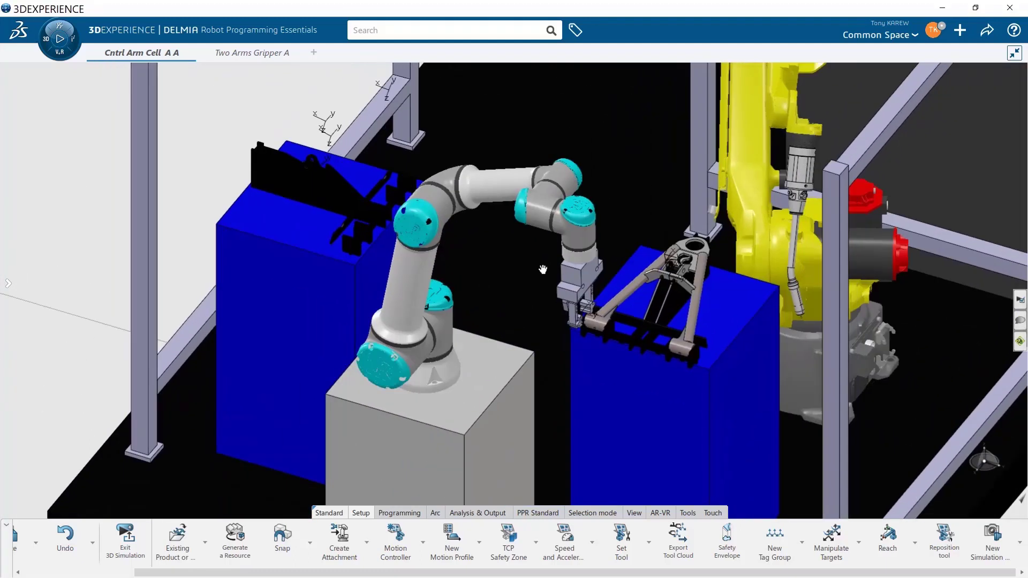
pyautogui.scroll(5, 528, 262)
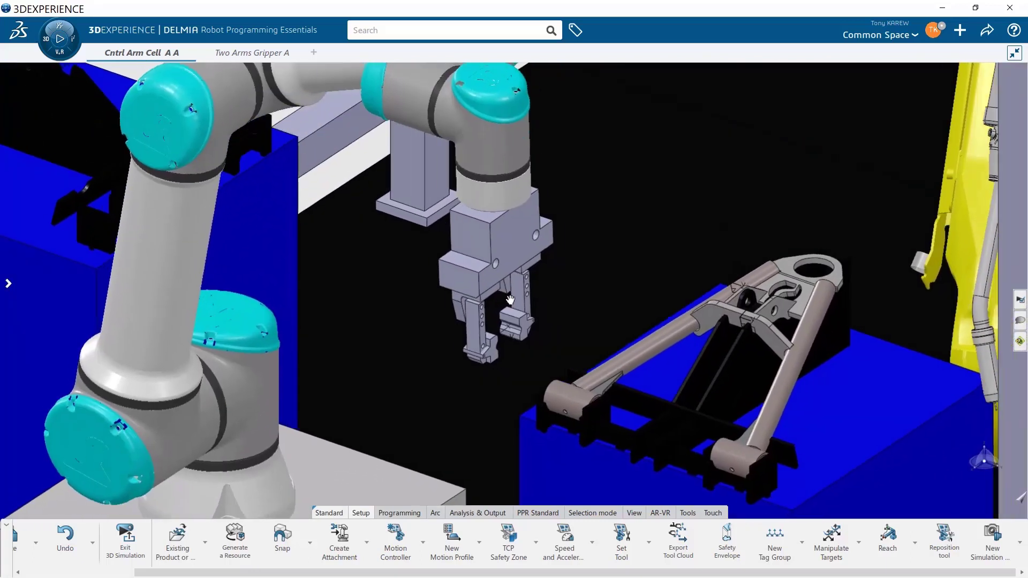
pyautogui.scroll(-3, 508, 299)
pyautogui.scroll(-3, 494, 303)
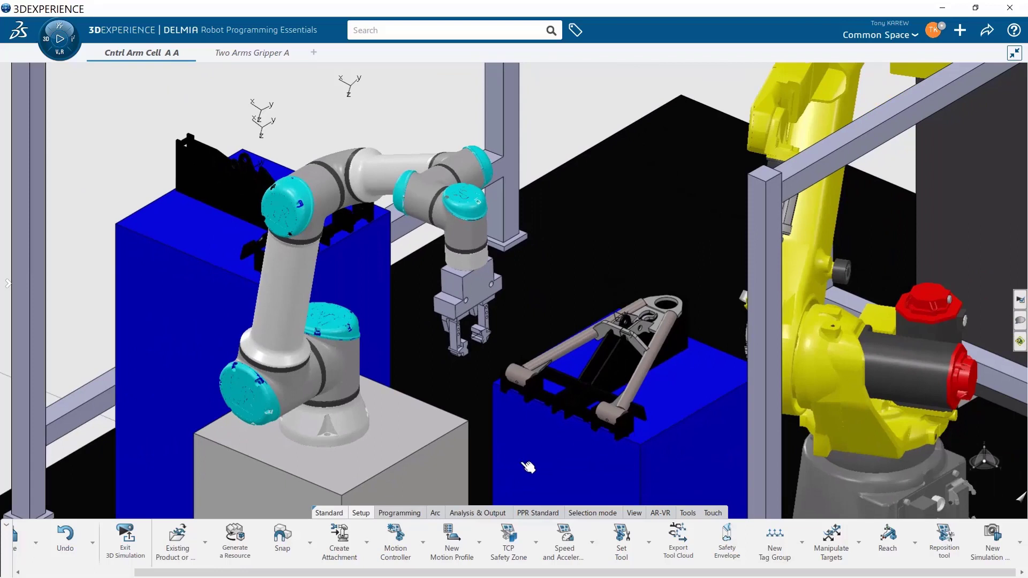
pyautogui.click(399, 513)
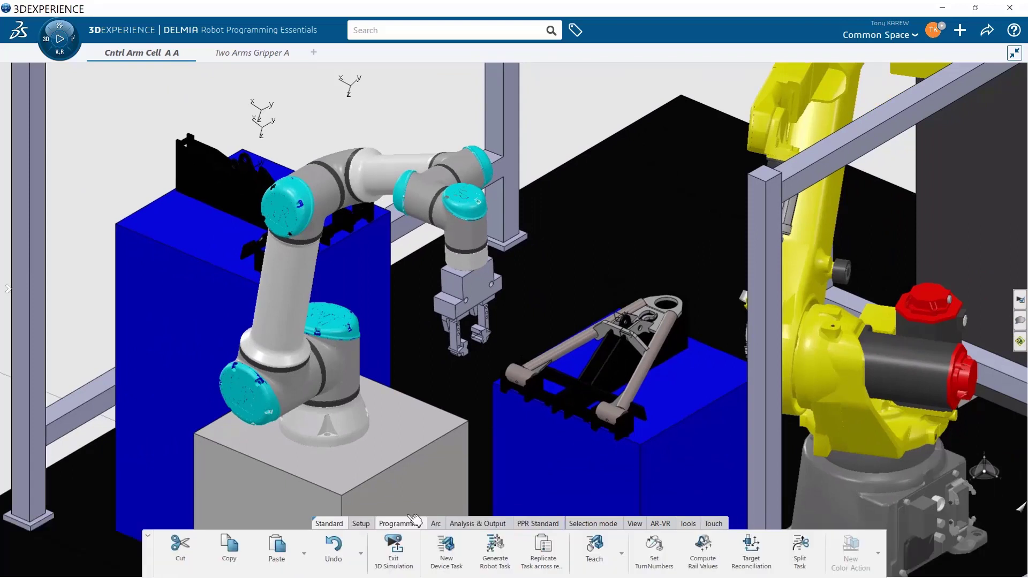
pyautogui.click(602, 554)
# Select the cobot and set the gripper home position to Open, then back to Close
pyautogui.click(347, 386)
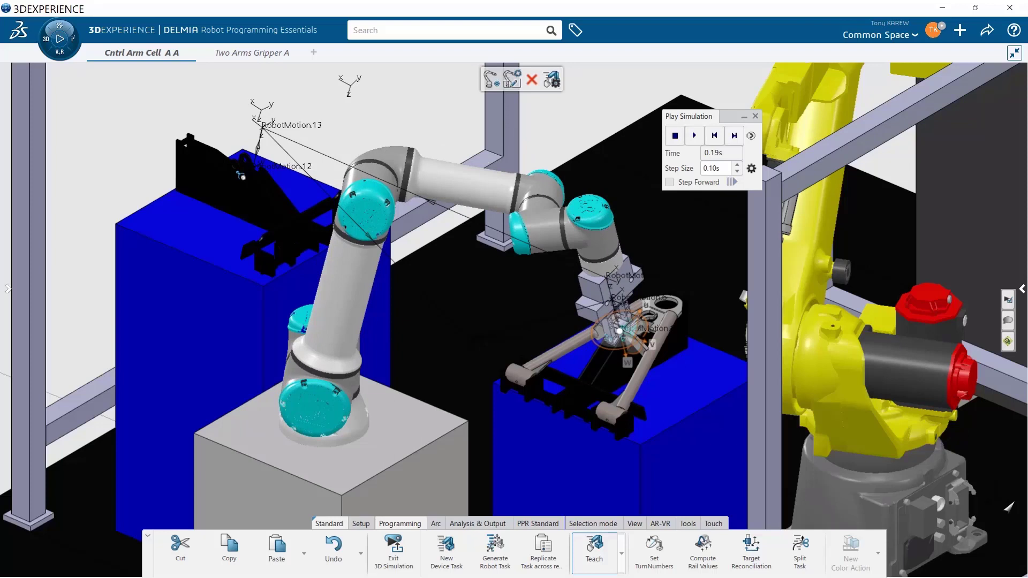
pyautogui.moveTo(603, 322)
pyautogui.mouseDown(button='middle')
pyautogui.moveTo(591, 376)
pyautogui.moveTo(522, 384)
pyautogui.mouseUp(button='middle')
pyautogui.scroll(5, 590, 375)
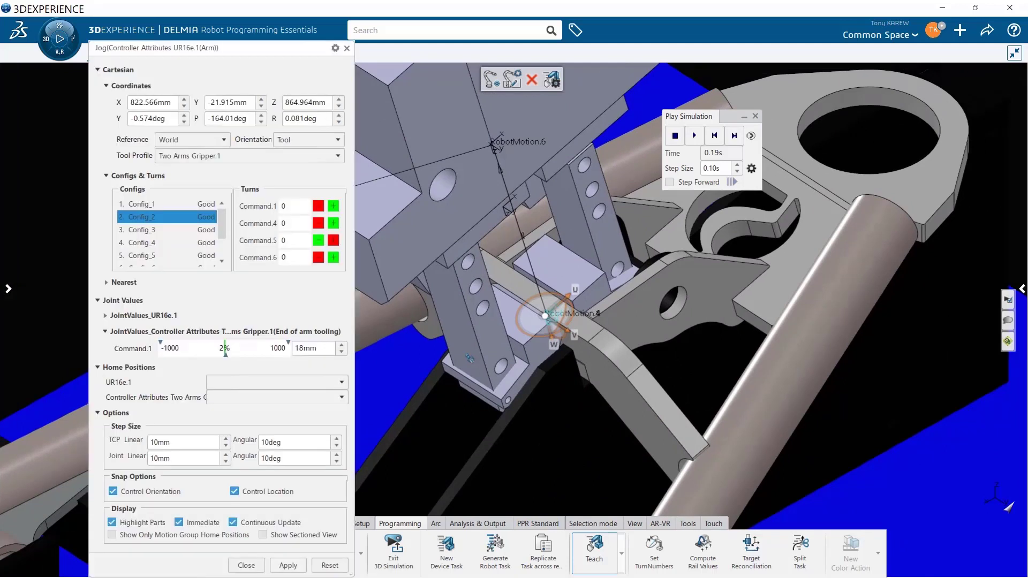
pyautogui.click(326, 396)
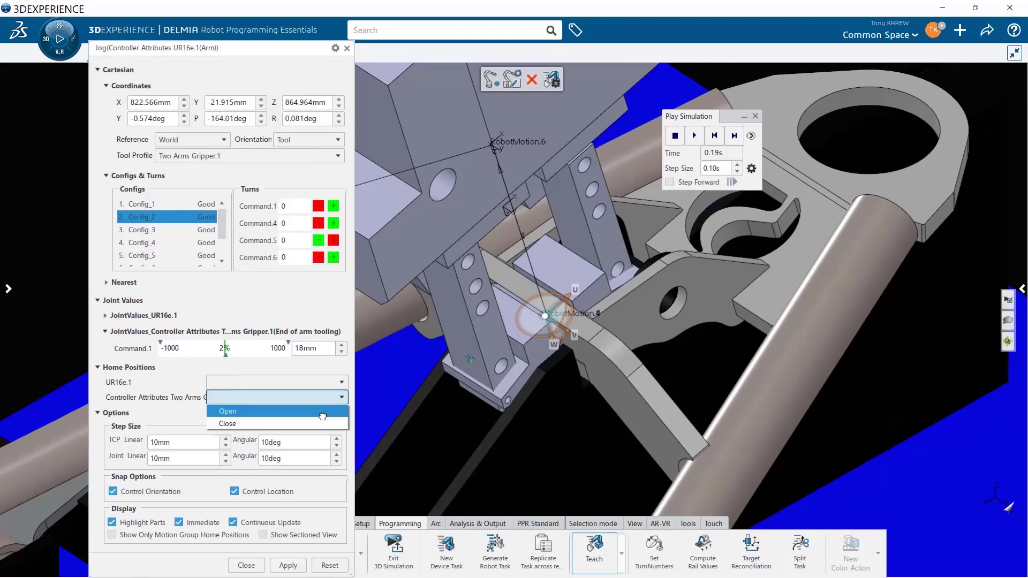
pyautogui.click(322, 415)
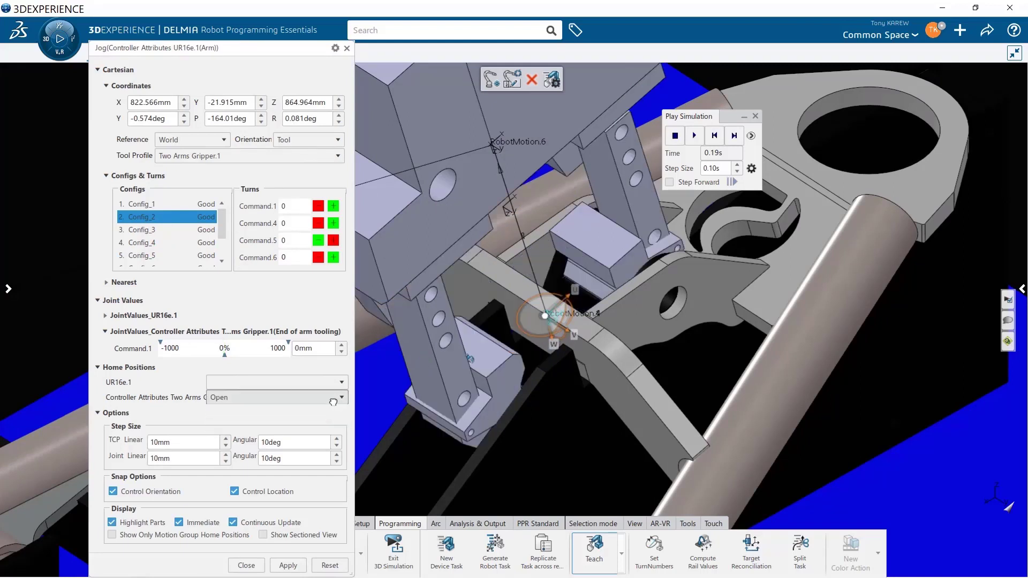
pyautogui.click(325, 396)
pyautogui.click(325, 419)
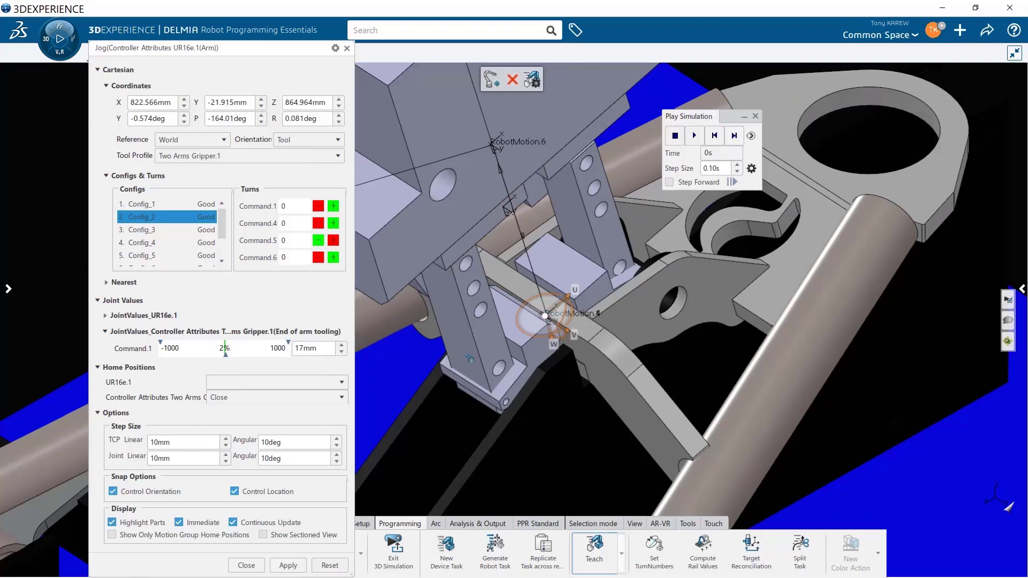
pyautogui.moveTo(567, 299); pyautogui.dragTo(681, 396, button='middle')
pyautogui.scroll(-2, 681, 396)
pyautogui.scroll(-2, 691, 413)
pyautogui.scroll(-3, 703, 437)
pyautogui.scroll(-2, 720, 465)
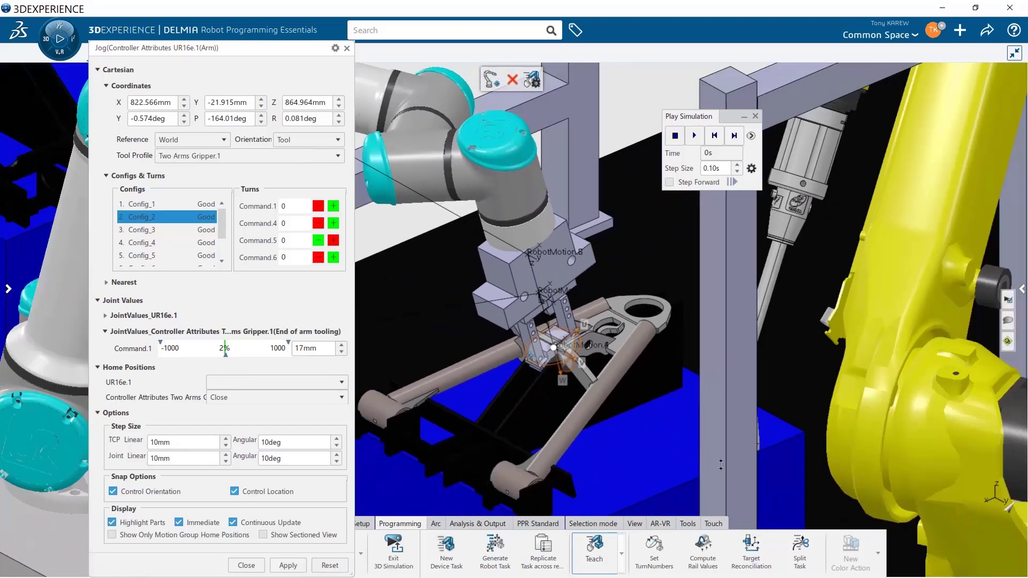
pyautogui.scroll(-2, 683, 394)
pyautogui.scroll(-2, 683, 394)
pyautogui.moveTo(679, 414); pyautogui.dragTo(721, 416, button='middle')
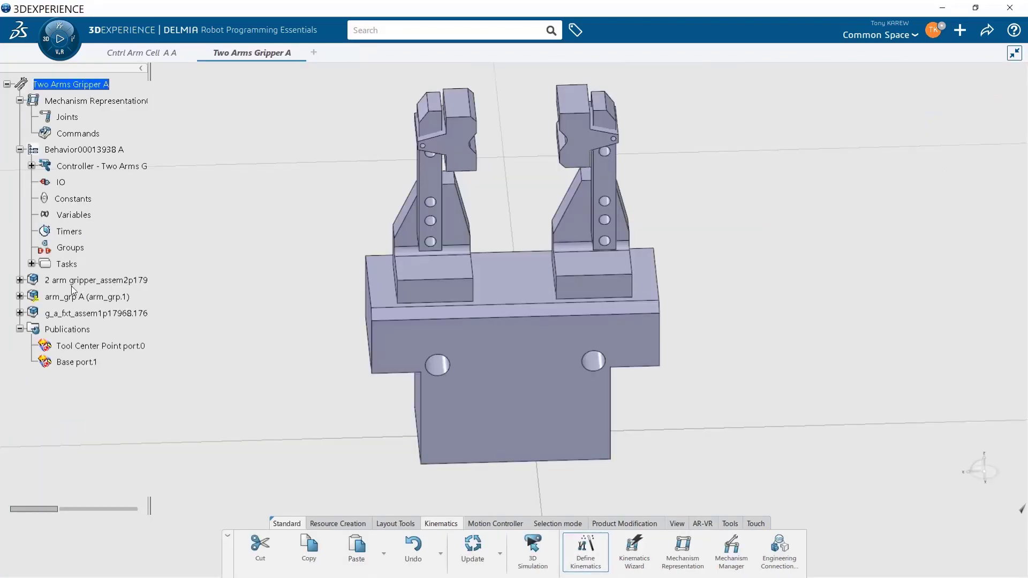
# Fix the gripper base and create the left finger's commanded sliding joint along X, jogging it slightly
pyautogui.click(78, 296)
pyautogui.click(633, 311)
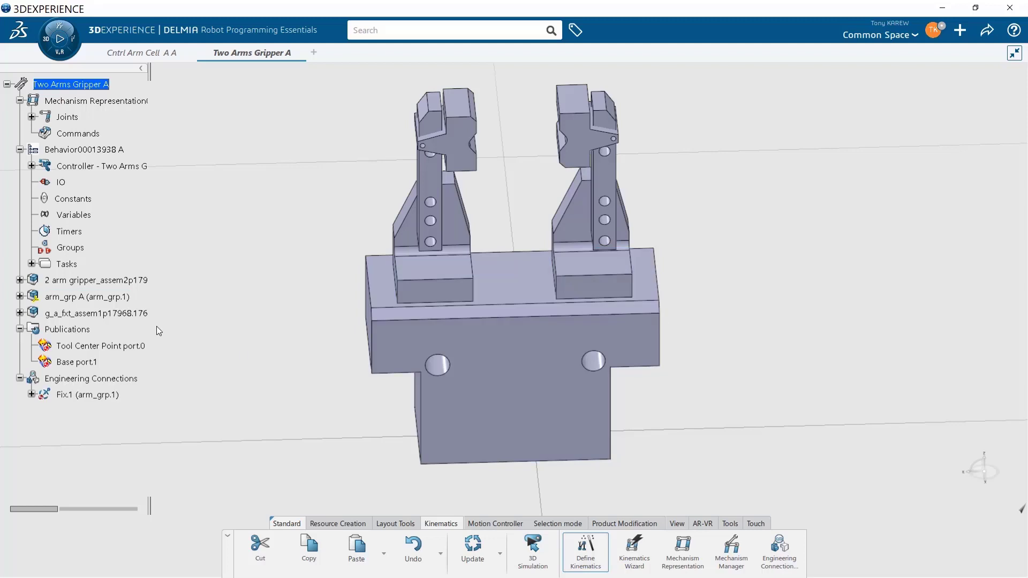
pyautogui.click(121, 313)
pyautogui.click(514, 146)
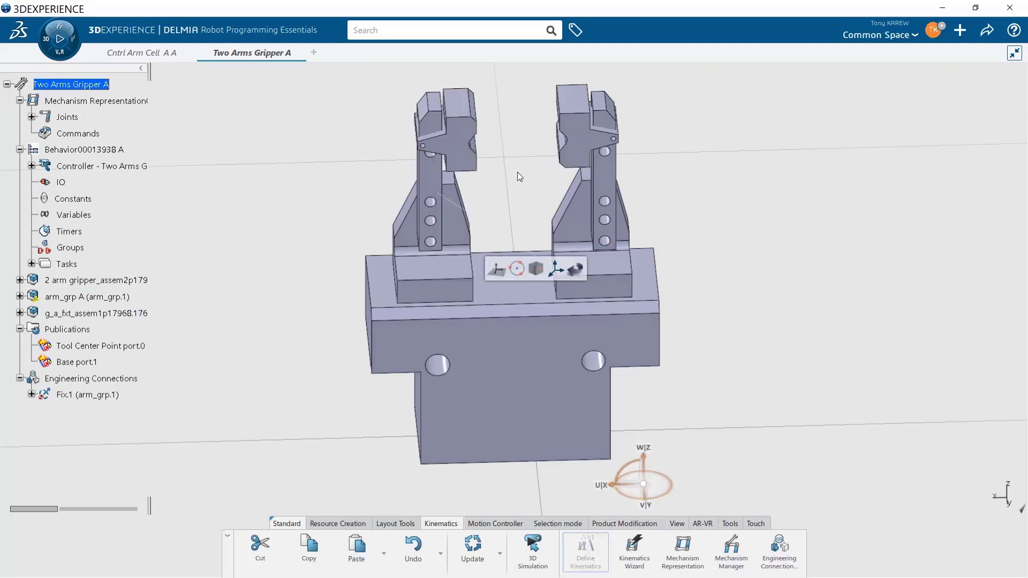
pyautogui.click(425, 326)
pyautogui.click(595, 354)
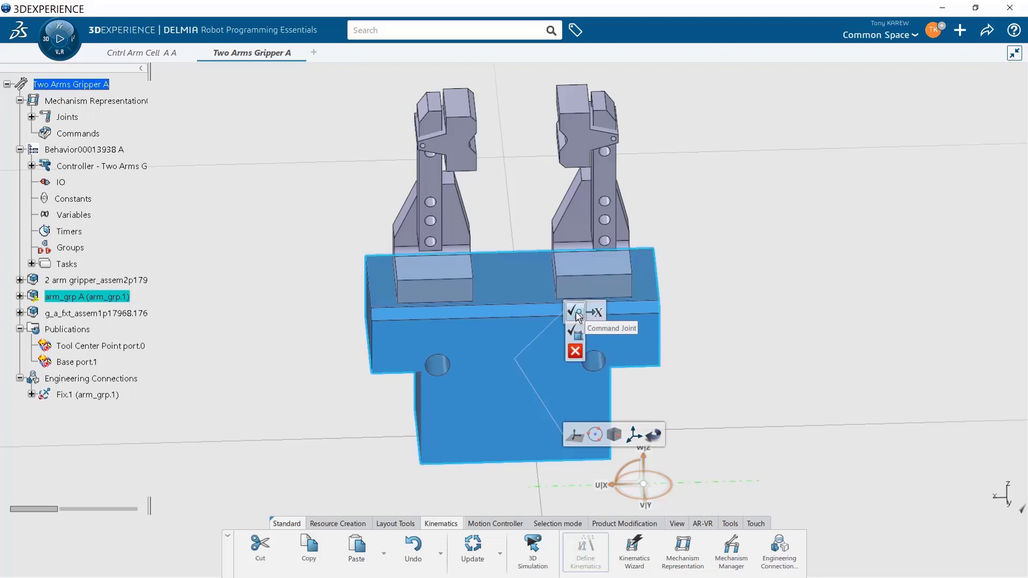
pyautogui.click(576, 316)
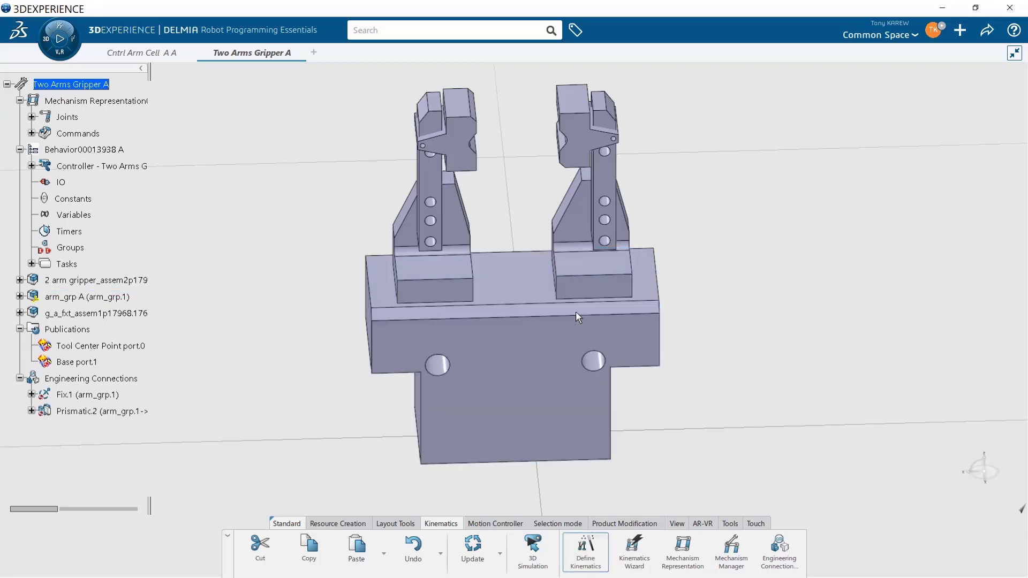
pyautogui.click(519, 523)
pyautogui.click(666, 552)
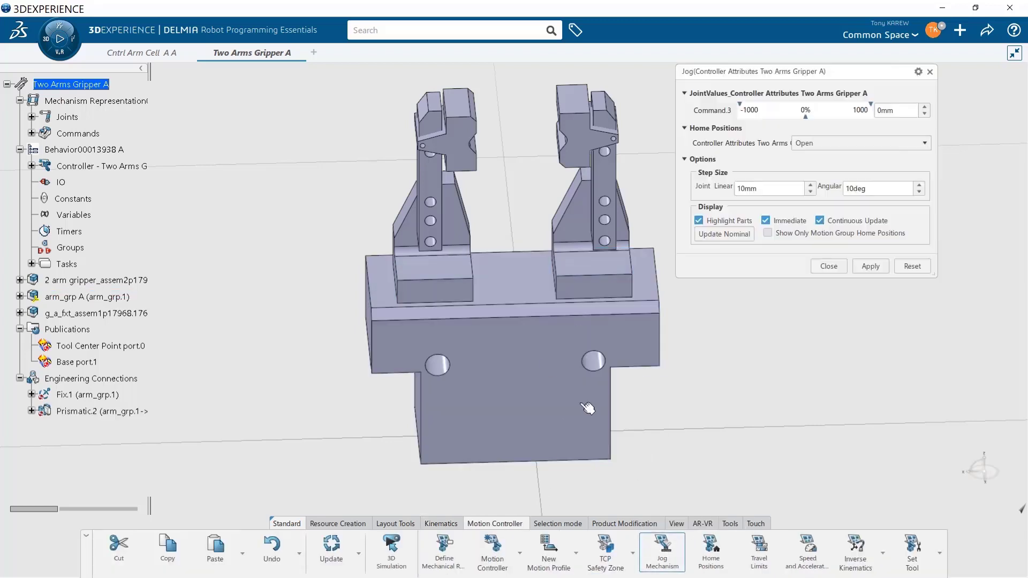
pyautogui.moveTo(808, 121); pyautogui.dragTo(808, 131)
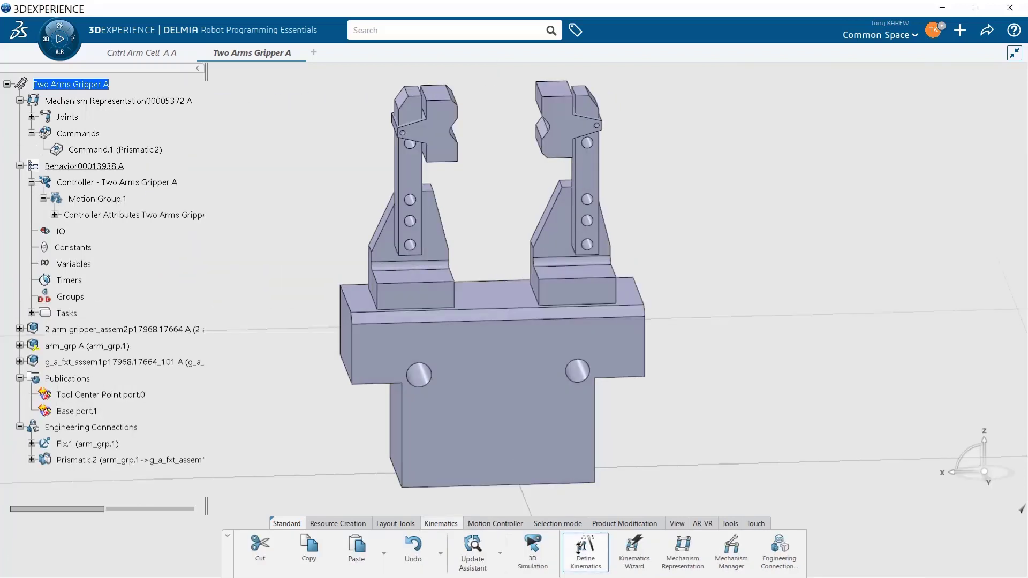
# Create the right finger's non-commanded sliding joint along X on the base
pyautogui.click(590, 170)
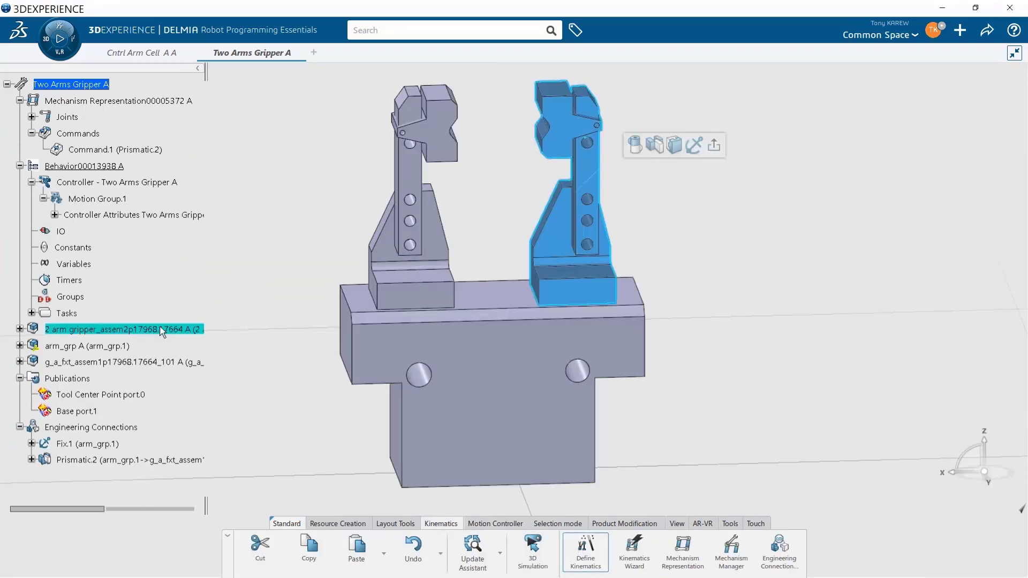
pyautogui.click(655, 146)
pyautogui.click(527, 357)
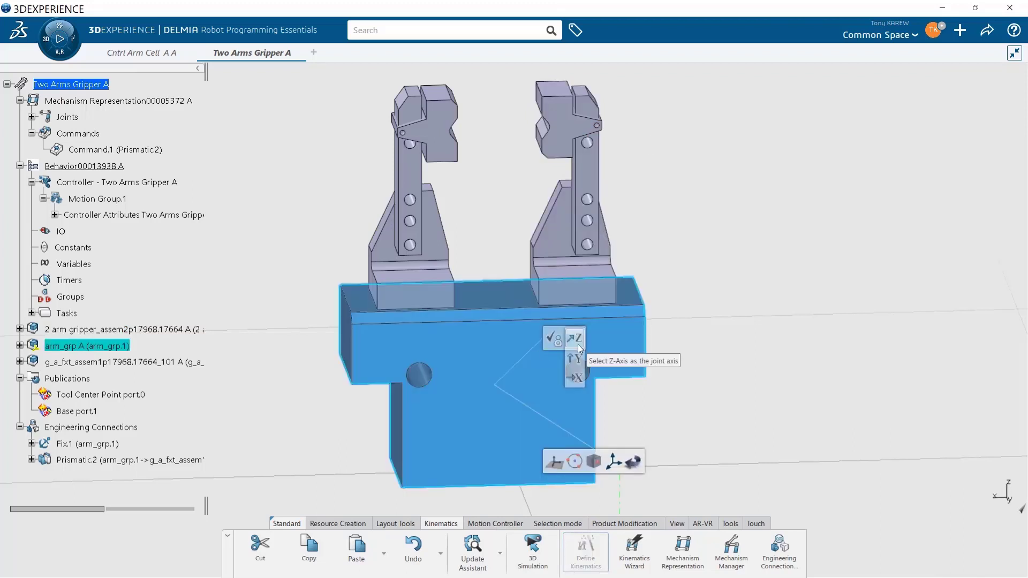
pyautogui.click(578, 379)
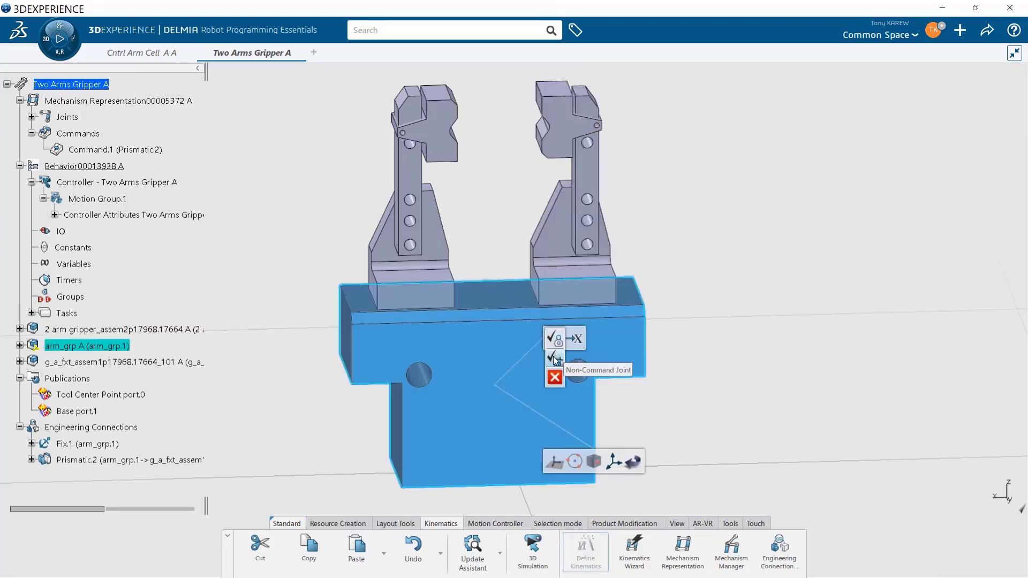
pyautogui.click(553, 358)
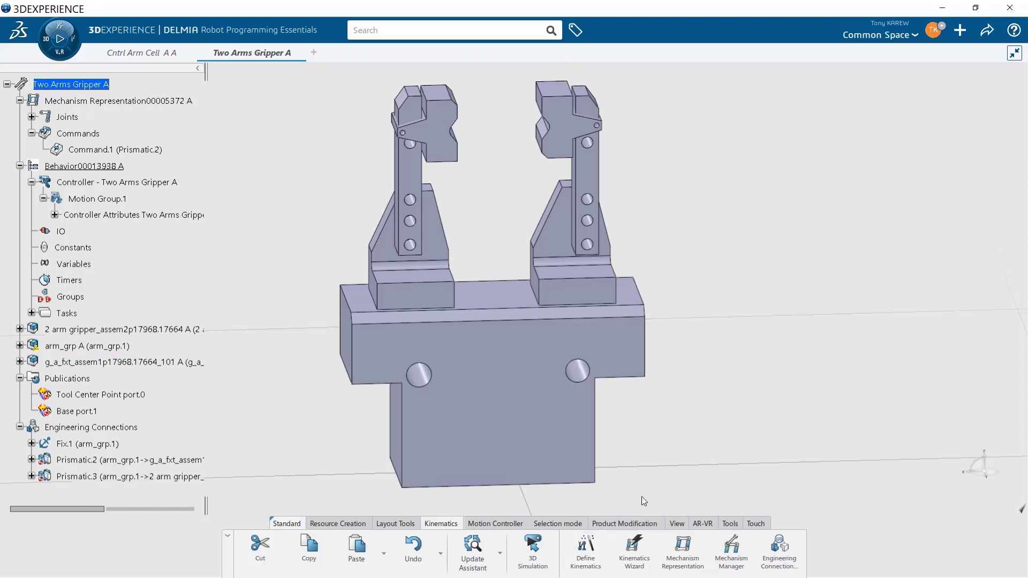
# Define the kinematic relation for Prismatic.3 and jog Command.1 to spread the fingers apart
pyautogui.click(509, 522)
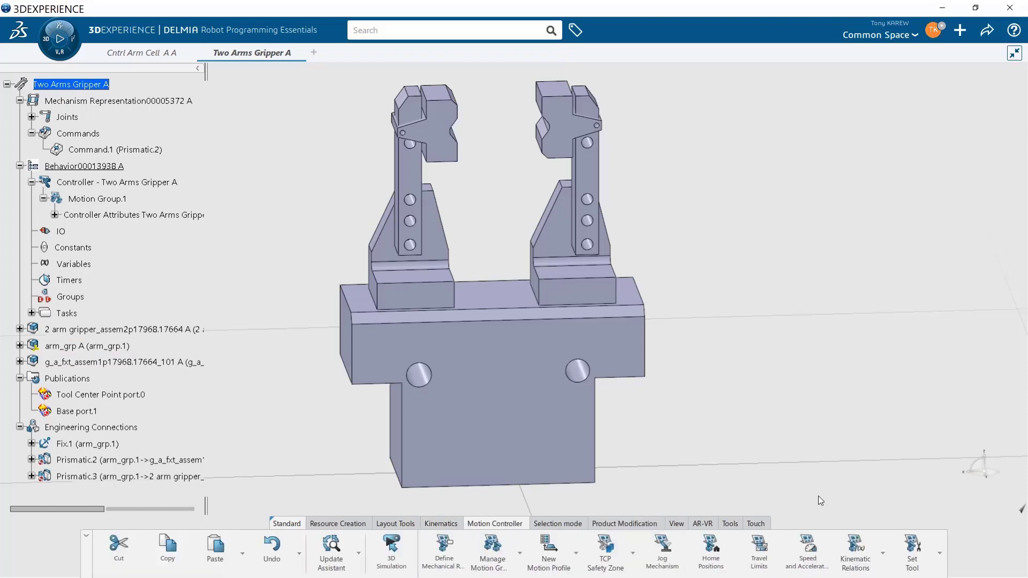
pyautogui.click(856, 546)
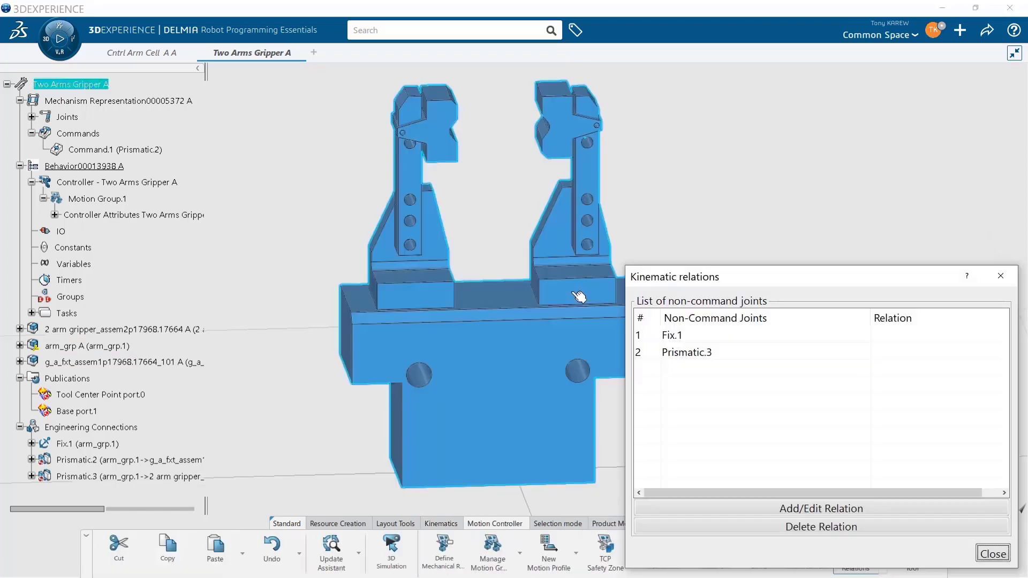
pyautogui.click(677, 357)
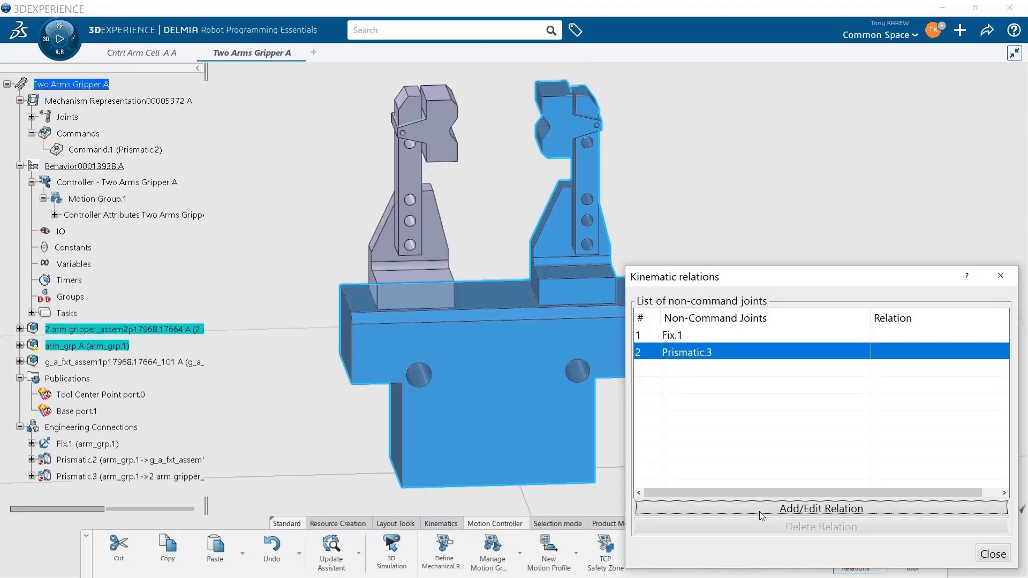
pyautogui.click(759, 509)
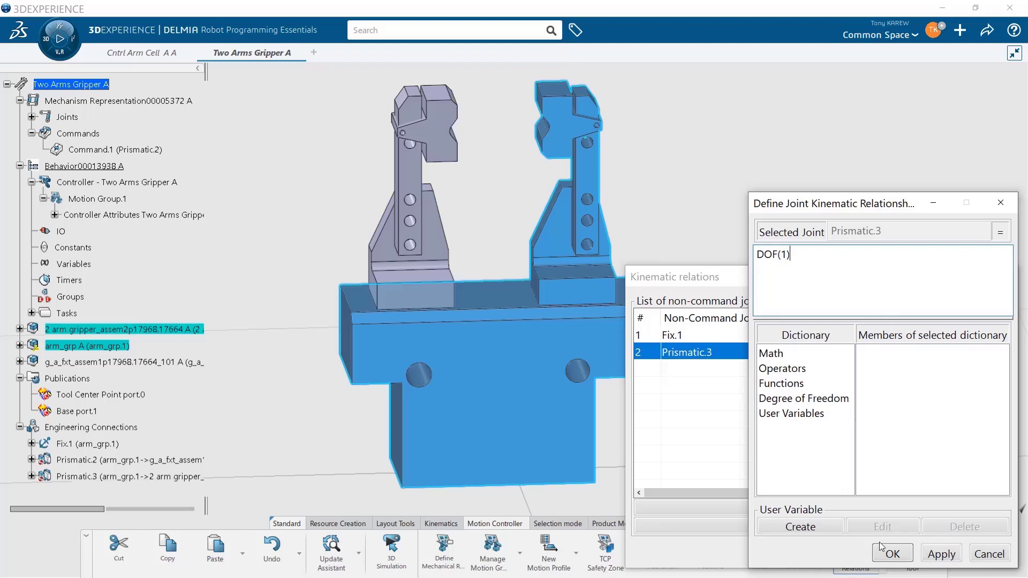
pyautogui.click(890, 556)
pyautogui.click(993, 553)
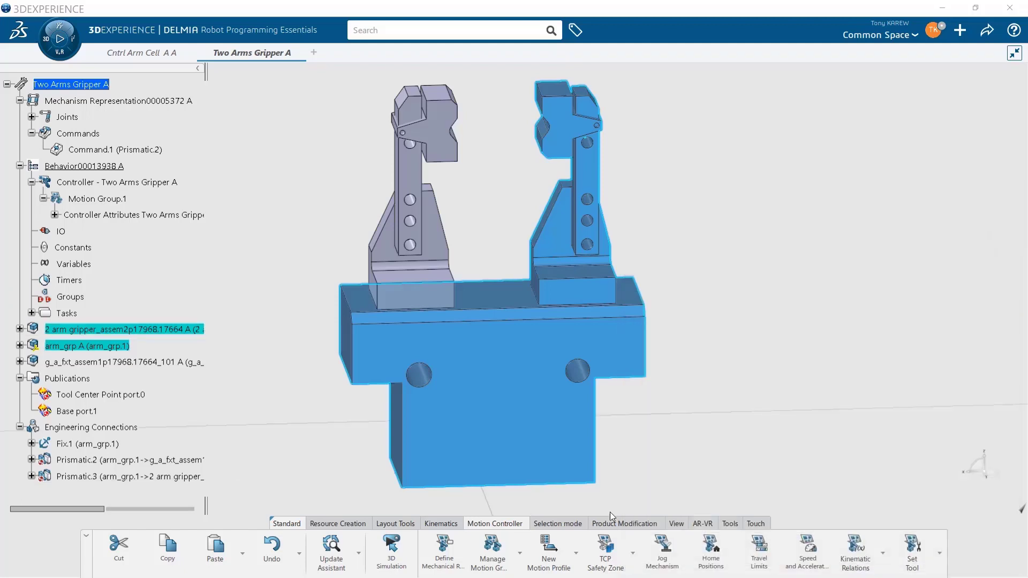
pyautogui.click(661, 552)
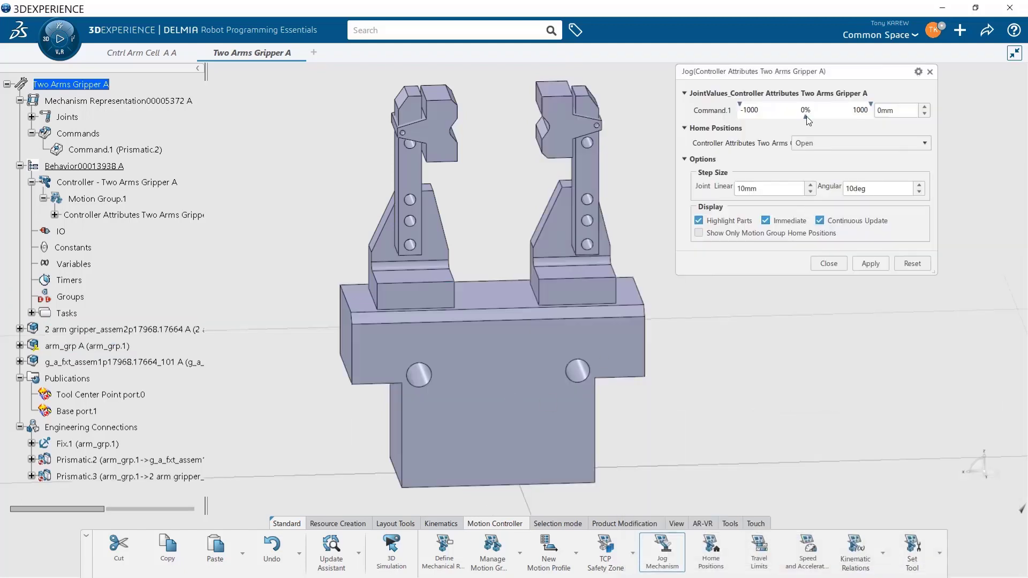
pyautogui.moveTo(805, 118); pyautogui.dragTo(806, 117)
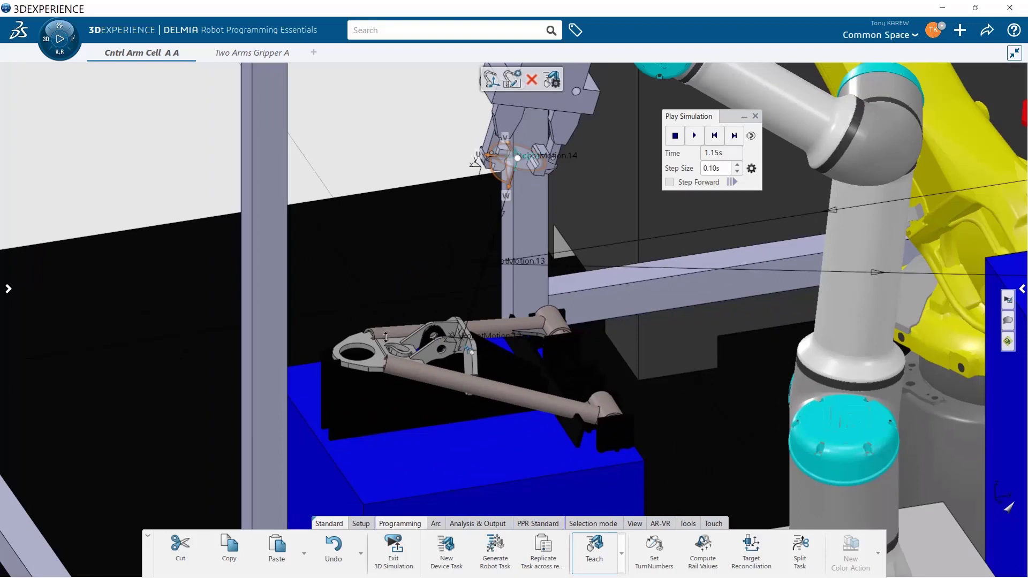
# Move the UR robot's gripper to a new pose and insert it as the first target
pyautogui.moveTo(386, 337); pyautogui.dragTo(379, 372, button='middle')
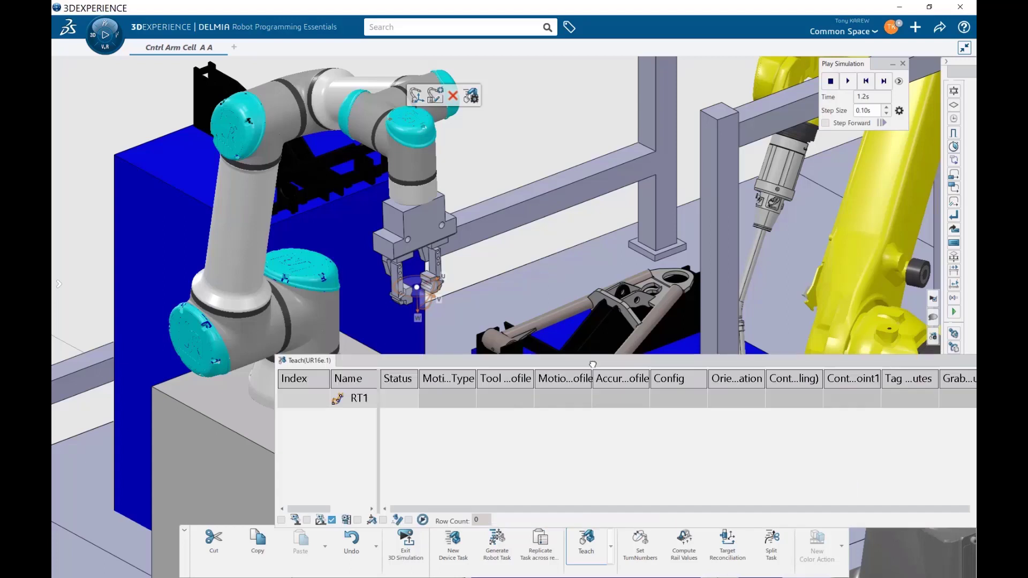
pyautogui.moveTo(474, 262); pyautogui.dragTo(393, 251, button='middle')
pyautogui.moveTo(396, 254)
pyautogui.mouseDown()
pyautogui.moveTo(504, 251)
pyautogui.moveTo(531, 235)
pyautogui.moveTo(378, 257)
pyautogui.mouseUp()
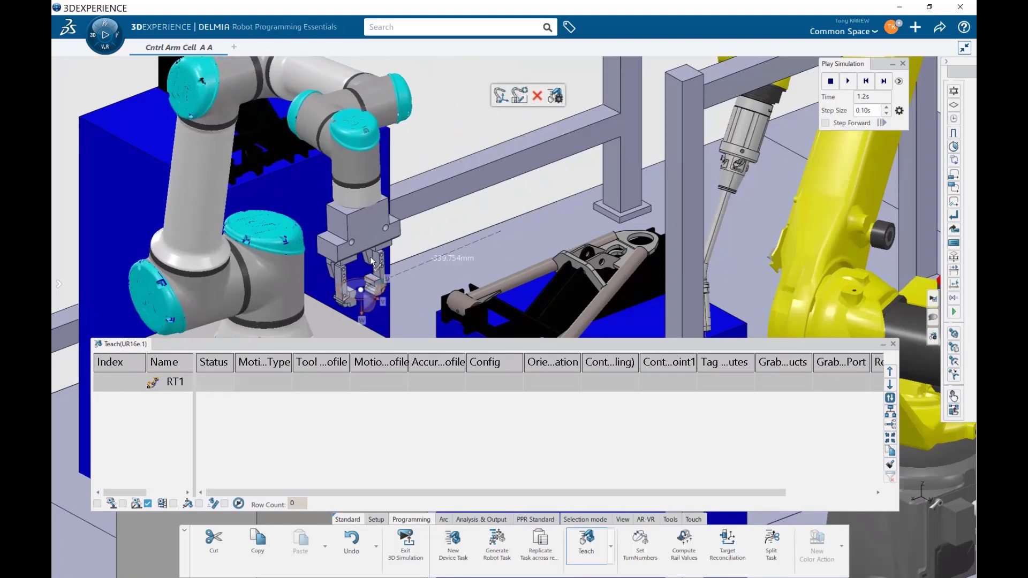
pyautogui.click(370, 99)
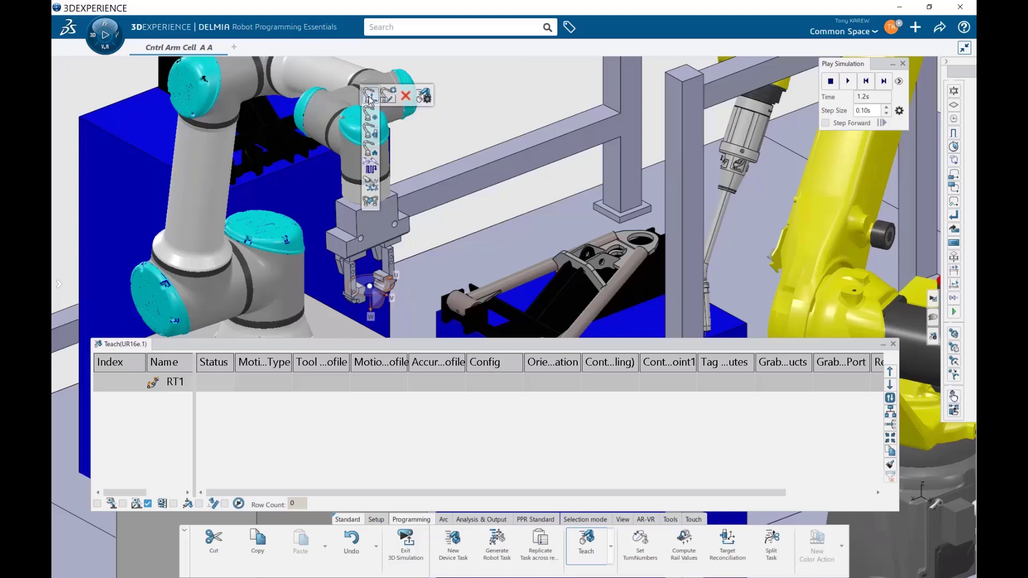
pyautogui.click(369, 98)
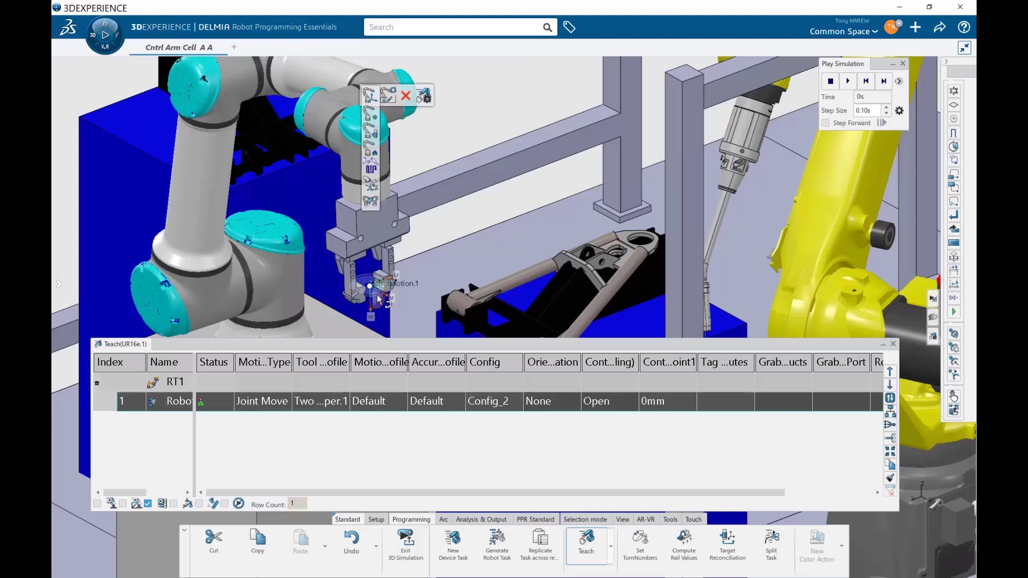
# Rotate then lower the gripper toward the control arm, inserting the second and third targets
pyautogui.moveTo(379, 298)
pyautogui.mouseDown()
pyautogui.moveTo(396, 287)
pyautogui.moveTo(380, 290)
pyautogui.moveTo(432, 151)
pyautogui.mouseUp()
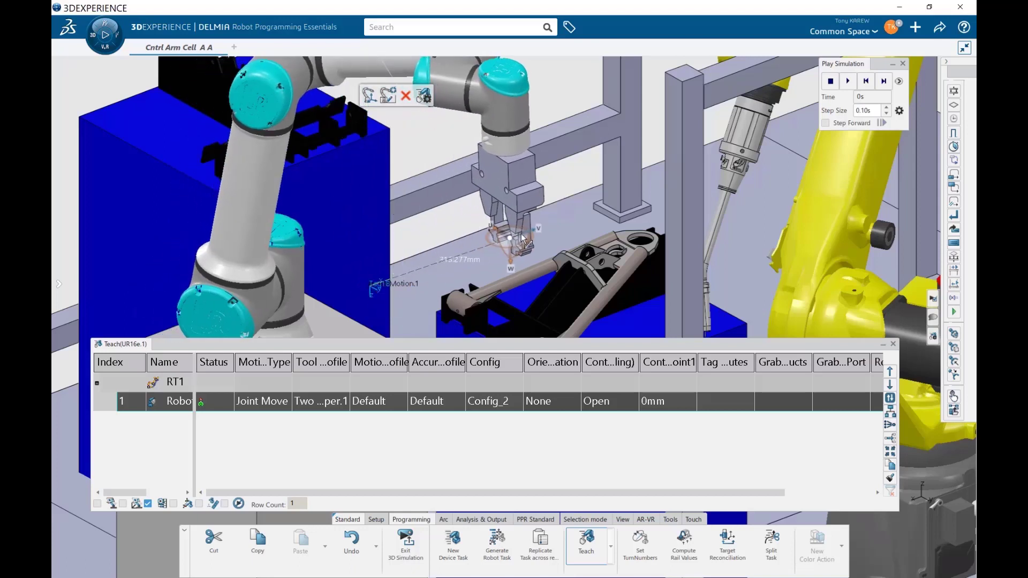
pyautogui.click(514, 98)
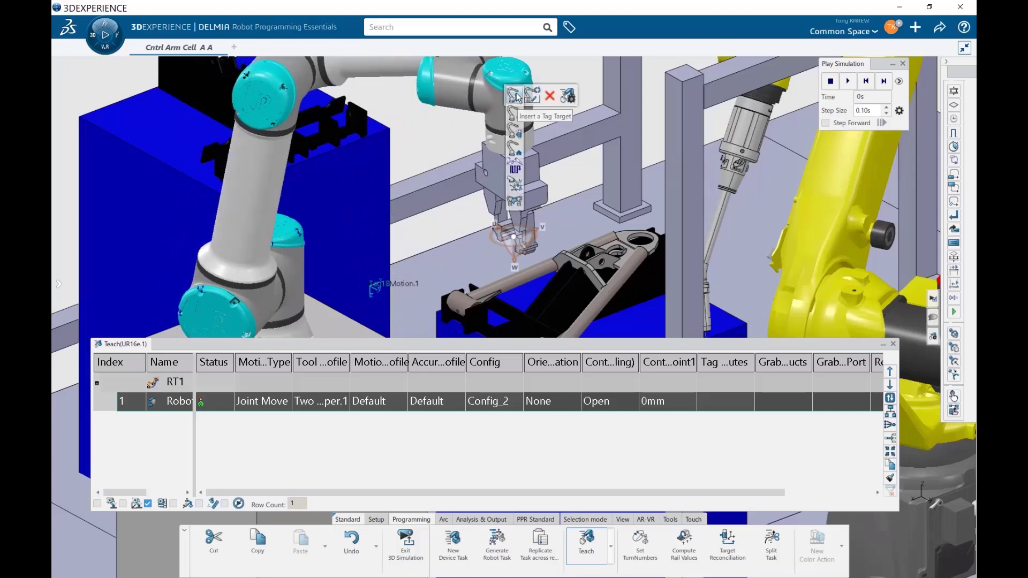
pyautogui.click(515, 98)
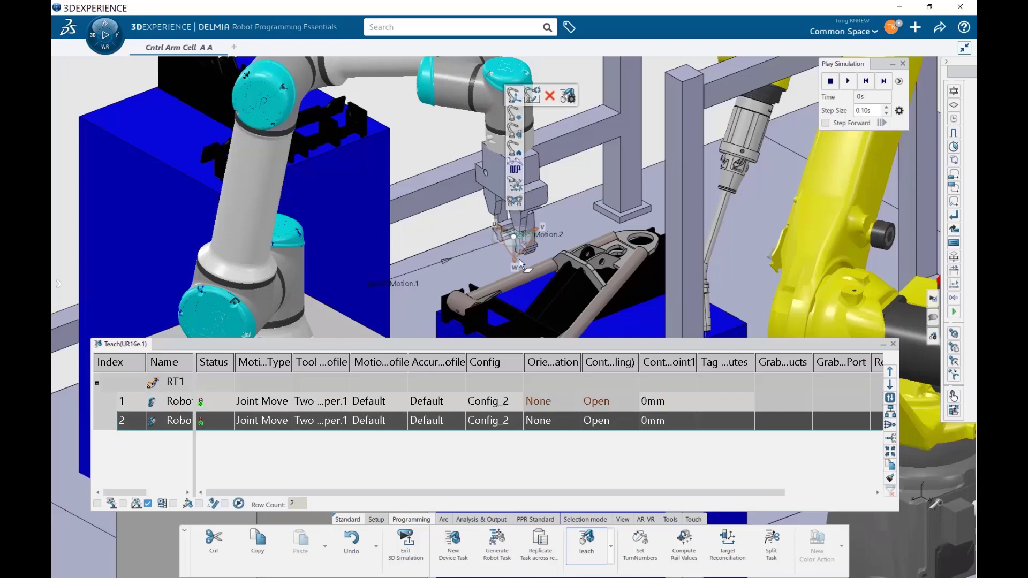
pyautogui.moveTo(518, 267)
pyautogui.mouseDown()
pyautogui.moveTo(516, 315)
pyautogui.moveTo(598, 288)
pyautogui.mouseUp()
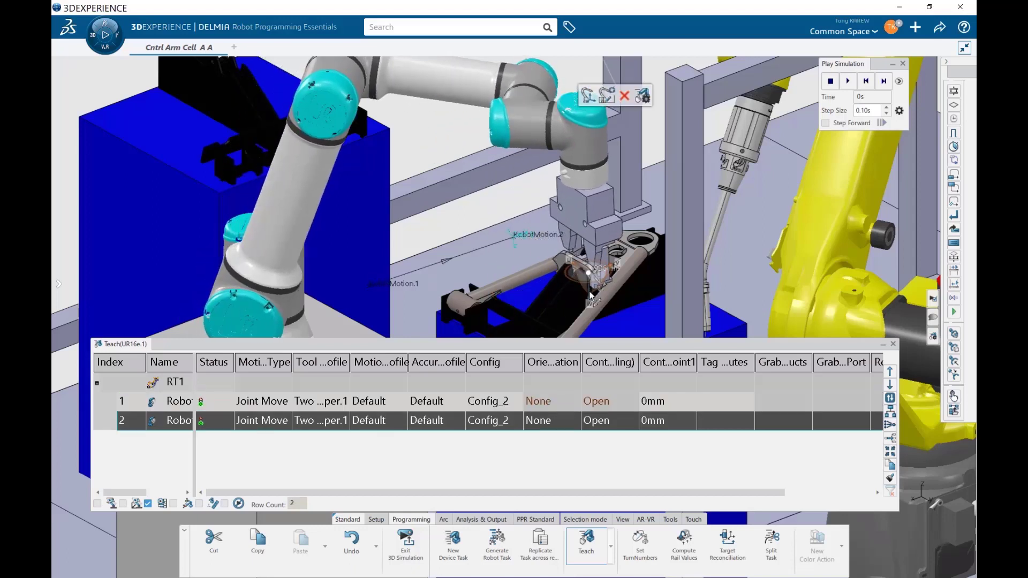
pyautogui.click(591, 100)
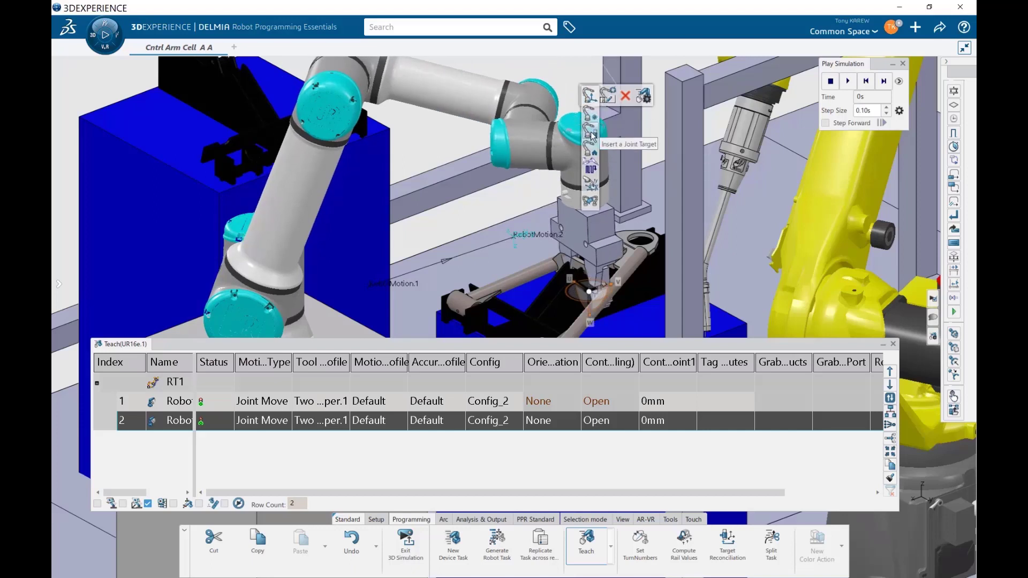
pyautogui.click(590, 95)
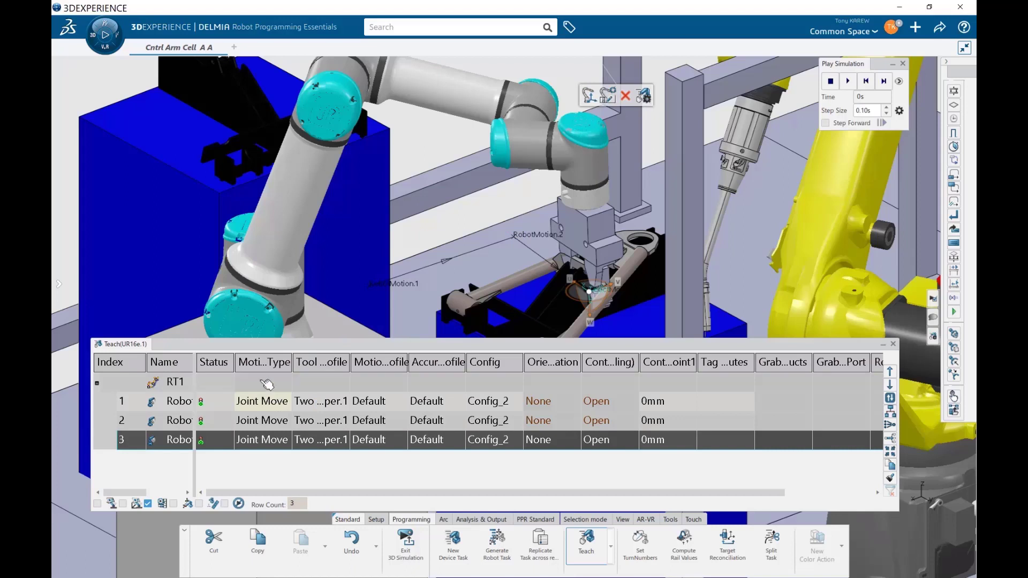
pyautogui.click(277, 404)
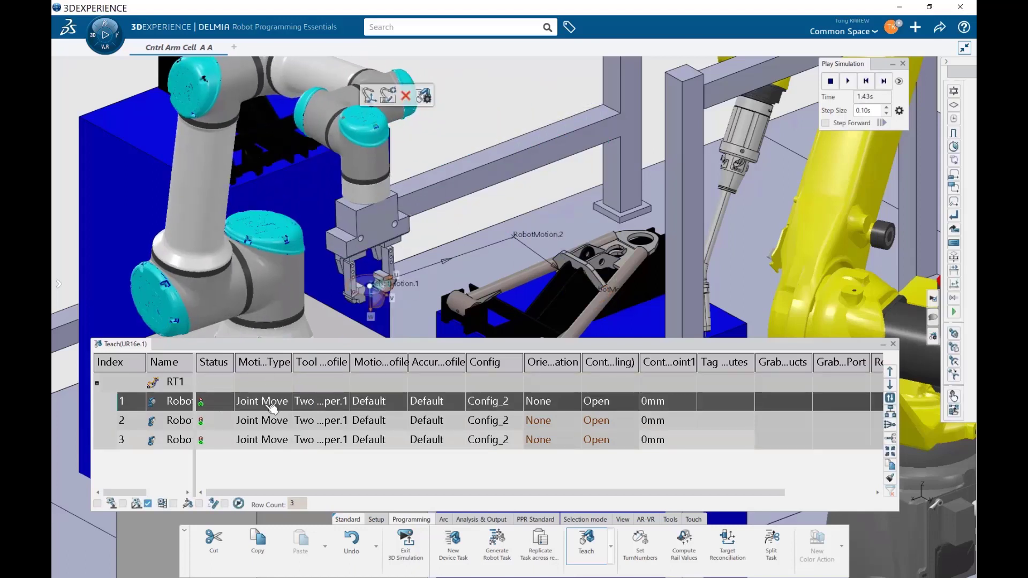
# Keep motion 1 as a joint move and set motions 2 and 3 to Linear Move
pyautogui.rightClick(266, 409)
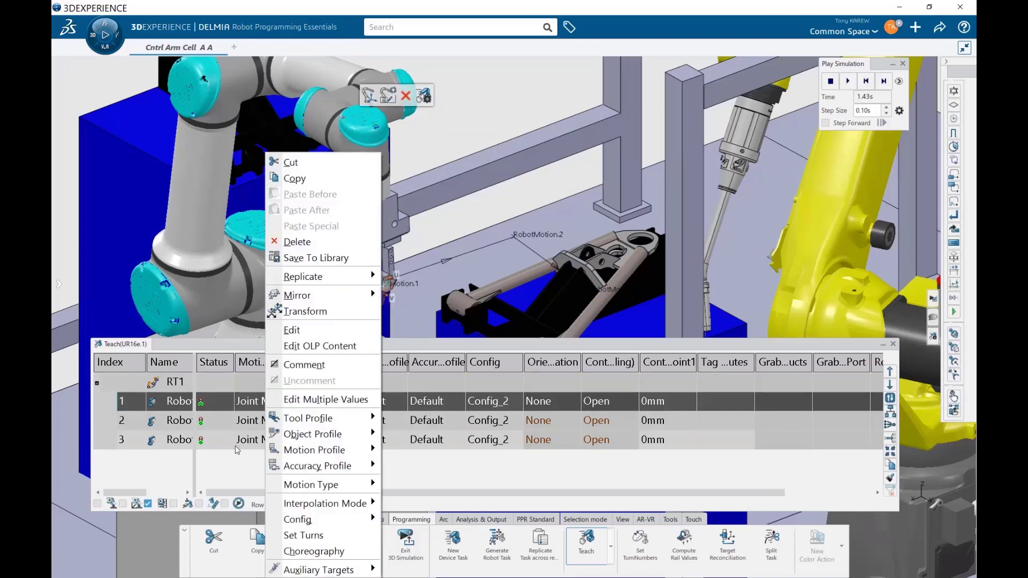
pyautogui.moveTo(322, 486)
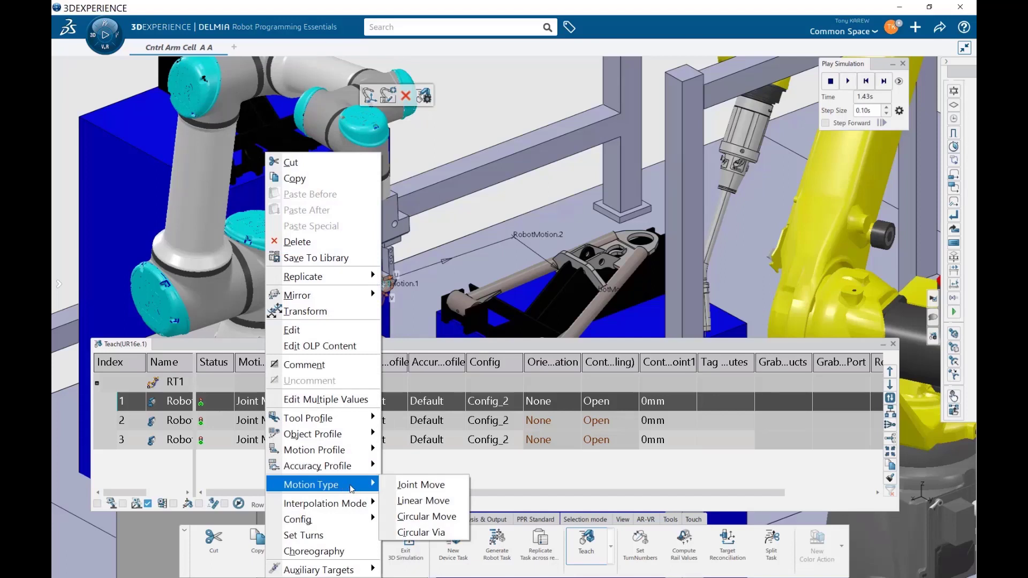
pyautogui.click(399, 481)
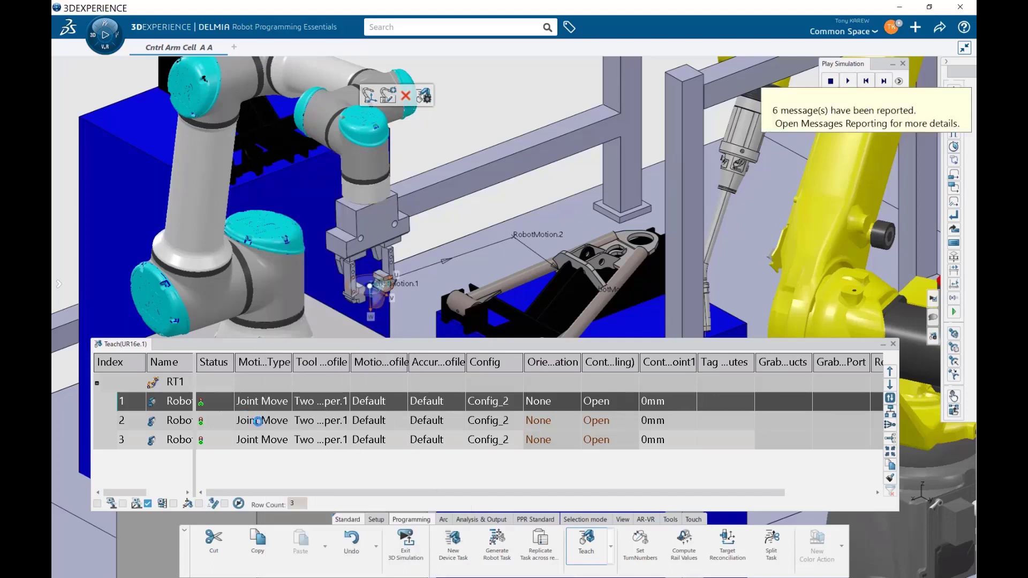
pyautogui.click(257, 422)
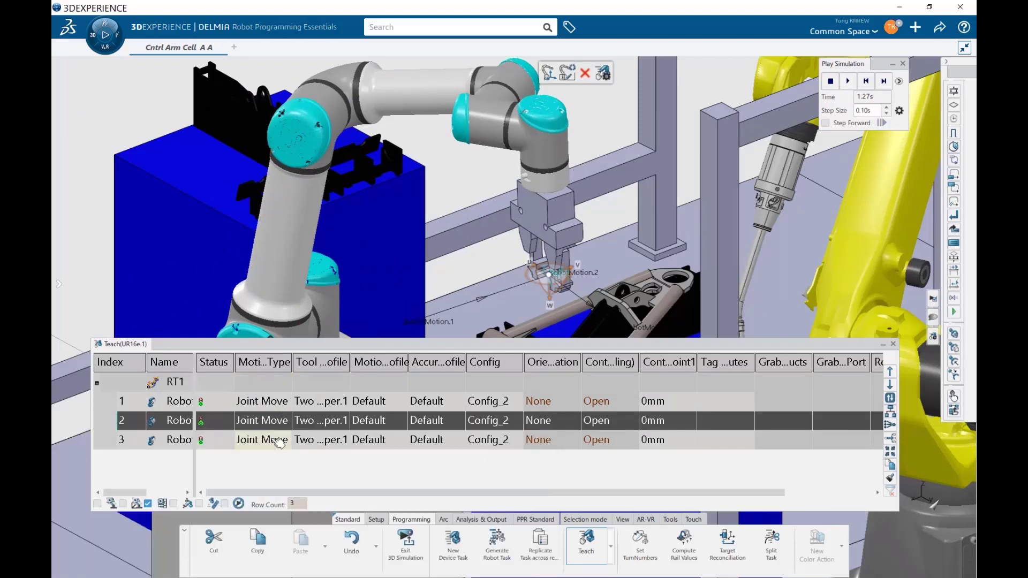
pyautogui.keyDown('shift'); pyautogui.click(282, 443); pyautogui.keyUp('shift')
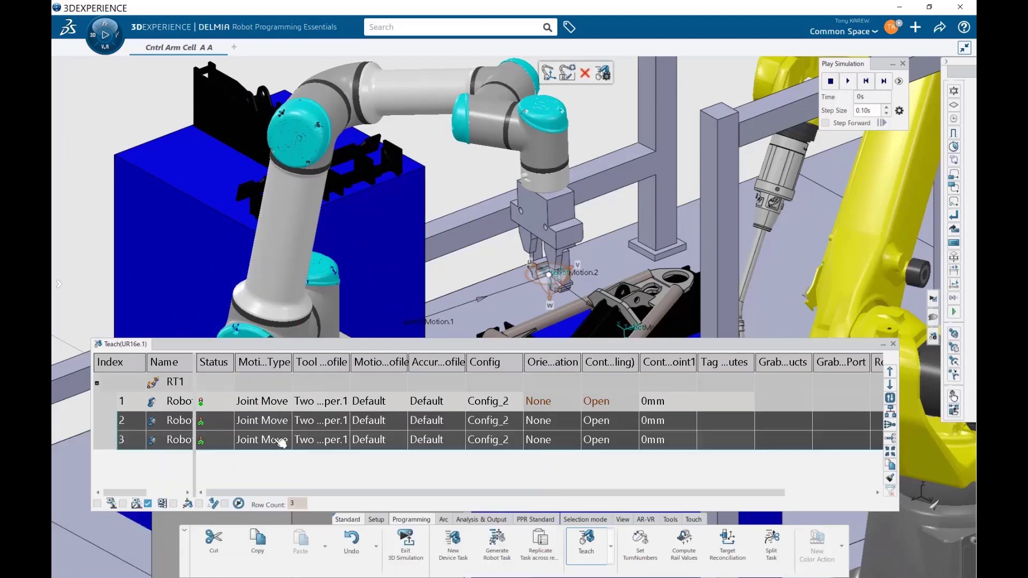
pyautogui.rightClick(265, 441)
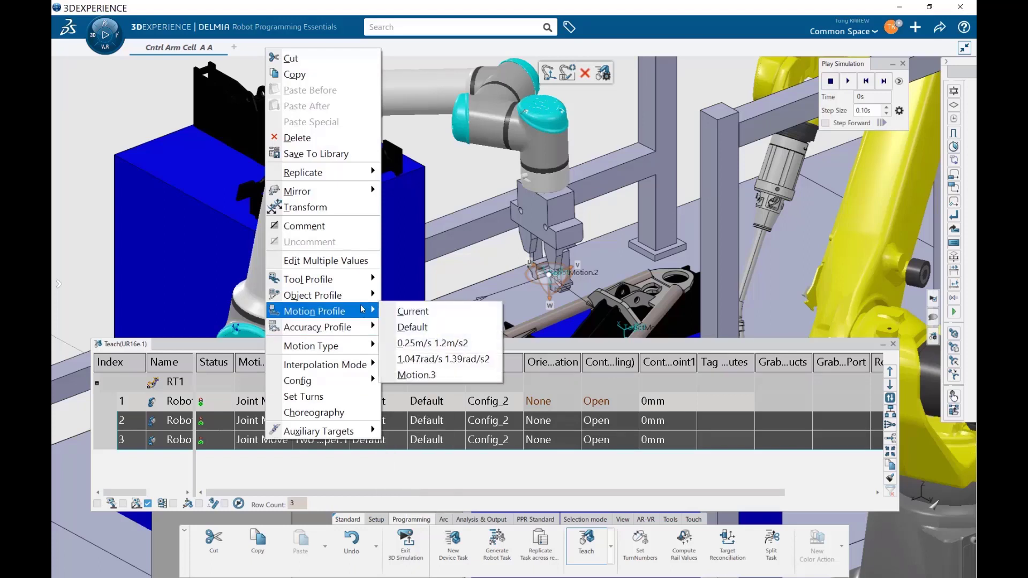
pyautogui.moveTo(311, 346)
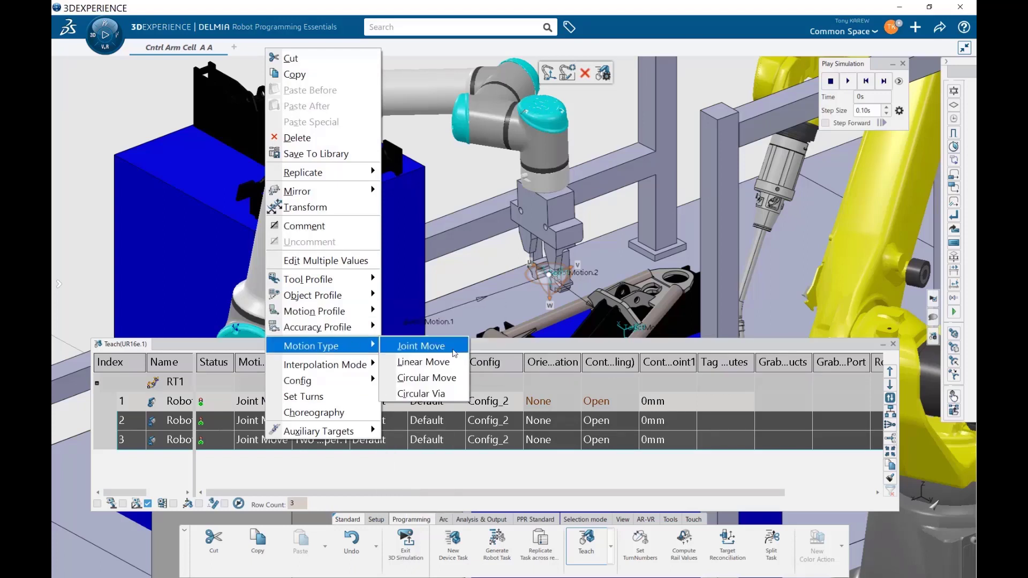
pyautogui.click(449, 372)
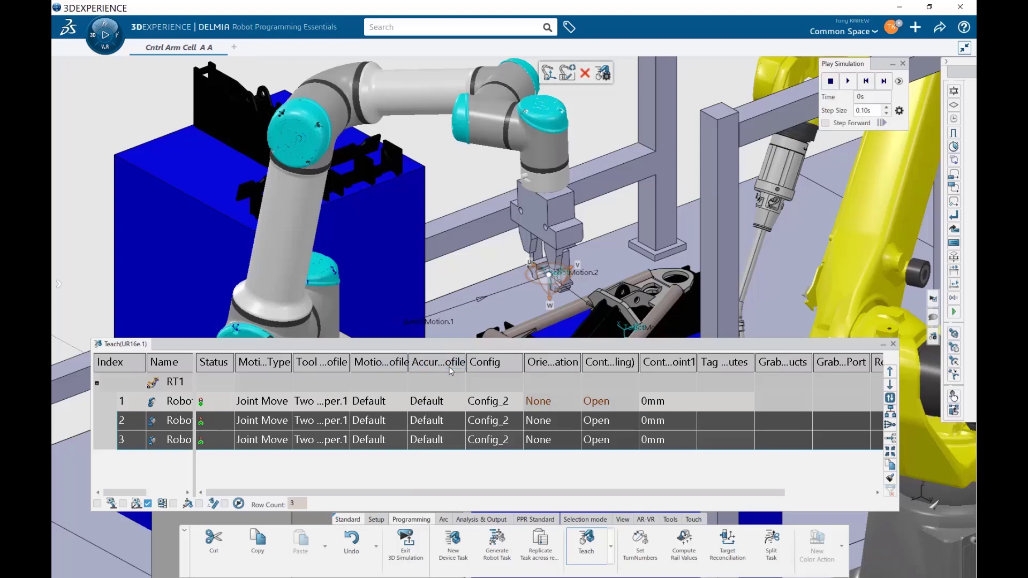
# Preview the robot at the third, second and first motions
pyautogui.click(225, 446)
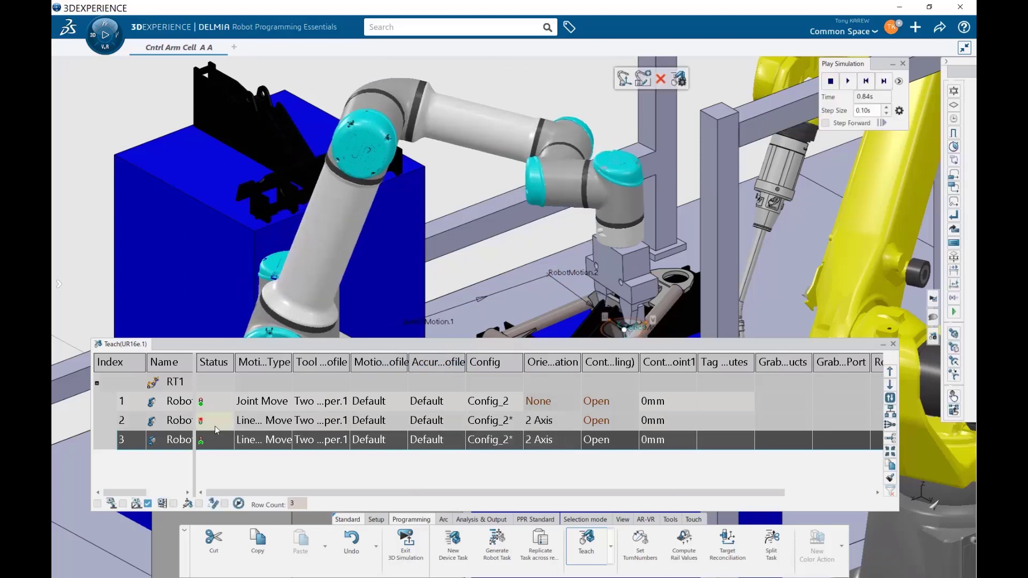
pyautogui.click(215, 421)
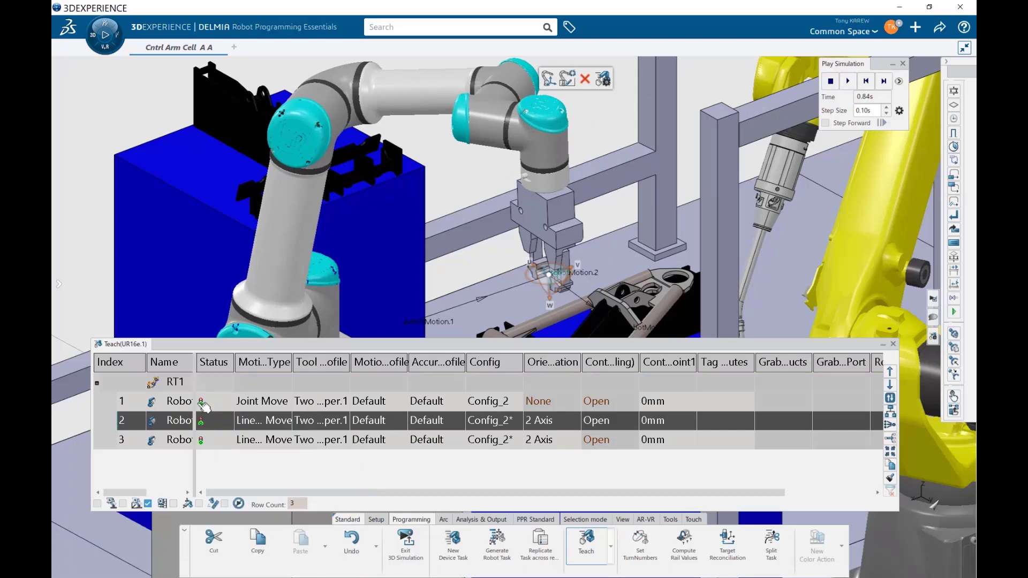
pyautogui.click(219, 404)
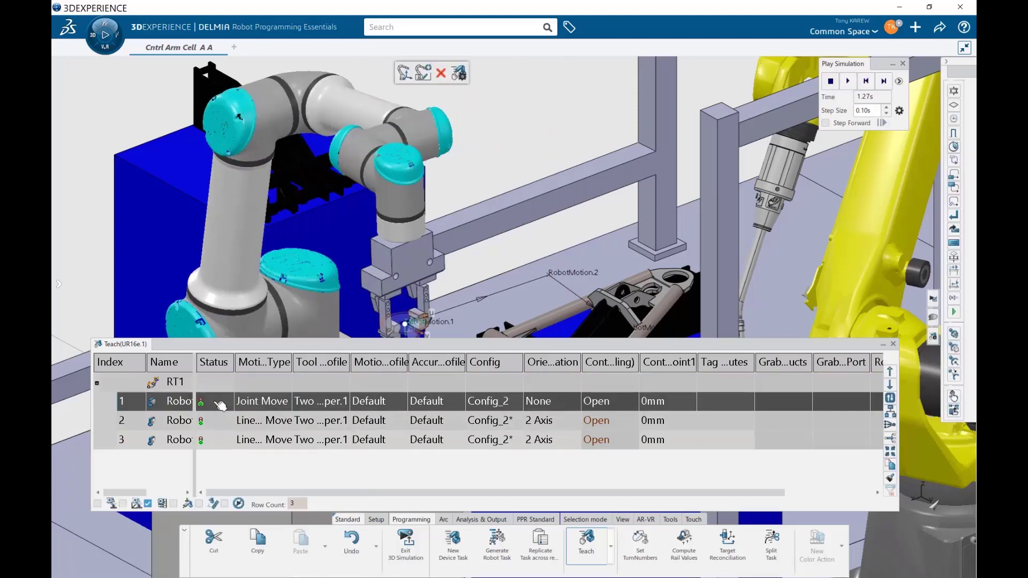
# Expand JointValues_UR16e.1 in Jog Mechanism and rotate Command.5 to about 90 degrees
pyautogui.click(99, 504)
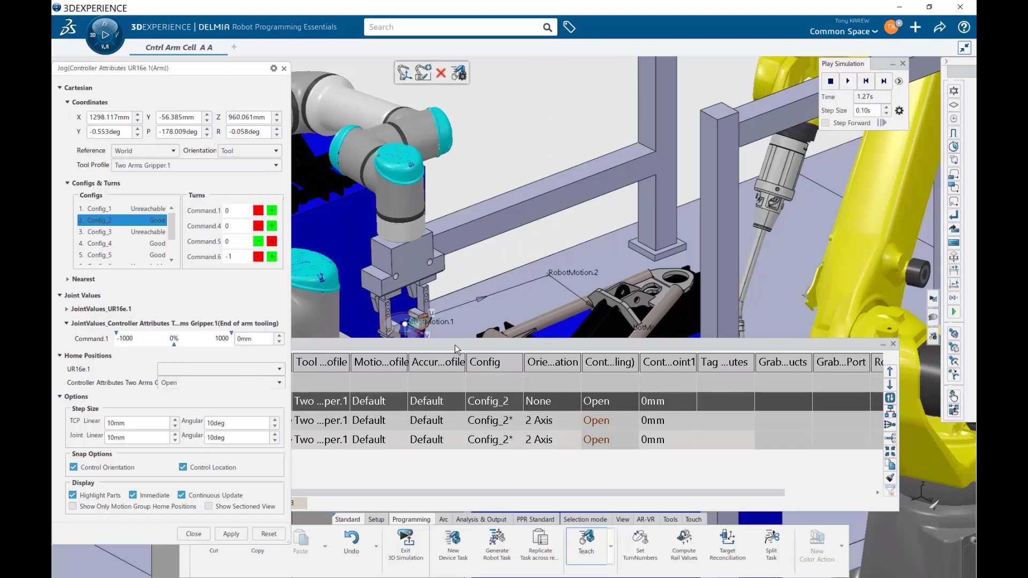
pyautogui.moveTo(455, 345); pyautogui.dragTo(451, 472)
pyautogui.moveTo(460, 364); pyautogui.dragTo(374, 355, button='middle')
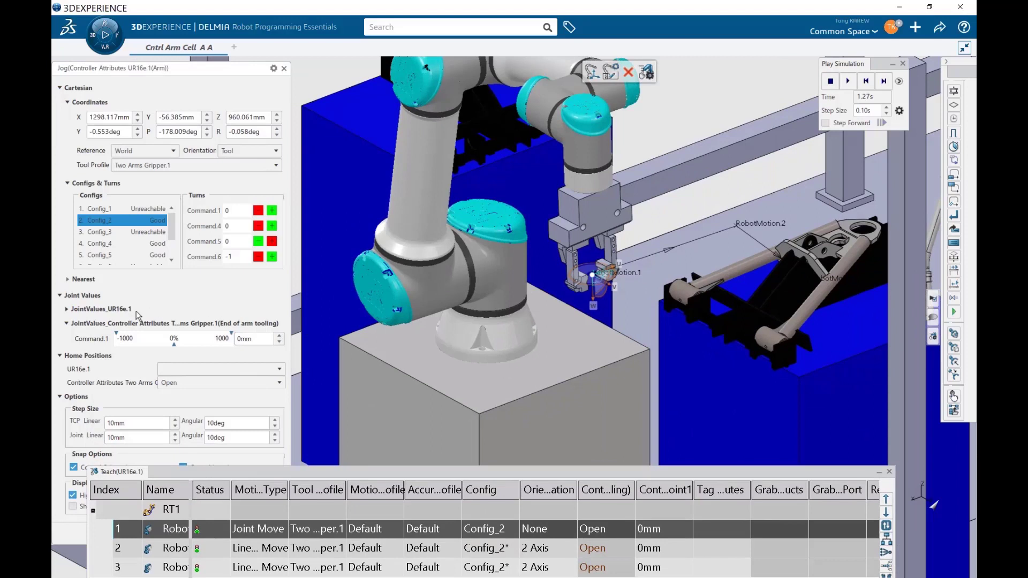
pyautogui.click(67, 315)
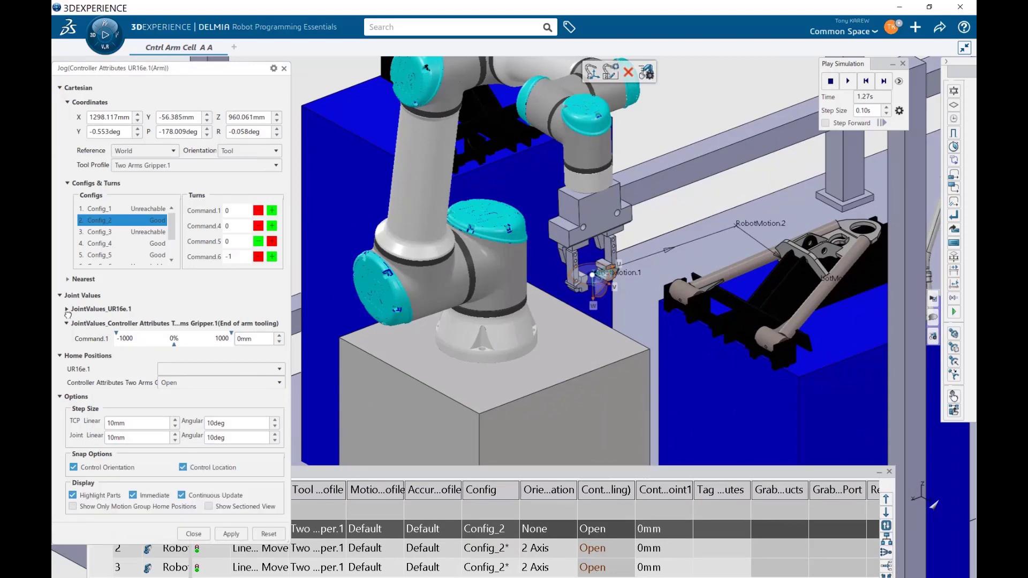
pyautogui.click(67, 309)
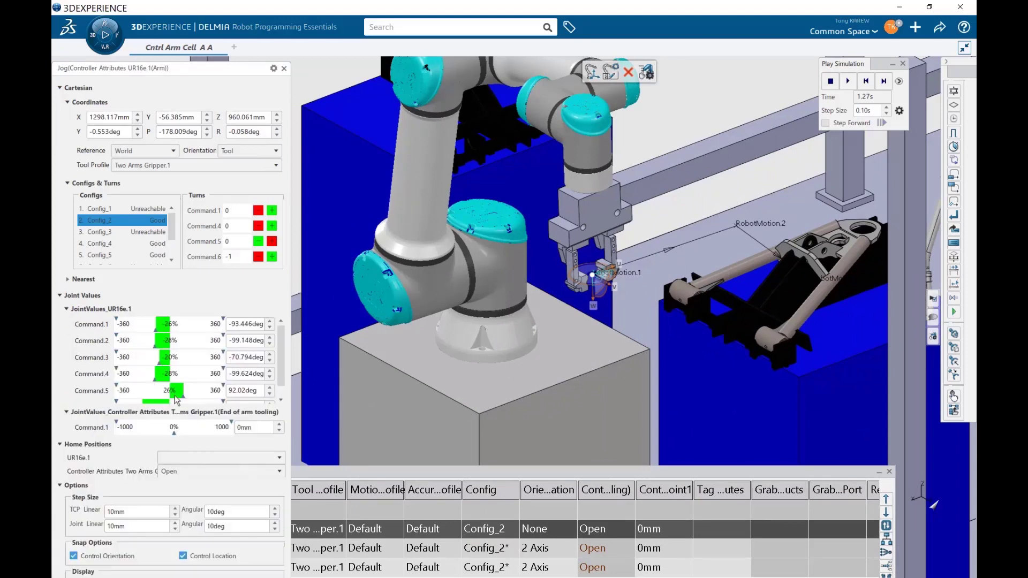
pyautogui.moveTo(185, 398); pyautogui.dragTo(180, 398)
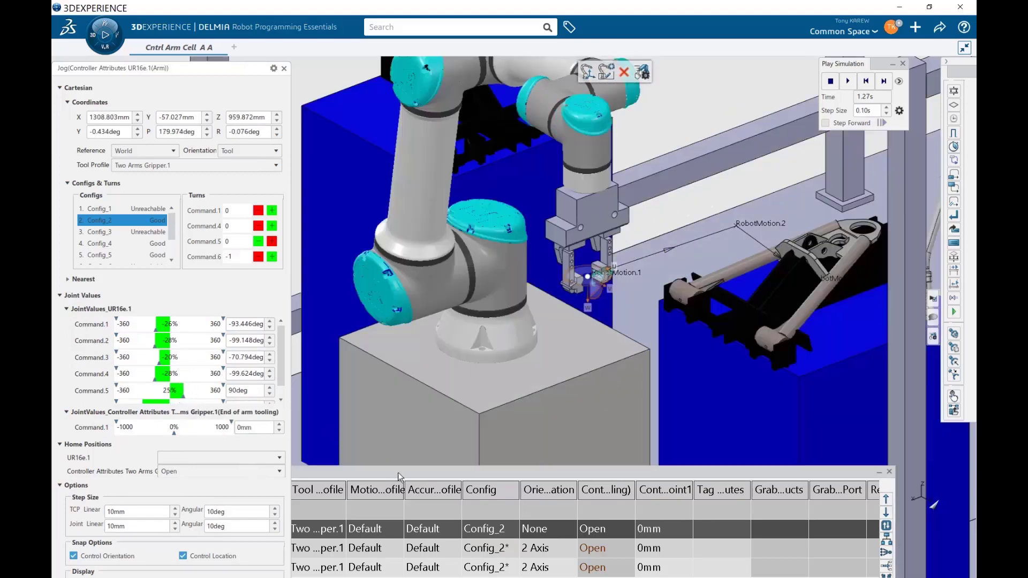
# Step through the second and third robot motions in the Teach table
pyautogui.click(399, 474)
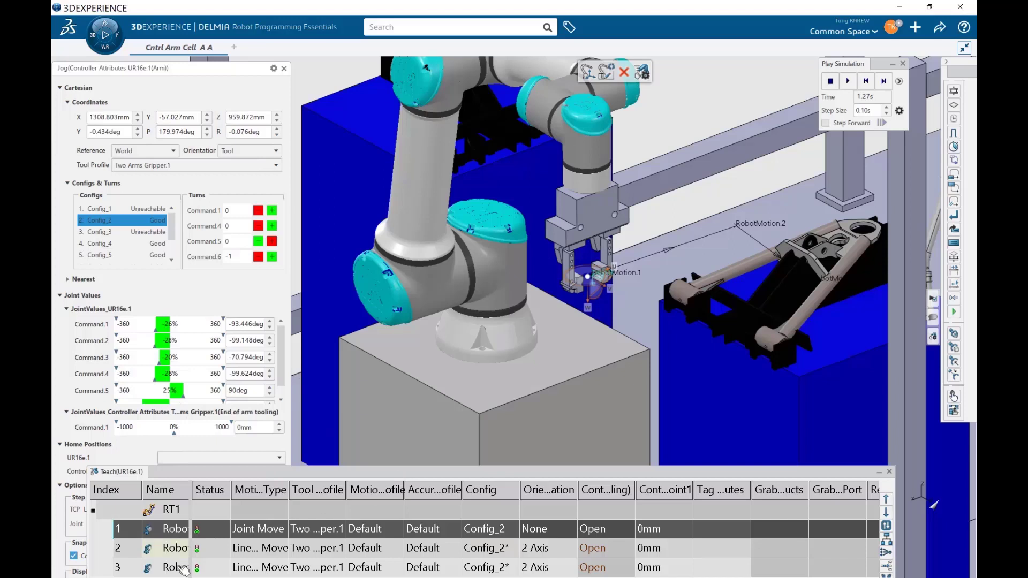
pyautogui.press('Down')
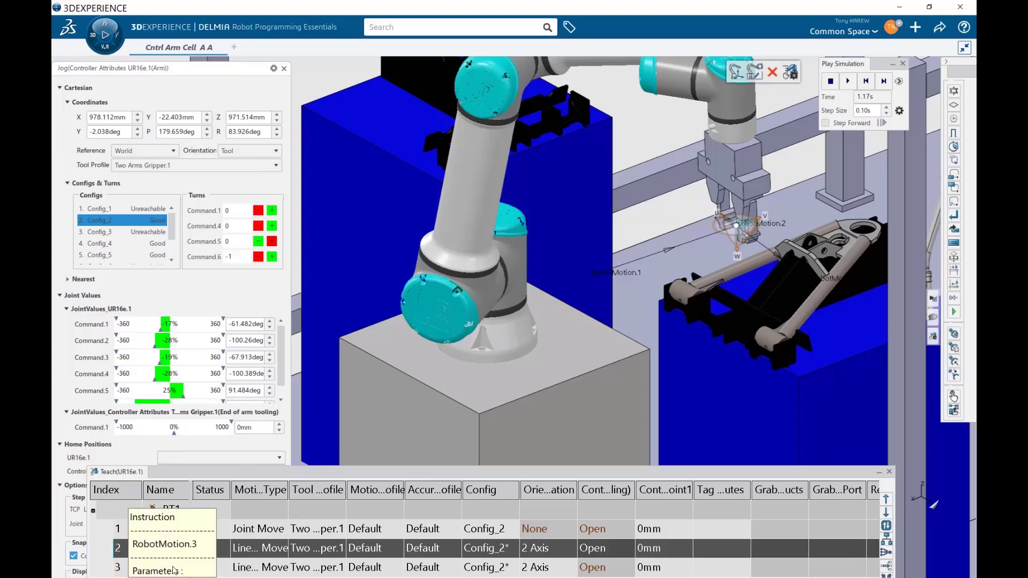
pyautogui.click(170, 567)
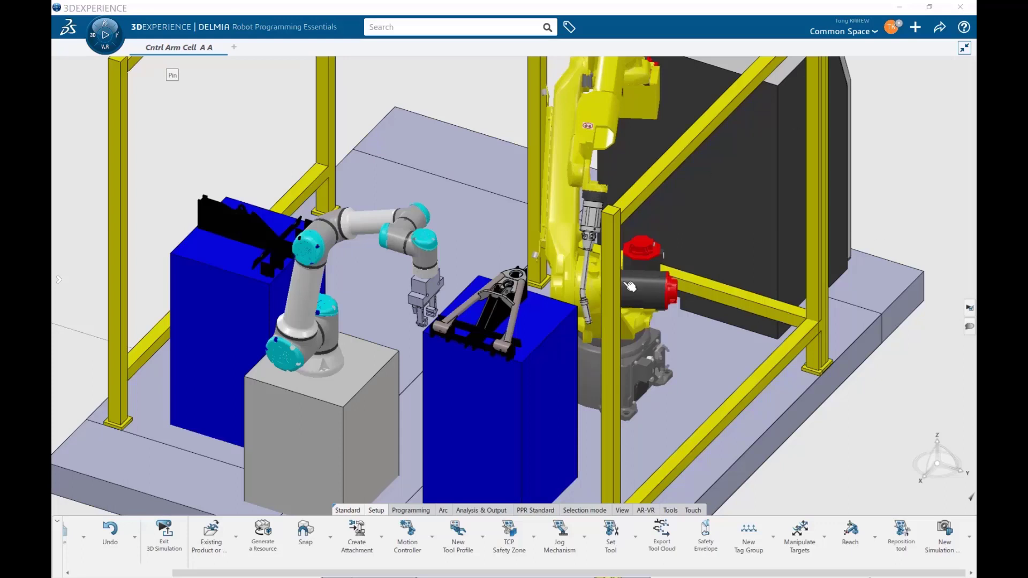
pyautogui.scroll(5, 515, 309)
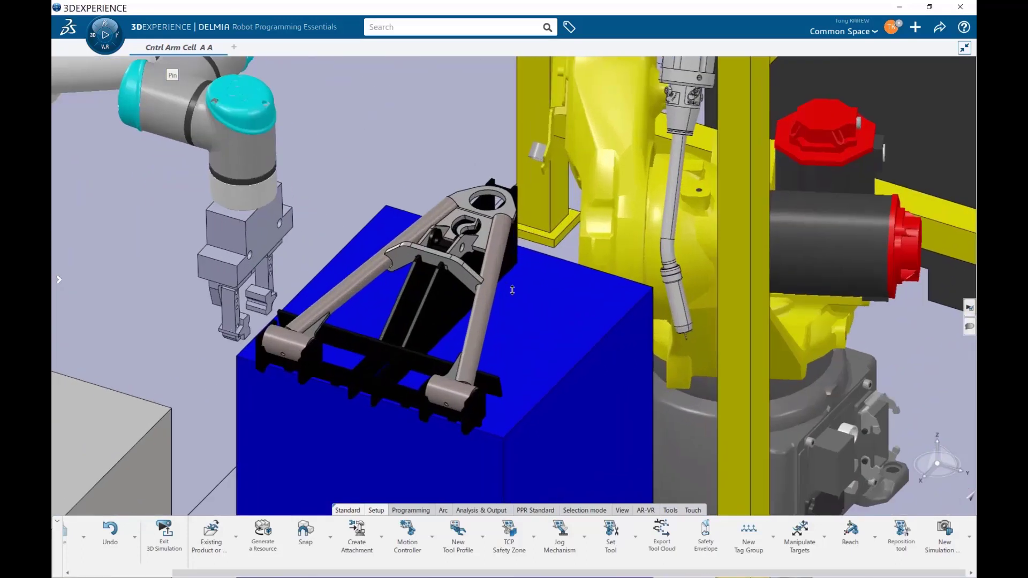
pyautogui.scroll(3, 485, 297)
pyautogui.scroll(-5, 485, 297)
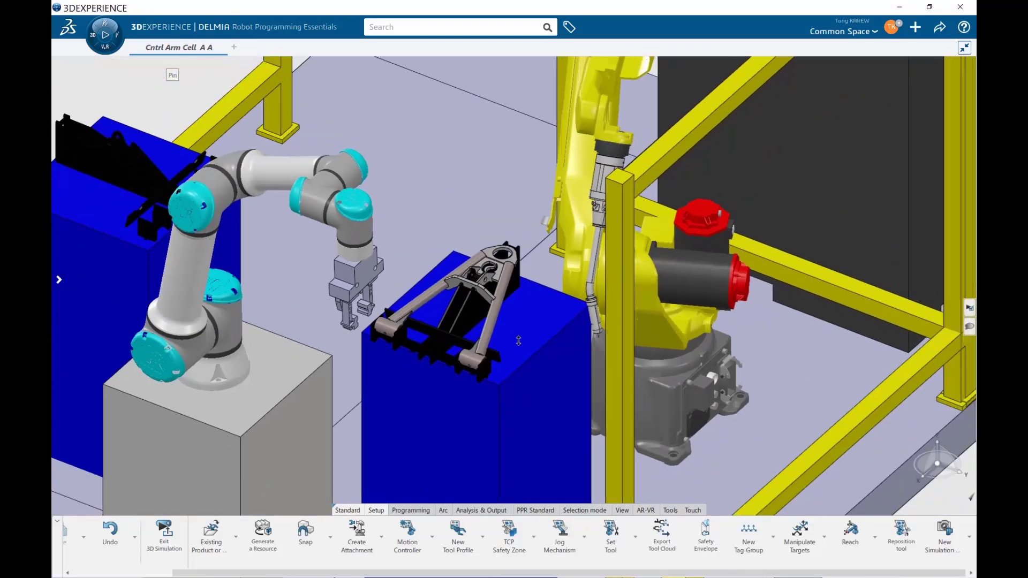
pyautogui.scroll(6, 526, 263)
# Orbit onto the control-arm fixture and bring up the Arc welding tools
pyautogui.moveTo(526, 263); pyautogui.dragTo(636, 423, button='middle')
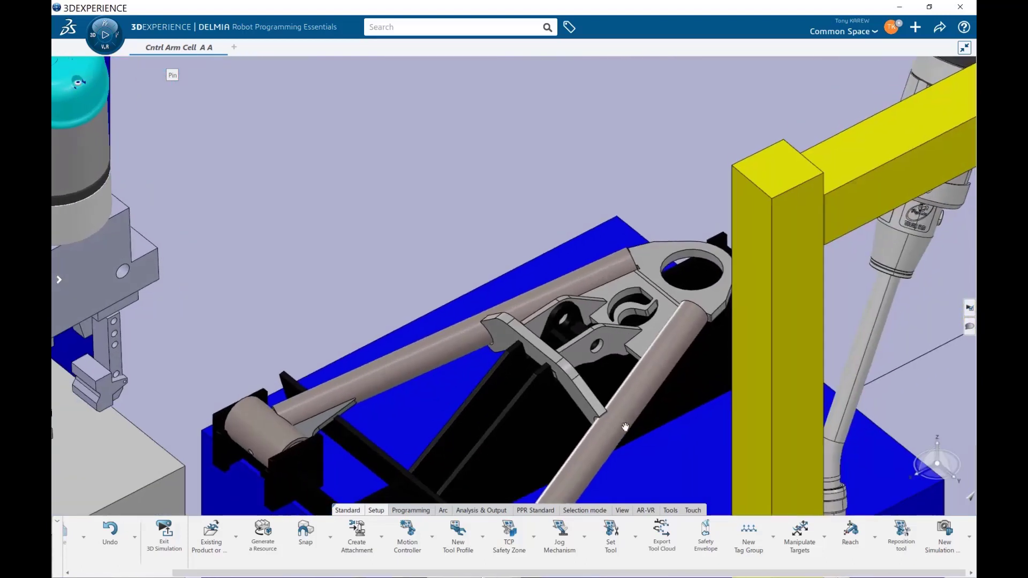
pyautogui.scroll(3, 637, 423)
pyautogui.scroll(2, 579, 425)
pyautogui.scroll(-4, 522, 431)
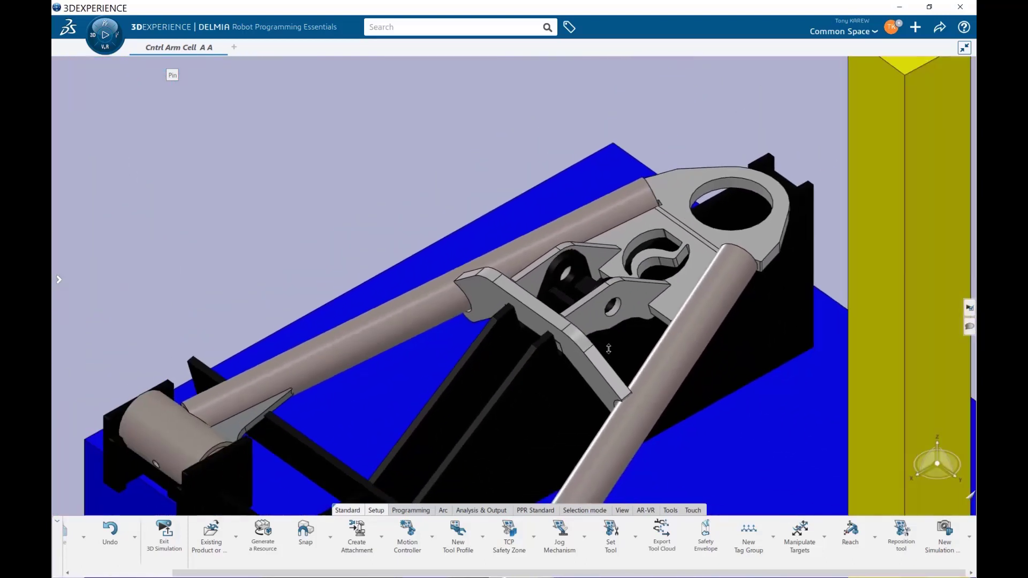
pyautogui.click(443, 511)
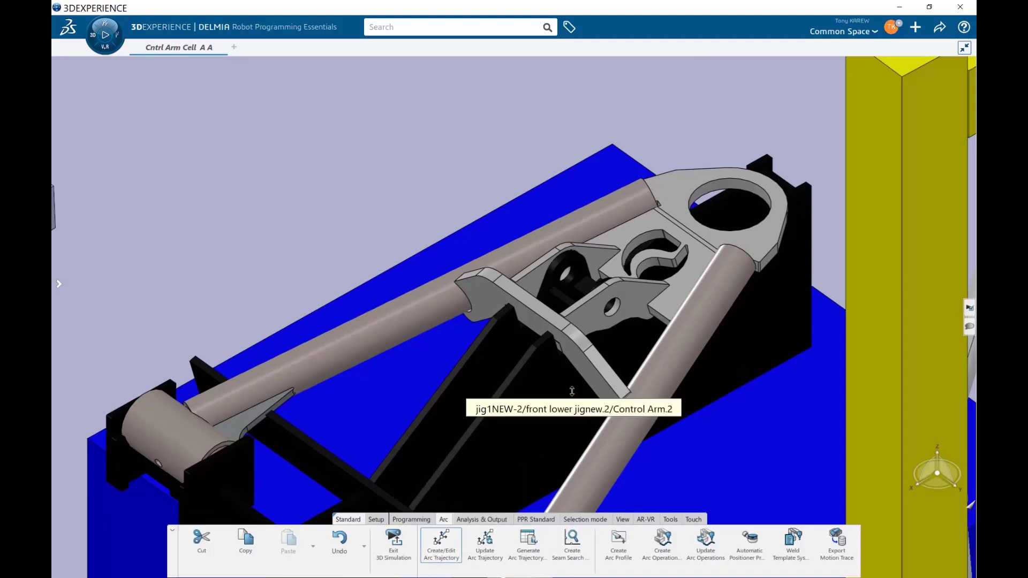
pyautogui.scroll(-2, 482, 390)
pyautogui.scroll(-2, 466, 390)
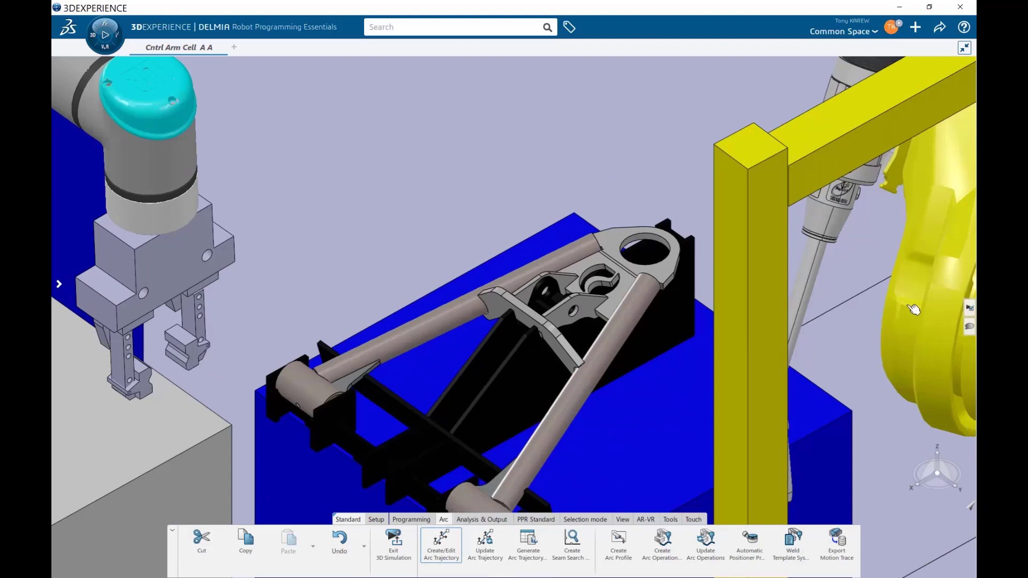
pyautogui.scroll(1, 635, 377)
pyautogui.scroll(2, 610, 387)
# Try the trajectory methods and keep Surfaces Intersection as the creation mode
pyautogui.moveTo(607, 389); pyautogui.dragTo(652, 394, button='middle')
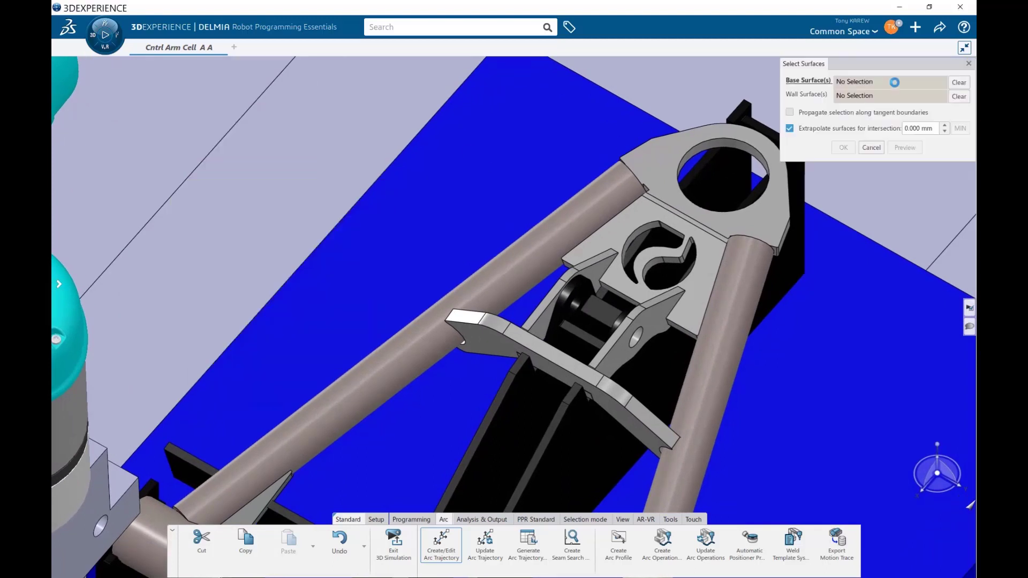
pyautogui.click(967, 63)
pyautogui.click(303, 153)
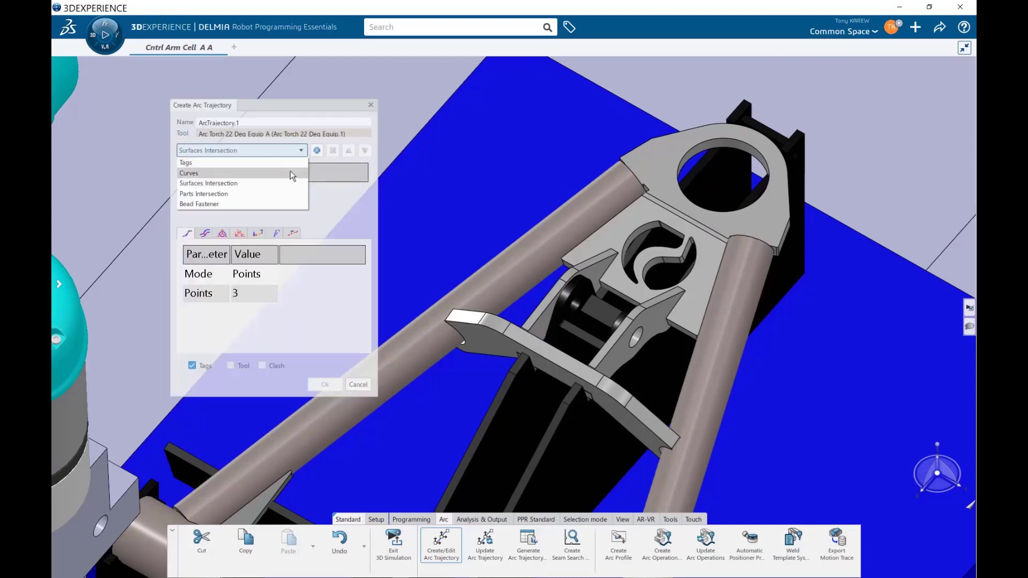
pyautogui.click(291, 182)
pyautogui.click(301, 150)
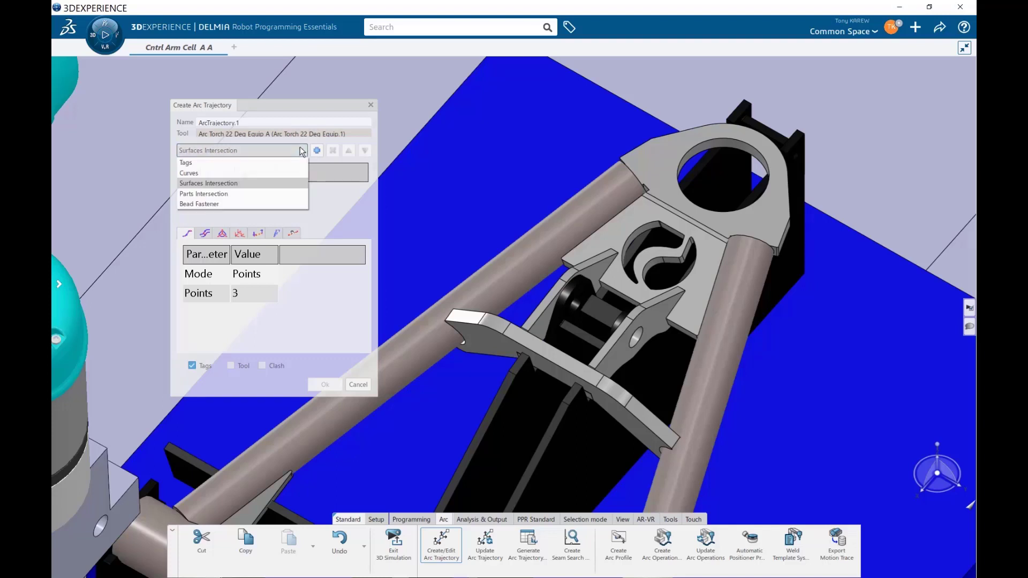
pyautogui.click(293, 194)
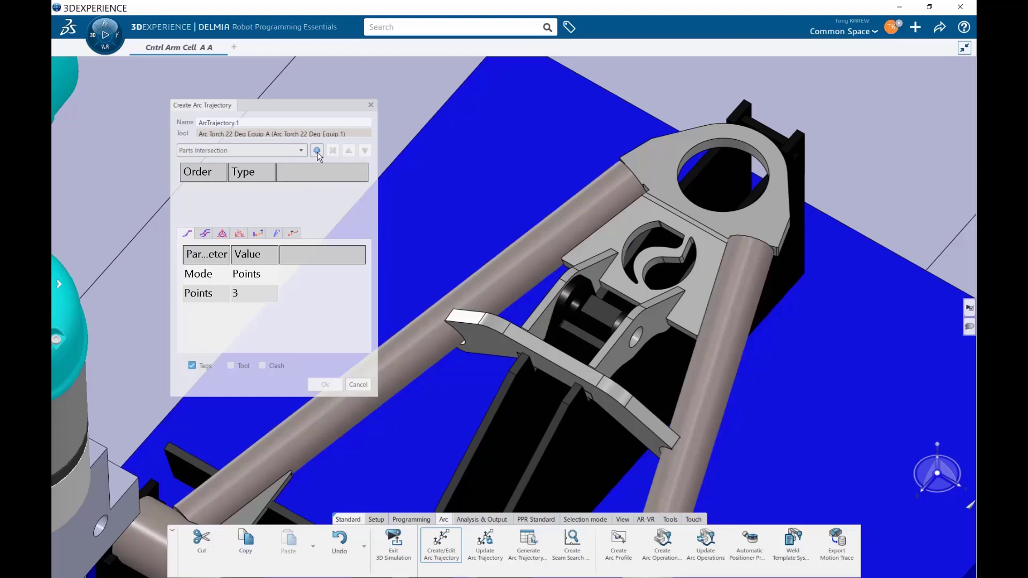
pyautogui.click(301, 153)
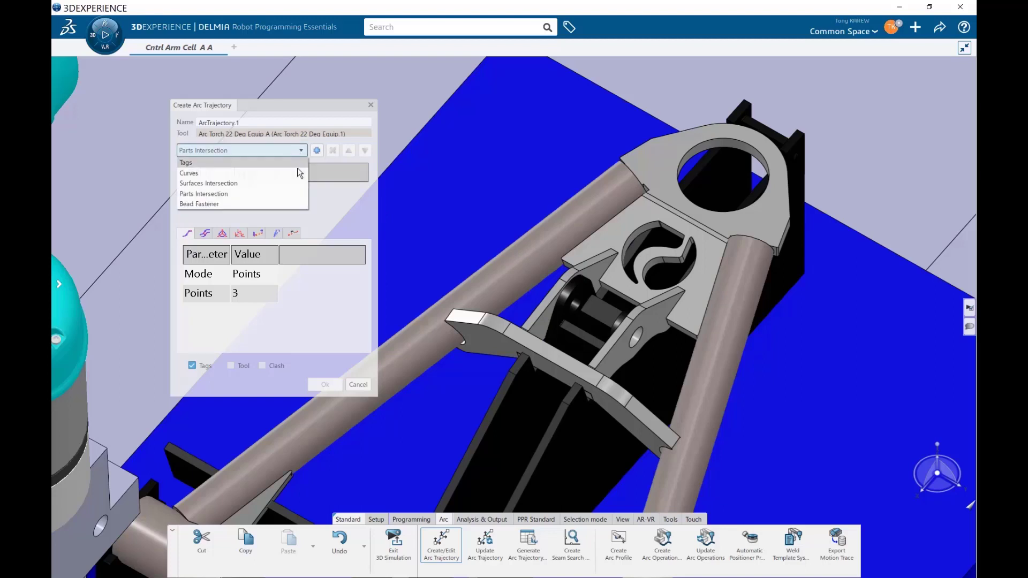
pyautogui.click(301, 187)
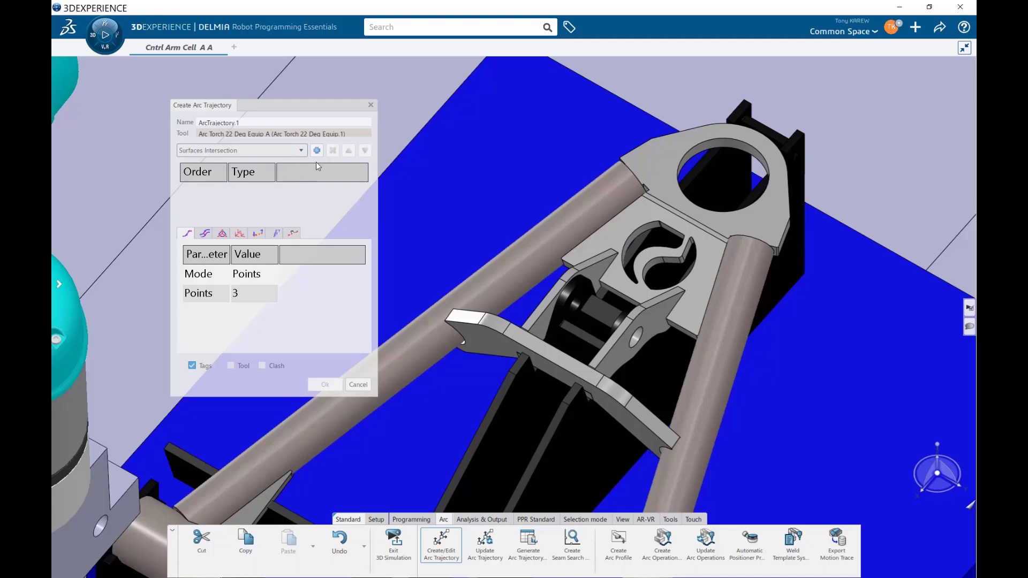
pyautogui.click(302, 152)
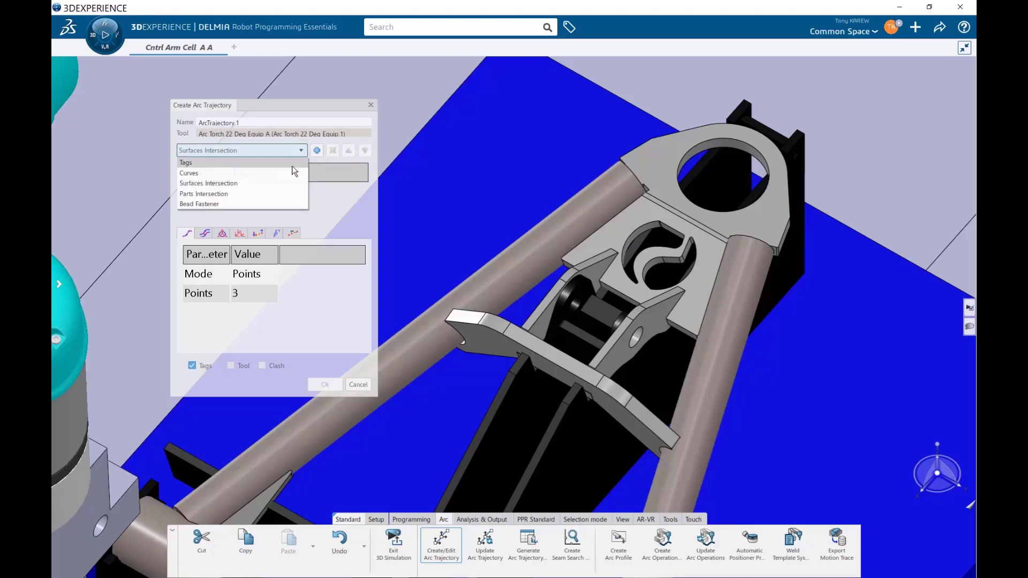
pyautogui.click(295, 183)
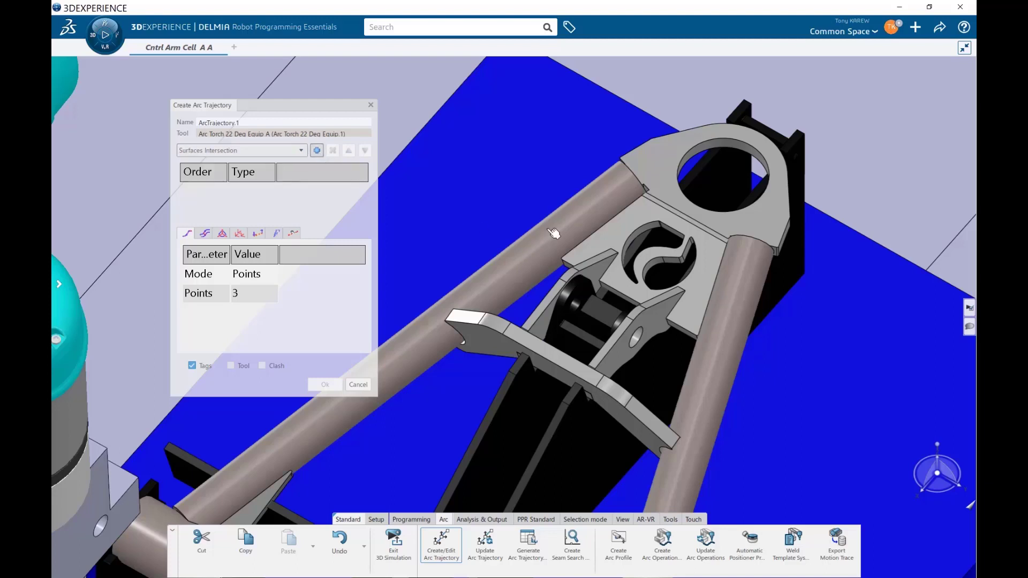
# Pick the plate face as base surface and the left tube as wall surface
pyautogui.click(617, 236)
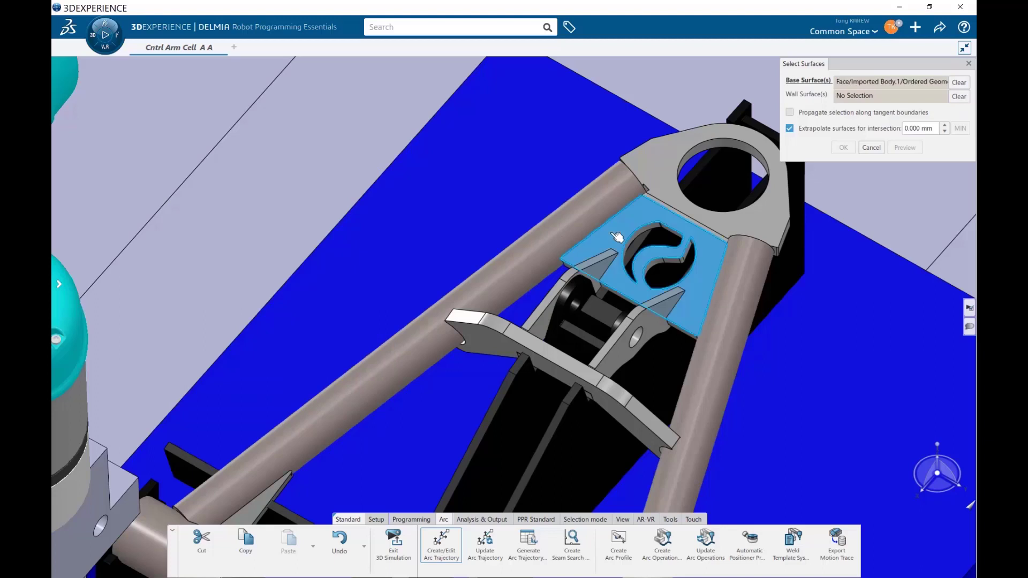
pyautogui.click(880, 97)
pyautogui.click(597, 220)
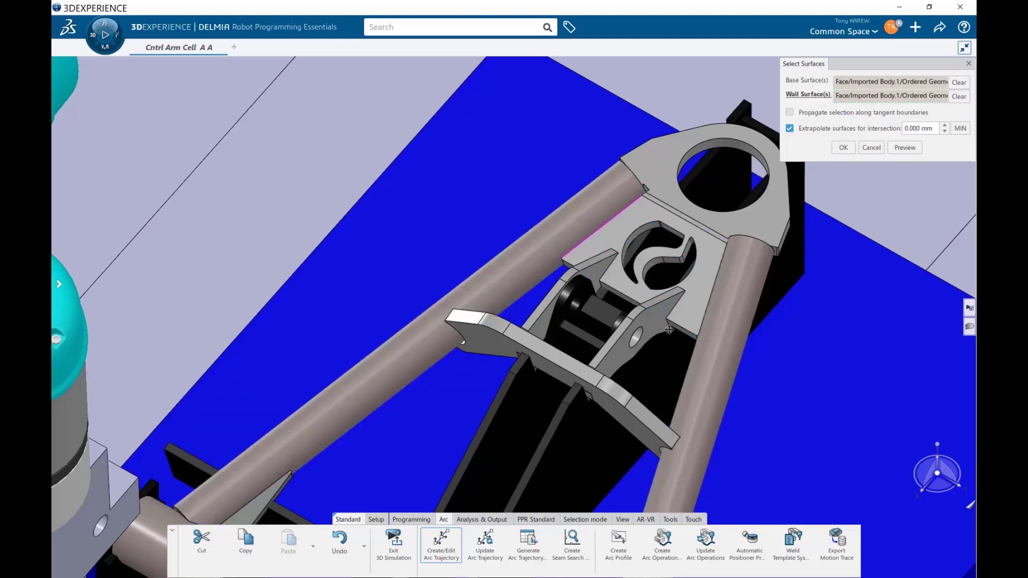
pyautogui.scroll(5, 643, 309)
pyautogui.scroll(-2, 635, 309)
pyautogui.scroll(-2, 635, 309)
pyautogui.scroll(-2, 635, 309)
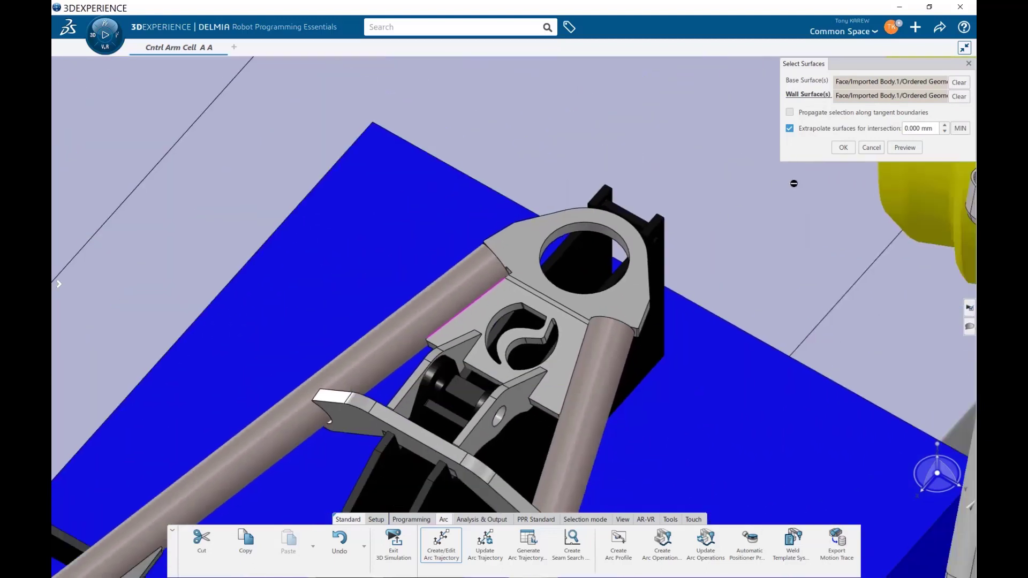
# Confirm the surfaces, set the trajectory to 5 points and display the torch on it
pyautogui.click(843, 150)
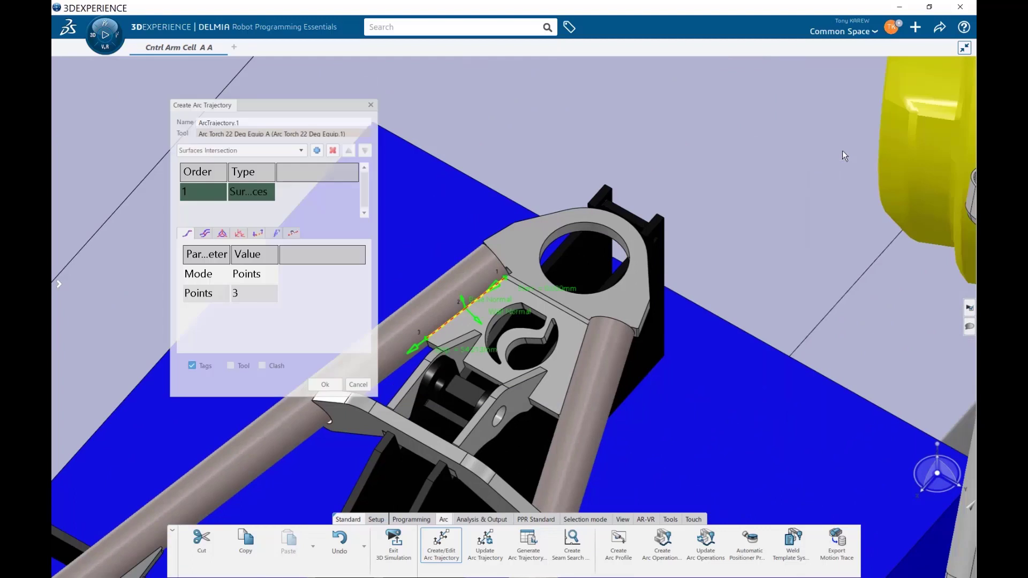
pyautogui.doubleClick(256, 295)
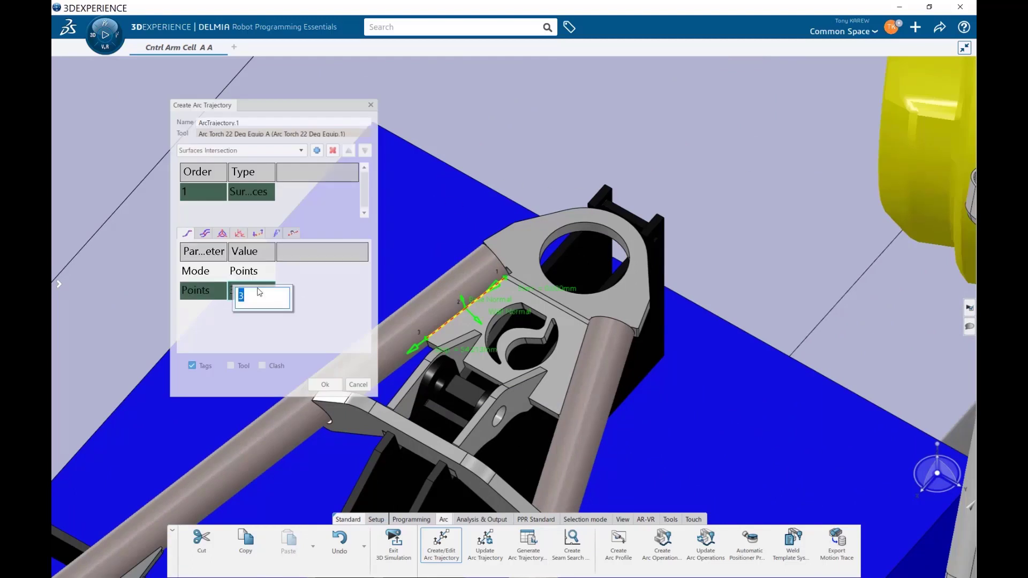
pyautogui.write('5')
pyautogui.press('Return')
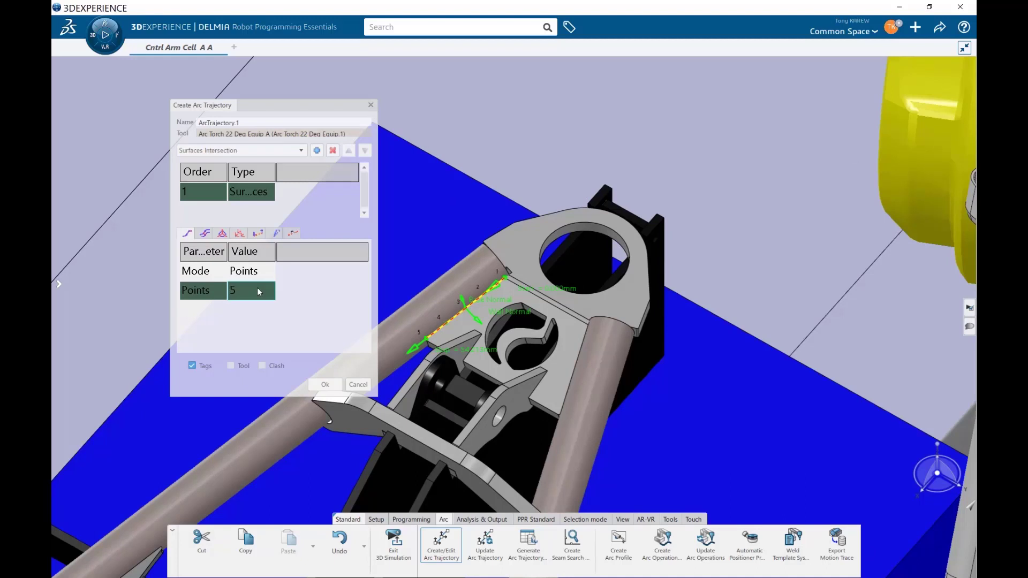
pyautogui.click(232, 367)
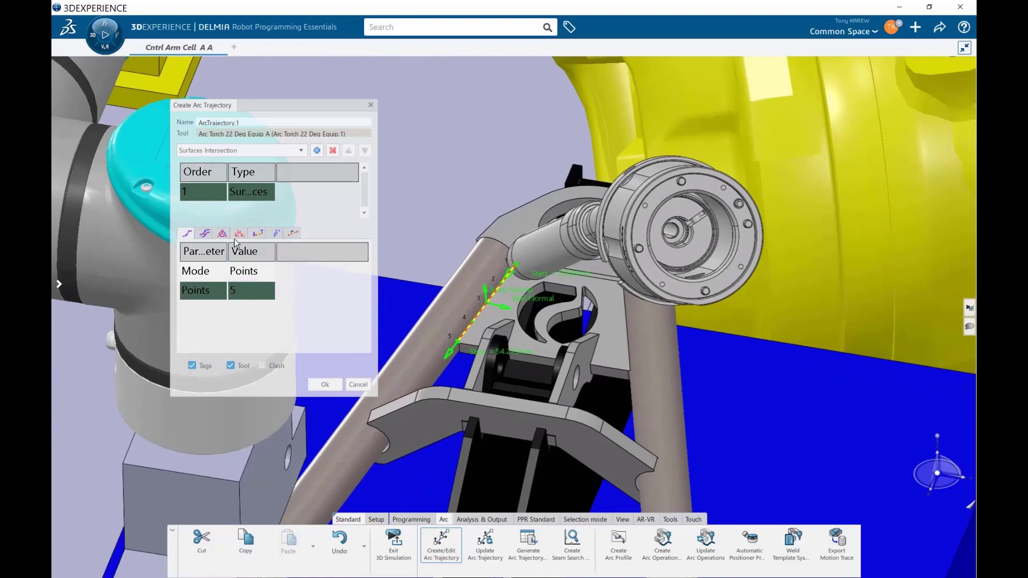
# Drag the torch roll, base and rake handles, then enter a 20 degree rake angle
pyautogui.click(222, 233)
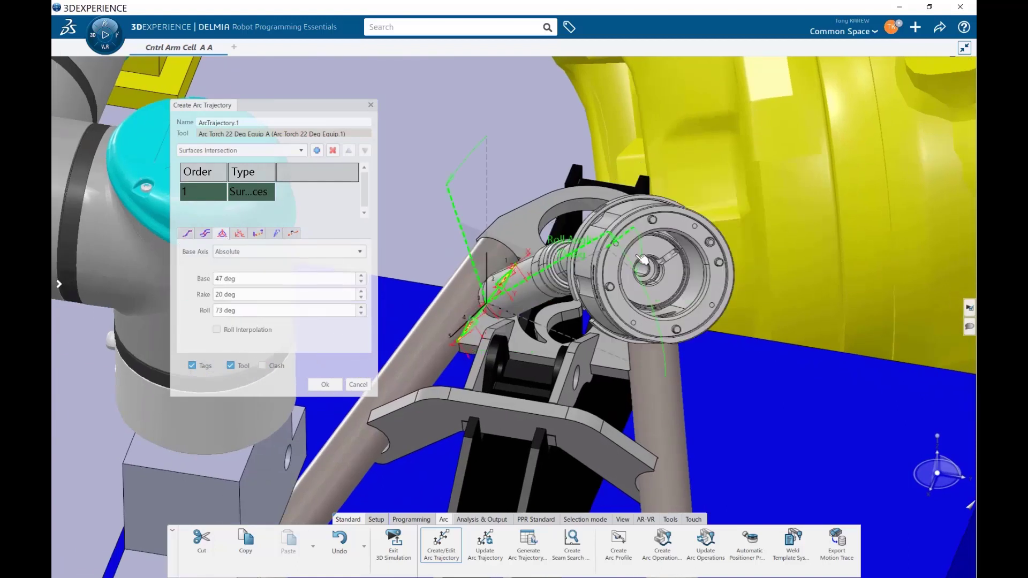
pyautogui.moveTo(634, 234)
pyautogui.mouseDown()
pyautogui.moveTo(627, 299)
pyautogui.moveTo(729, 311)
pyautogui.mouseUp()
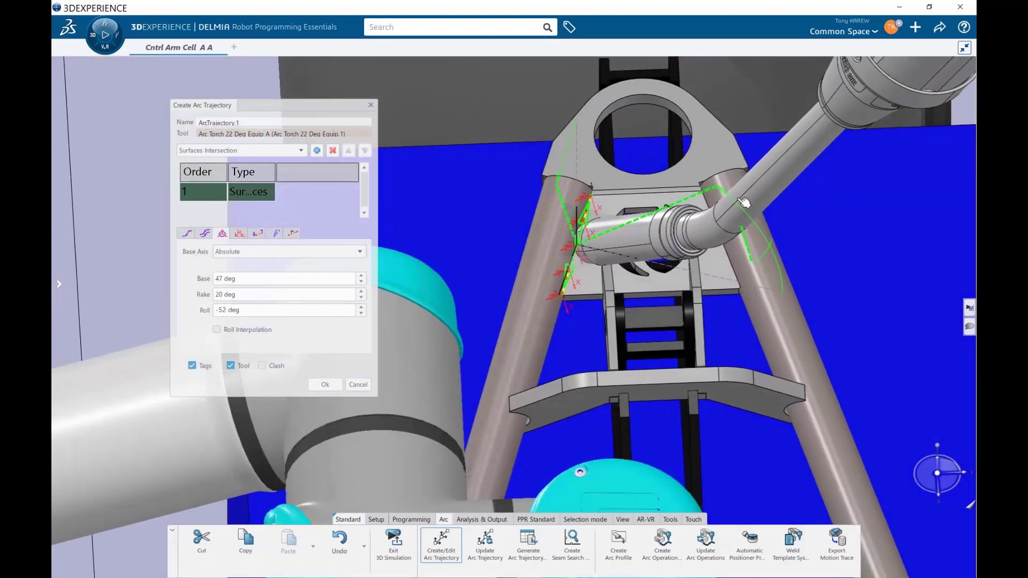
pyautogui.moveTo(709, 192)
pyautogui.mouseDown()
pyautogui.moveTo(668, 201)
pyautogui.moveTo(642, 228)
pyautogui.mouseUp()
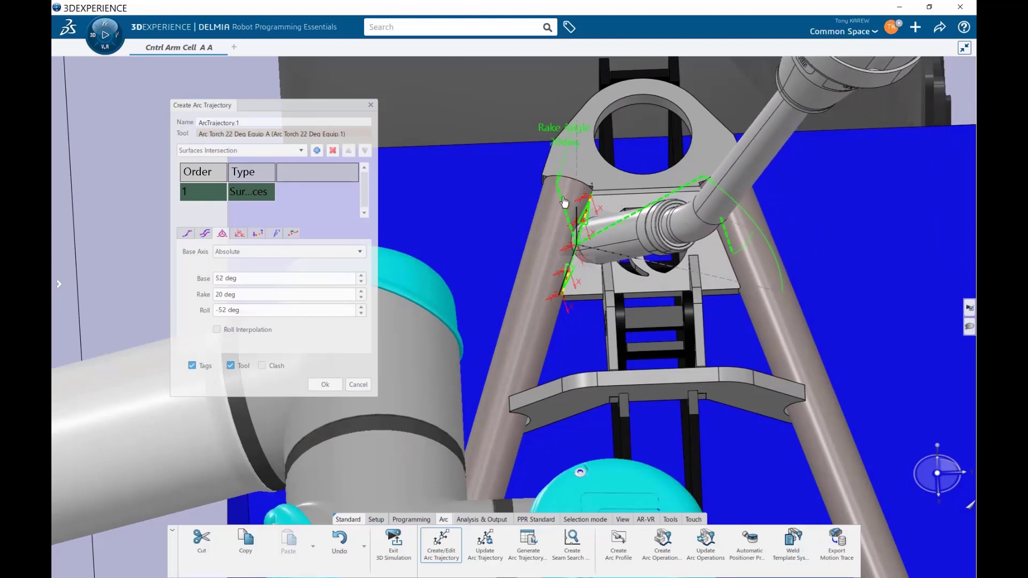
pyautogui.moveTo(565, 205)
pyautogui.mouseDown()
pyautogui.moveTo(577, 198)
pyautogui.moveTo(575, 211)
pyautogui.mouseUp()
pyautogui.tripleClick(283, 295)
pyautogui.press('Return')
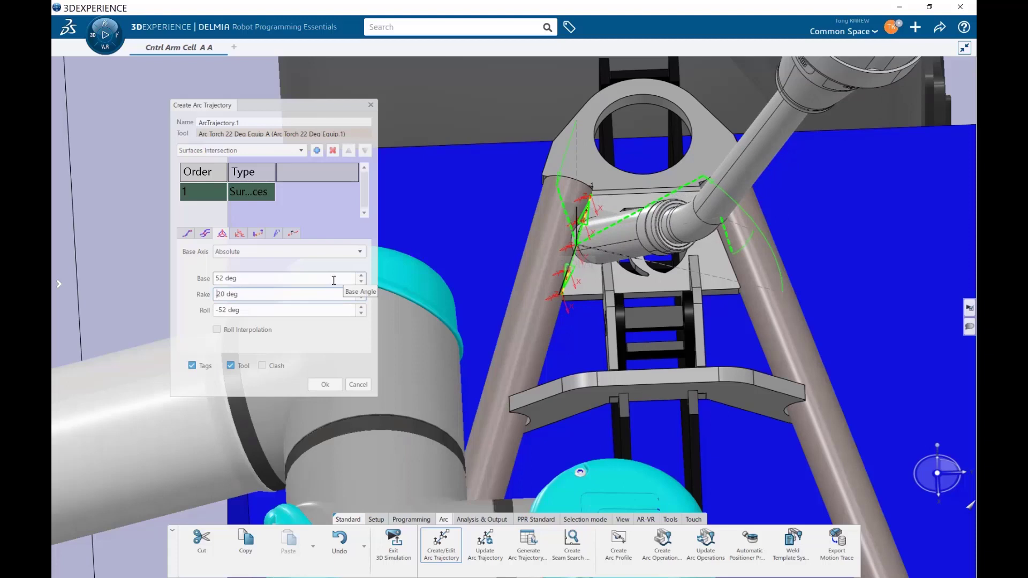
# Swing the torch base angle to near 52 degrees around the weld point and confirm the trajectory
pyautogui.moveTo(585, 298)
pyautogui.mouseDown(button='middle')
pyautogui.moveTo(867, 316)
pyautogui.moveTo(459, 429)
pyautogui.mouseUp(button='middle')
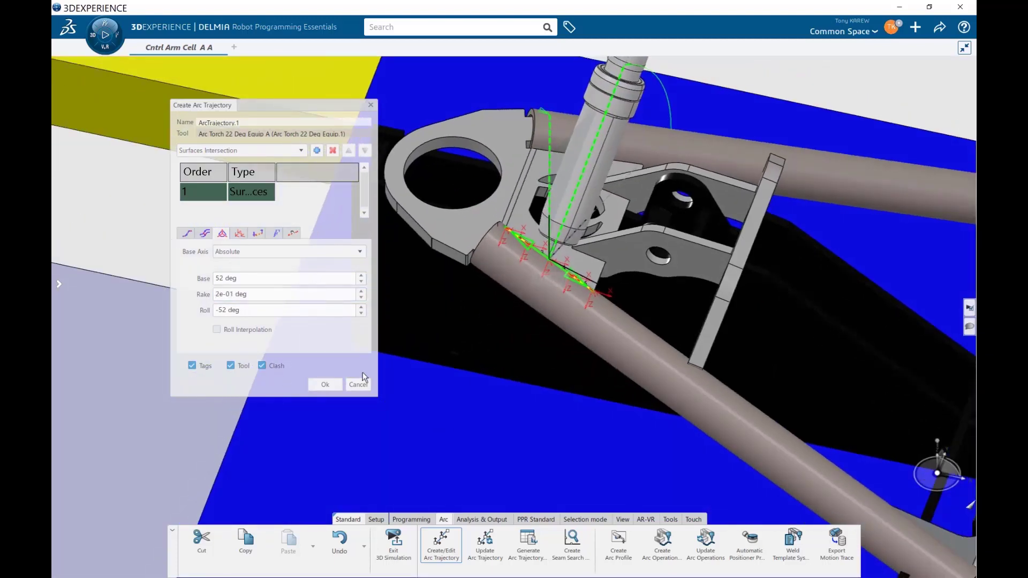
pyautogui.moveTo(610, 210); pyautogui.dragTo(675, 198, button='middle')
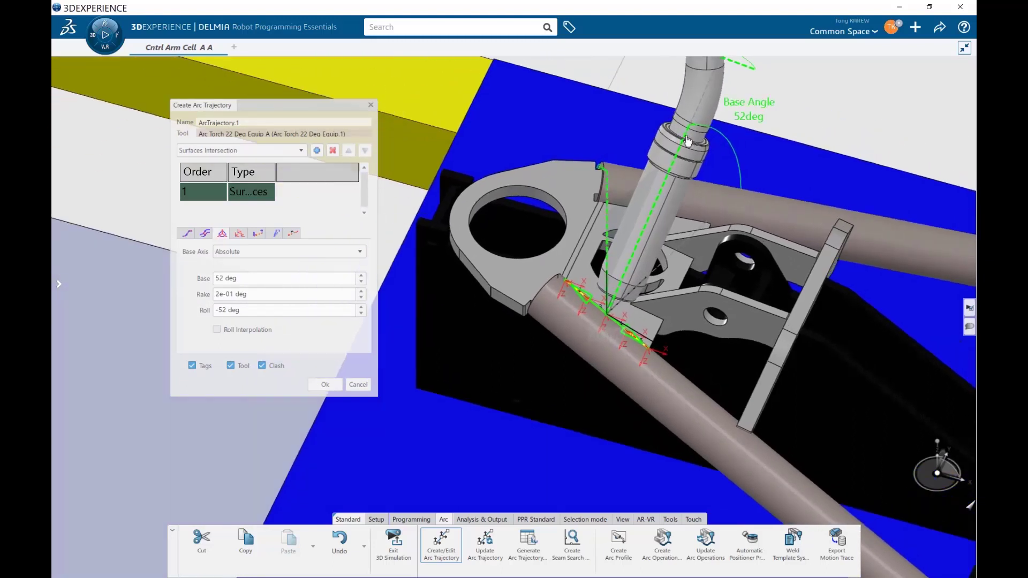
pyautogui.moveTo(688, 142); pyautogui.dragTo(714, 199)
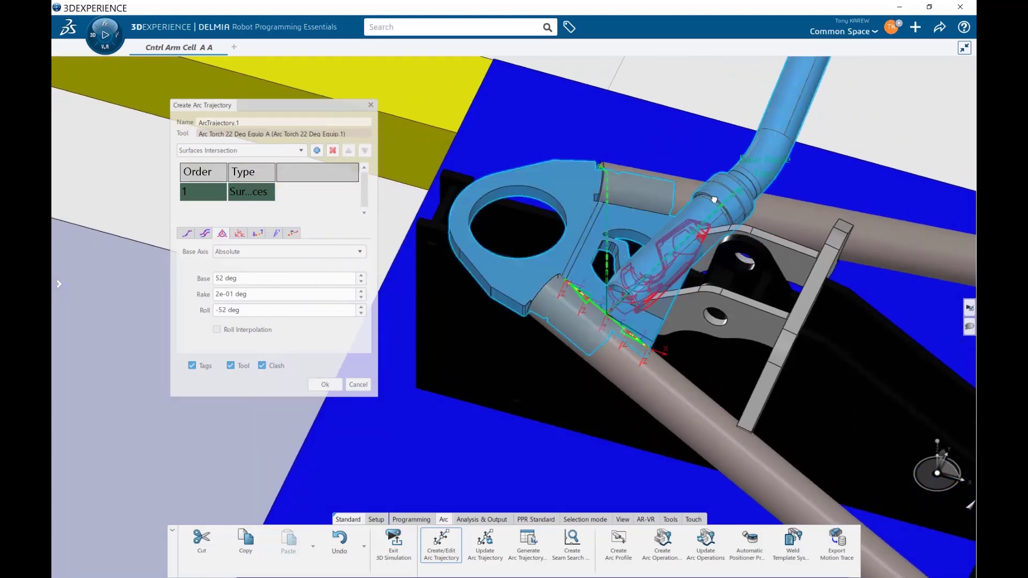
pyautogui.moveTo(714, 199); pyautogui.dragTo(666, 183)
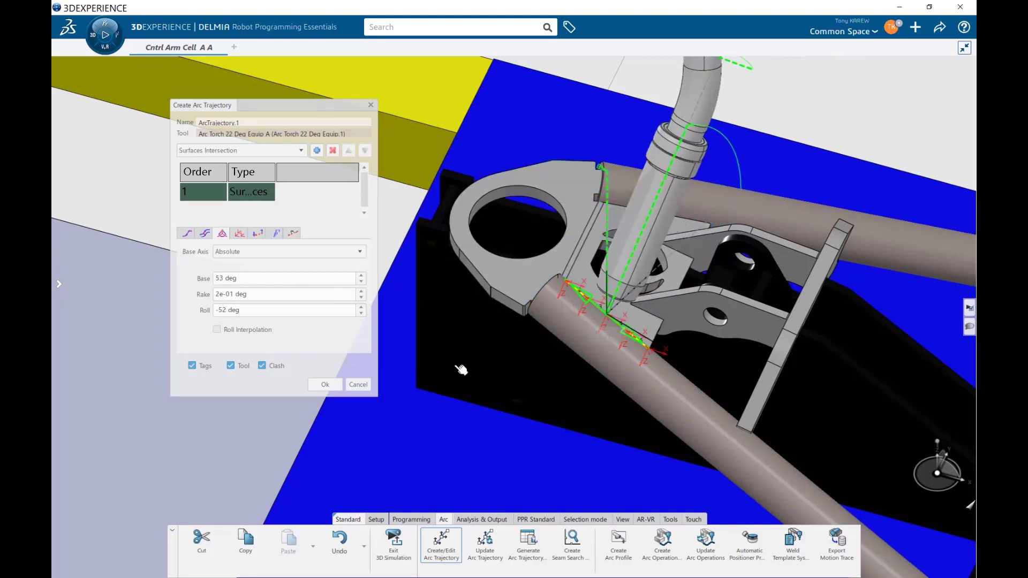
pyautogui.click(324, 386)
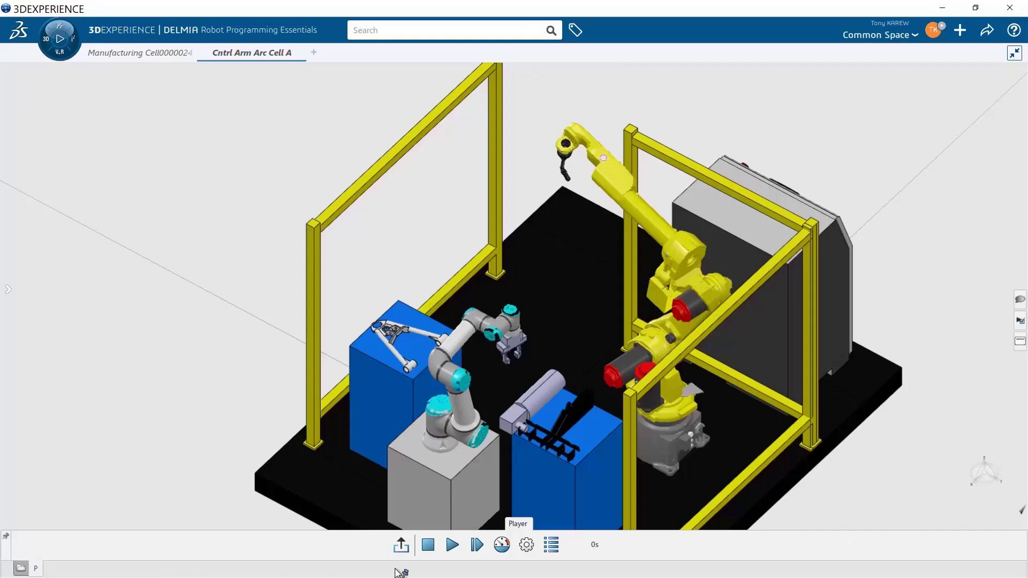
# Play the cell simulation and orbit around the fixture to watch the weld
pyautogui.click(452, 544)
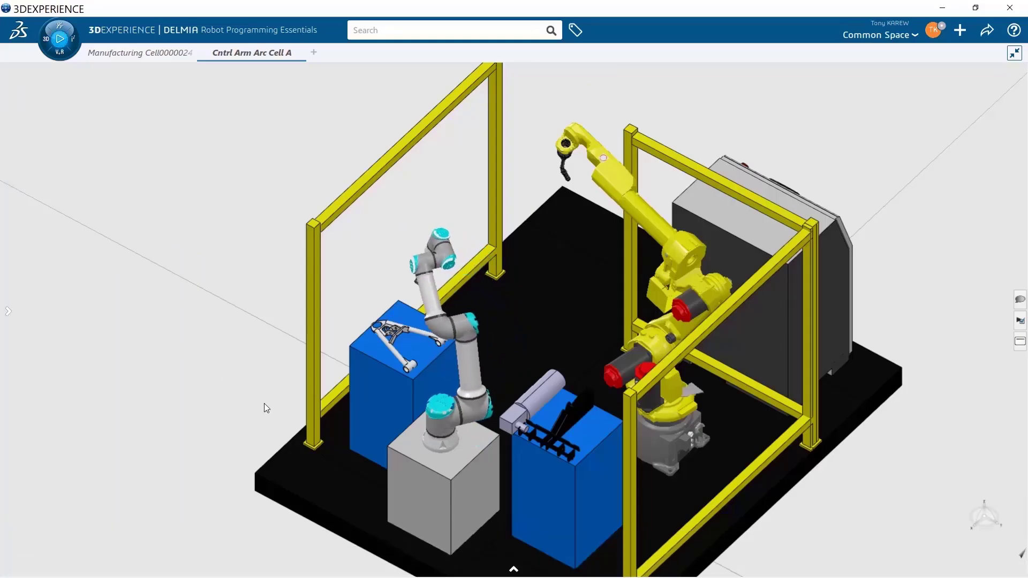
pyautogui.moveTo(269, 410)
pyautogui.mouseDown(button='middle')
pyautogui.moveTo(148, 354)
pyautogui.moveTo(527, 321)
pyautogui.moveTo(627, 328)
pyautogui.moveTo(534, 340)
pyautogui.mouseUp(button='middle')
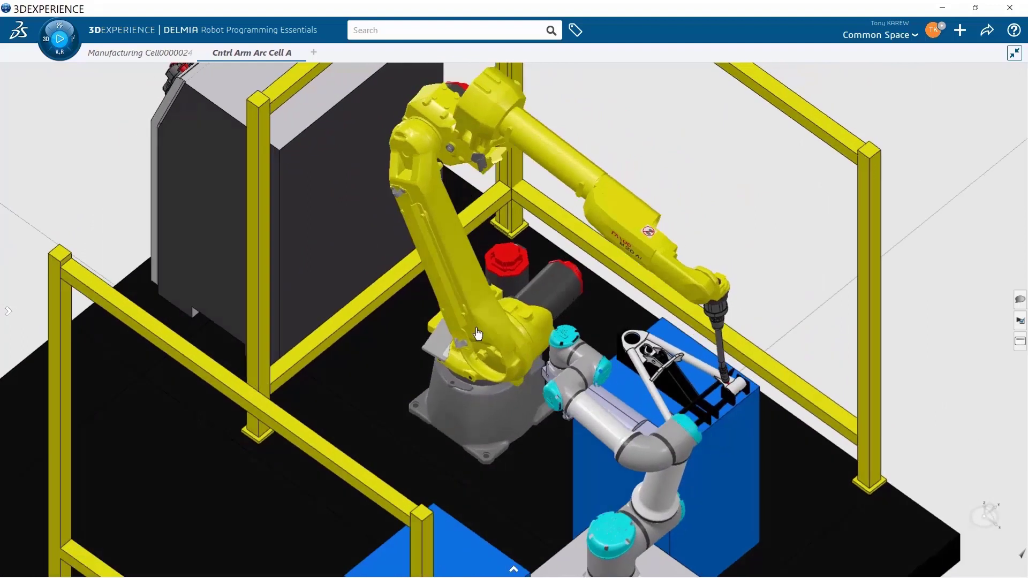
pyautogui.moveTo(533, 341)
pyautogui.mouseDown(button='middle')
pyautogui.moveTo(305, 286)
pyautogui.moveTo(437, 361)
pyautogui.mouseUp(button='middle')
pyautogui.scroll(1, 520, 384)
pyautogui.scroll(2, 523, 363)
pyautogui.scroll(3, 523, 364)
pyautogui.scroll(1, 516, 281)
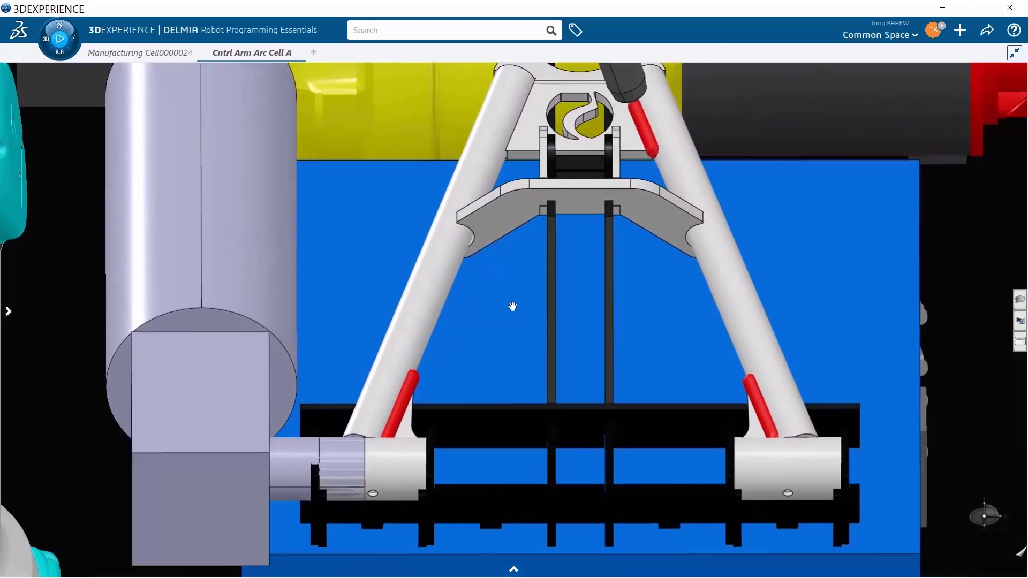
pyautogui.moveTo(512, 311)
pyautogui.mouseDown(button='middle')
pyautogui.moveTo(454, 345)
pyautogui.moveTo(375, 341)
pyautogui.moveTo(387, 511)
pyautogui.mouseUp(button='middle')
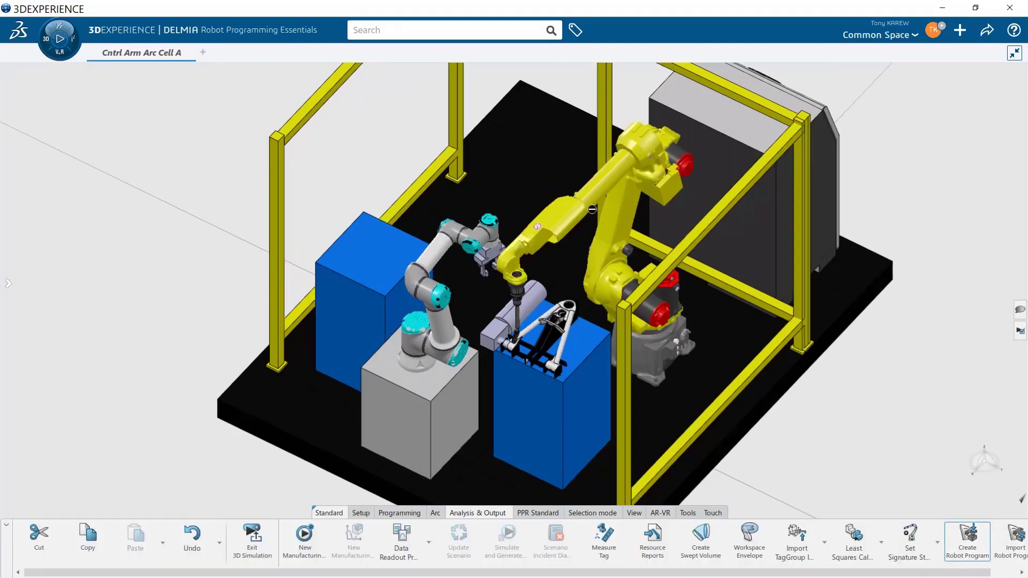
# Create a FANUC R-30iB robot program with the WeldSIM1 task selected for download
pyautogui.click(617, 226)
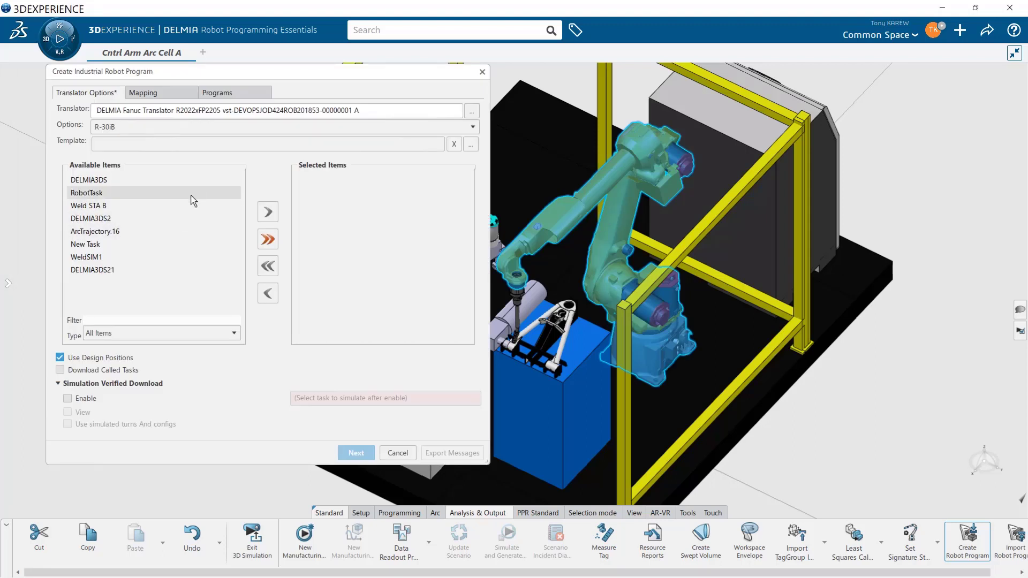
pyautogui.click(186, 258)
pyautogui.click(267, 211)
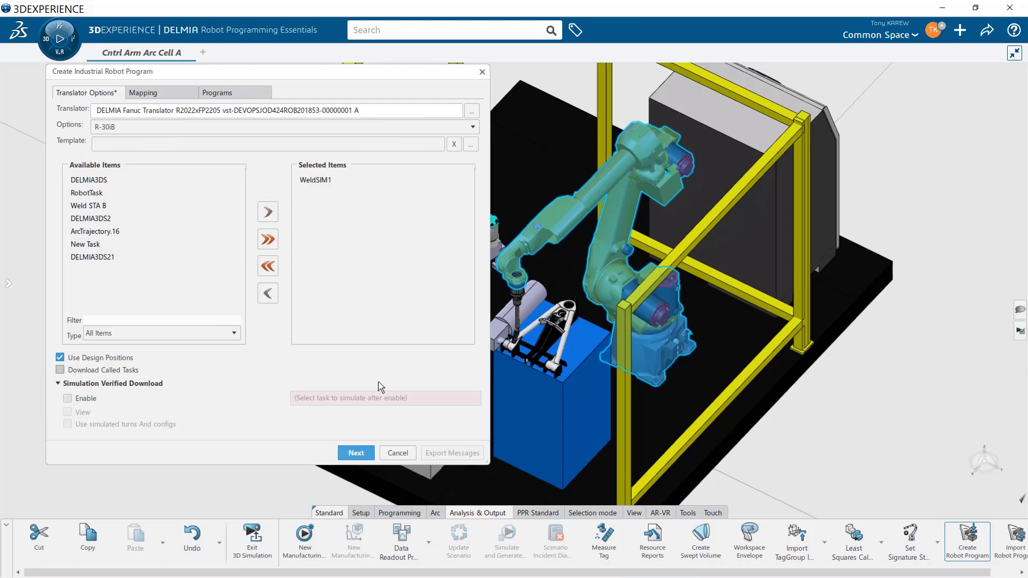
pyautogui.click(360, 454)
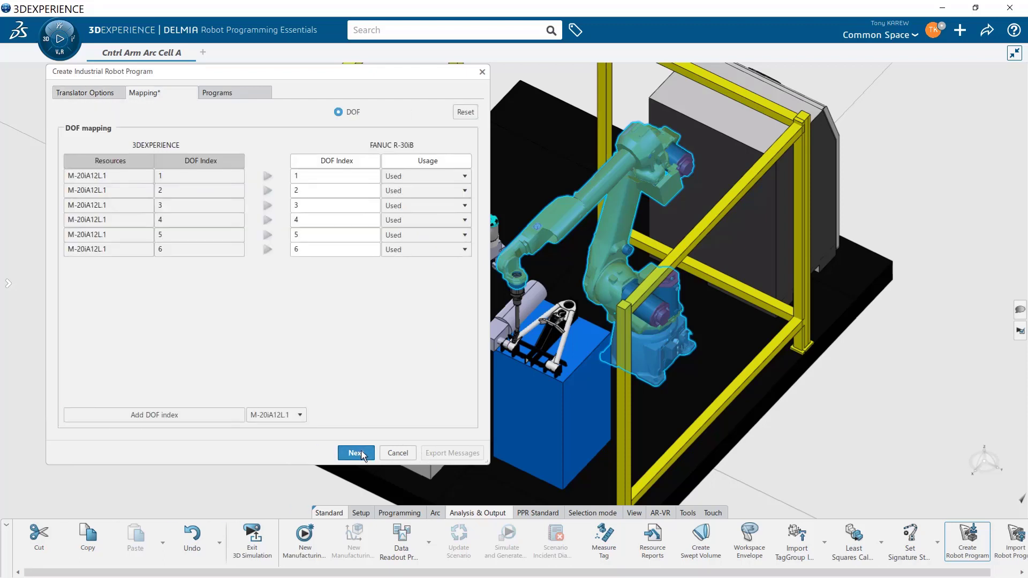
# Generate WeldSIM1.LS, review the SYSVAROUTPUT.LS file, and close the program window
pyautogui.click(361, 455)
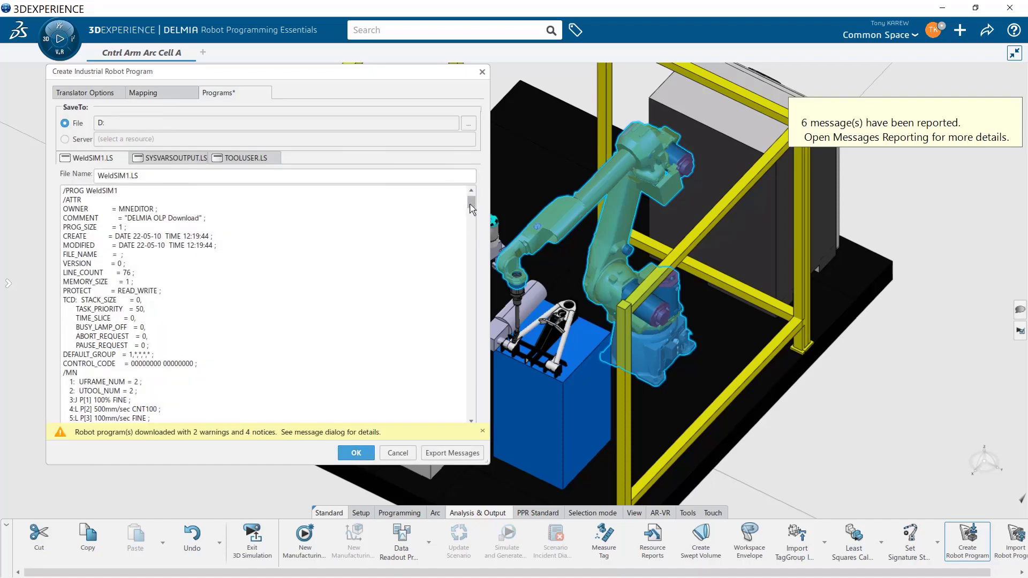
pyautogui.moveTo(471, 202)
pyautogui.mouseDown()
pyautogui.moveTo(484, 262)
pyautogui.moveTo(473, 194)
pyautogui.mouseUp()
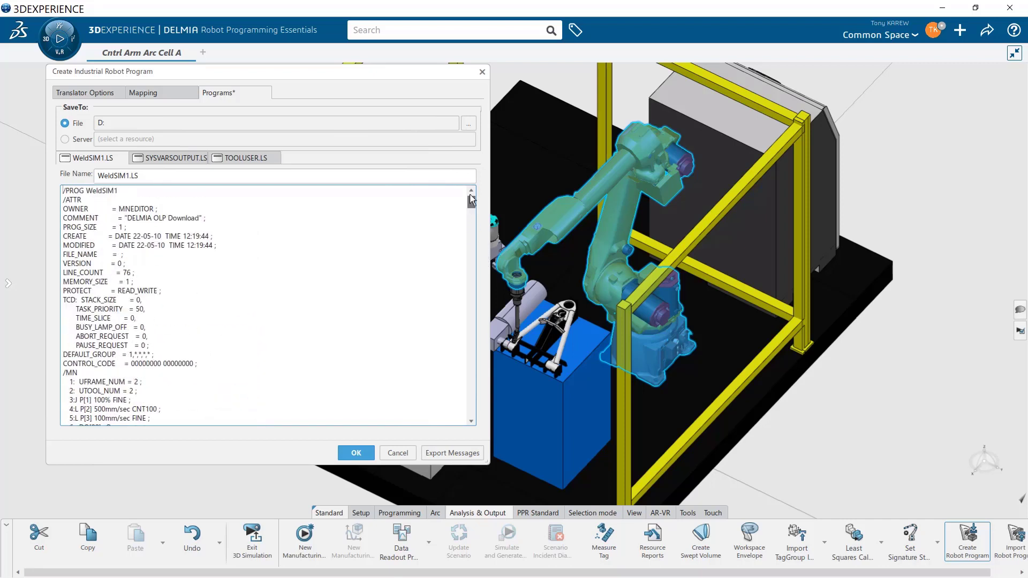
pyautogui.click(181, 158)
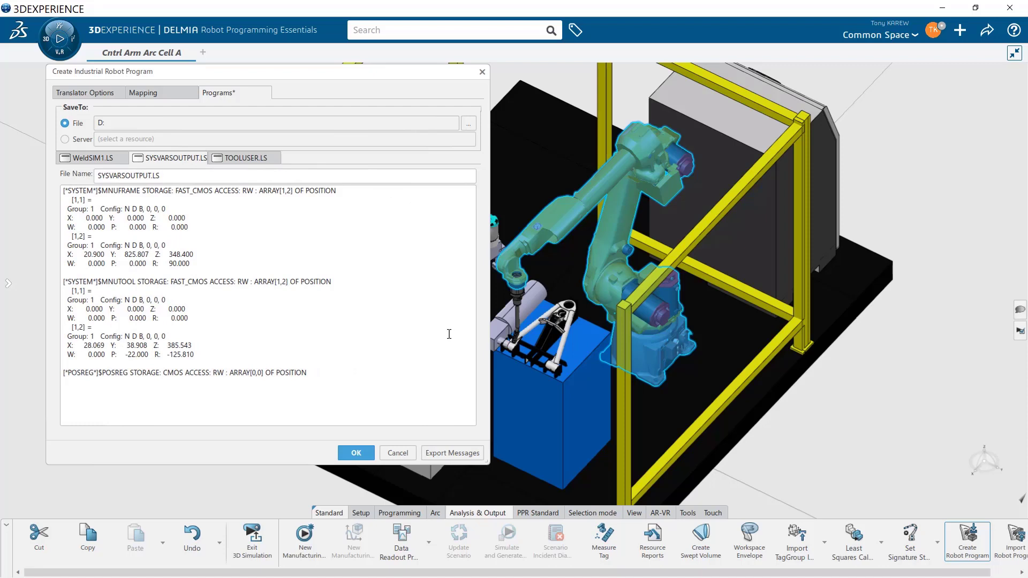
pyautogui.click(397, 453)
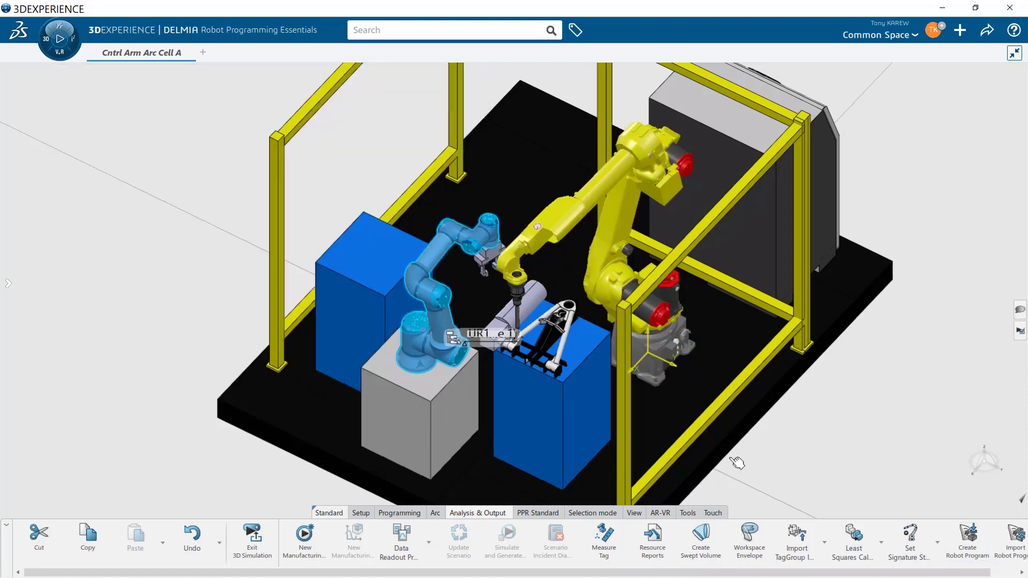
# Generate the UR cobot's Load_for_Weld_STA_B.urp program and view its URP code
pyautogui.click(965, 544)
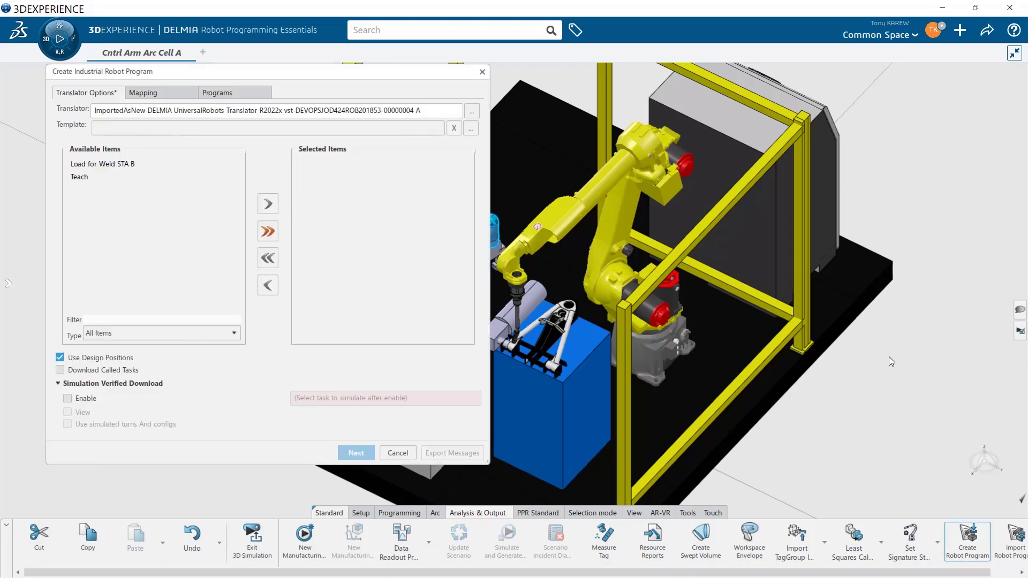
pyautogui.click(100, 164)
pyautogui.click(268, 204)
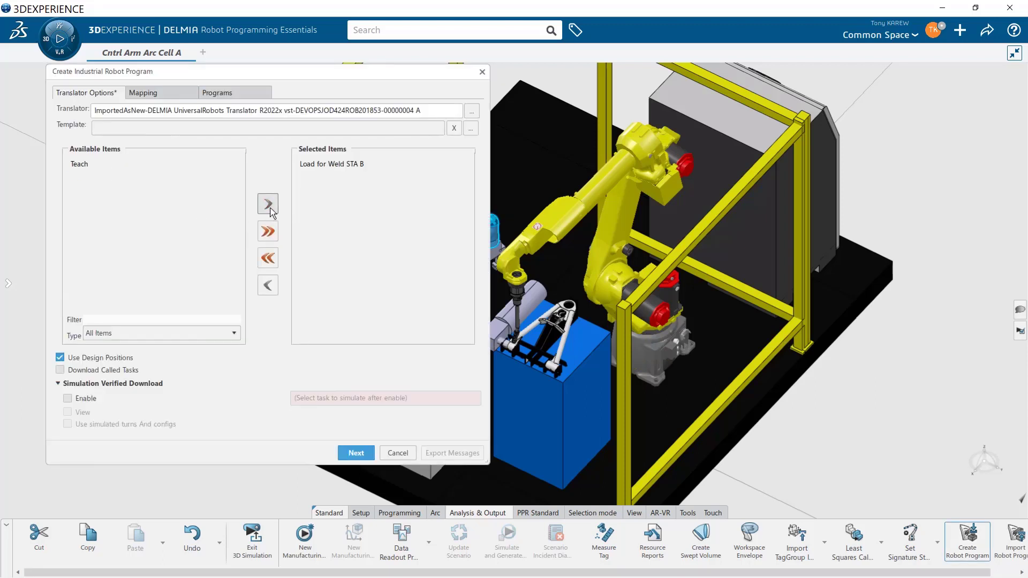
pyautogui.click(355, 454)
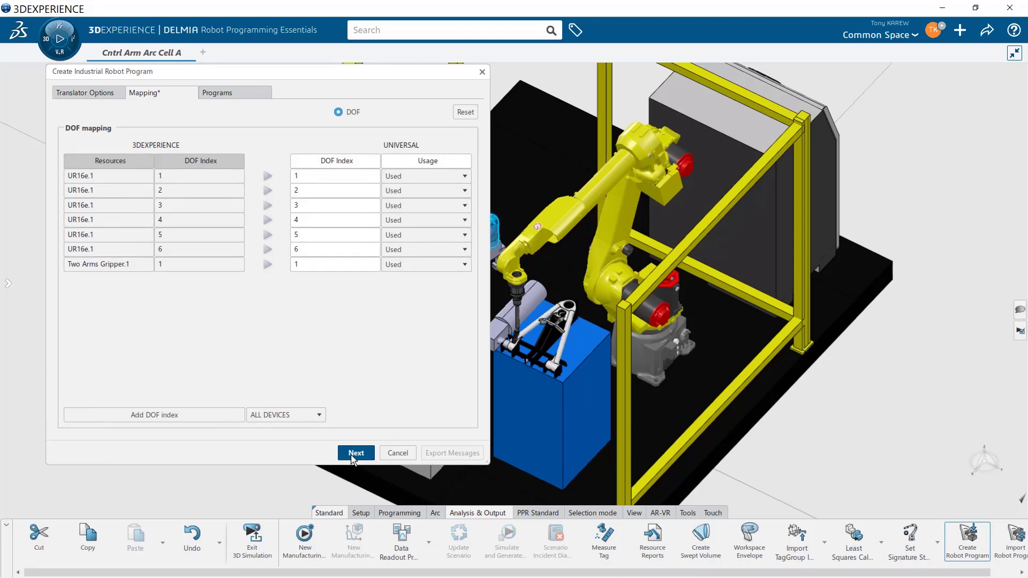
pyautogui.click(351, 455)
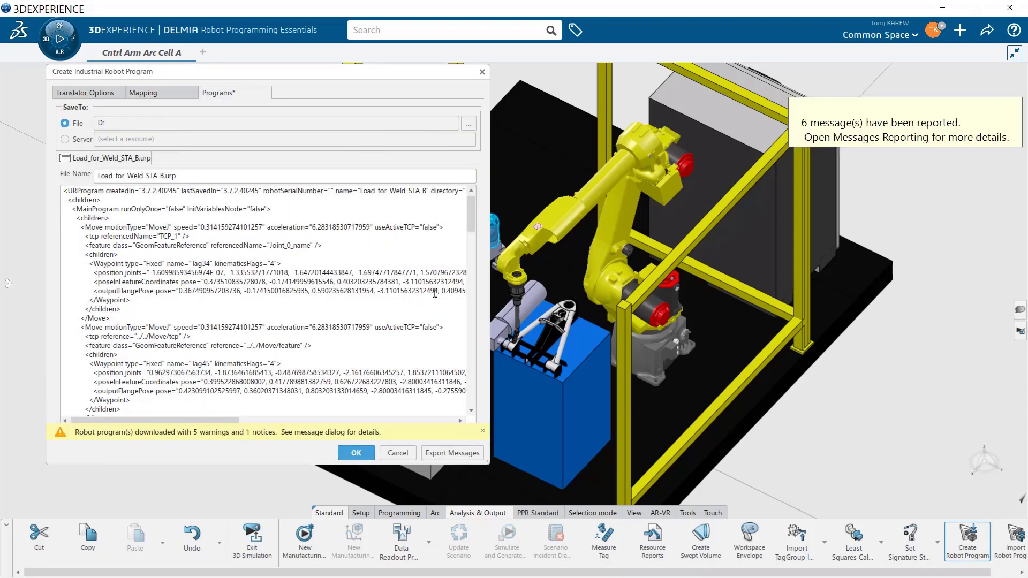
pyautogui.moveTo(474, 226); pyautogui.dragTo(472, 254)
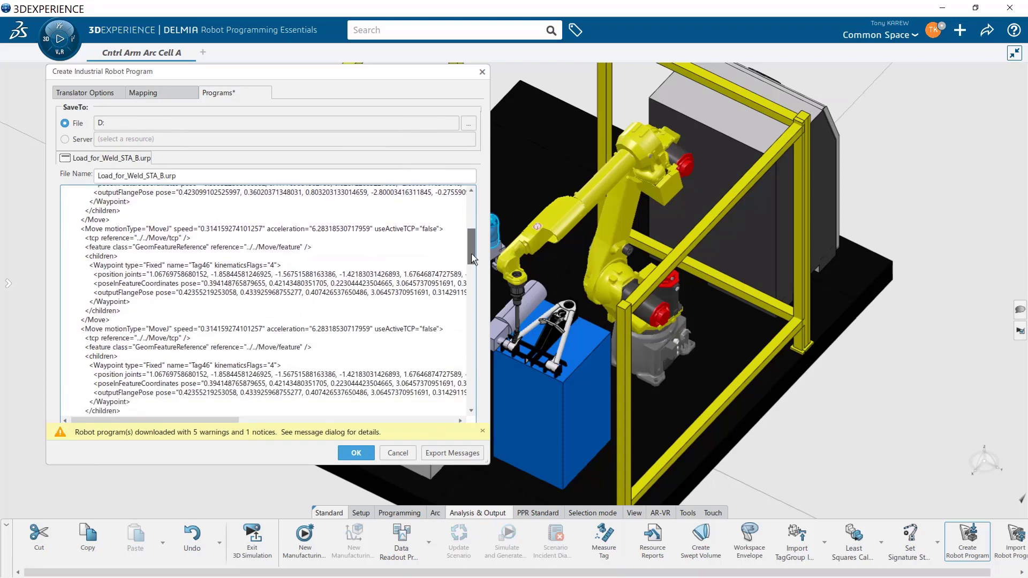
pyautogui.moveTo(472, 255)
pyautogui.mouseDown()
pyautogui.moveTo(459, 403)
pyautogui.moveTo(455, 219)
pyautogui.mouseUp()
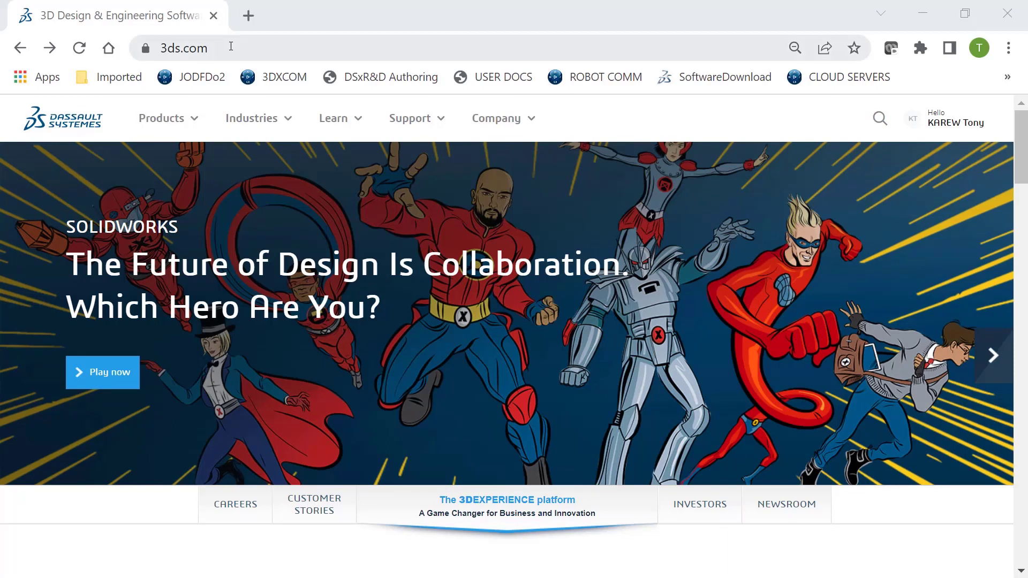
# Navigate 3ds.com Products to DELMIA and reach its Communities page
pyautogui.click(190, 120)
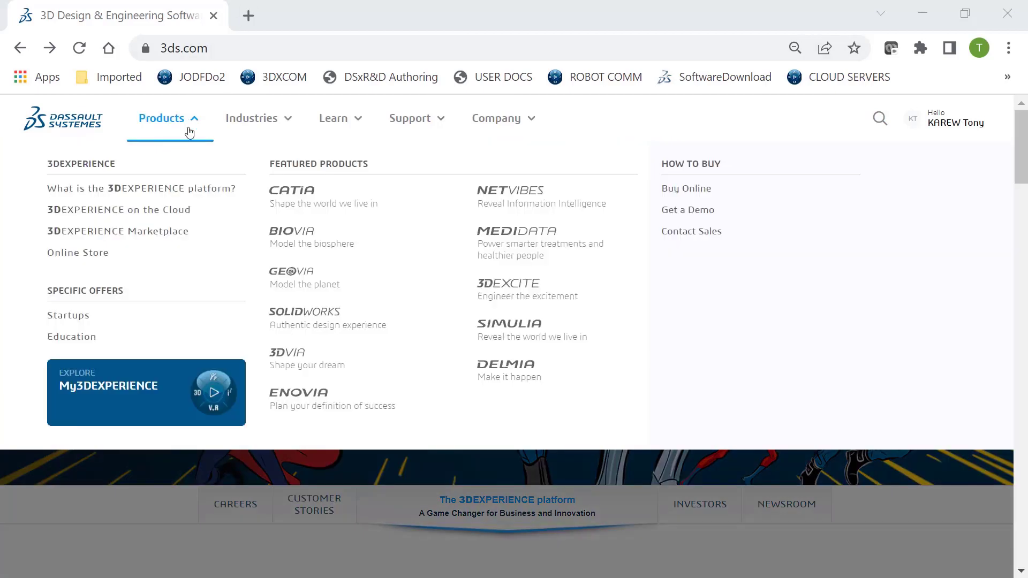
pyautogui.click(502, 374)
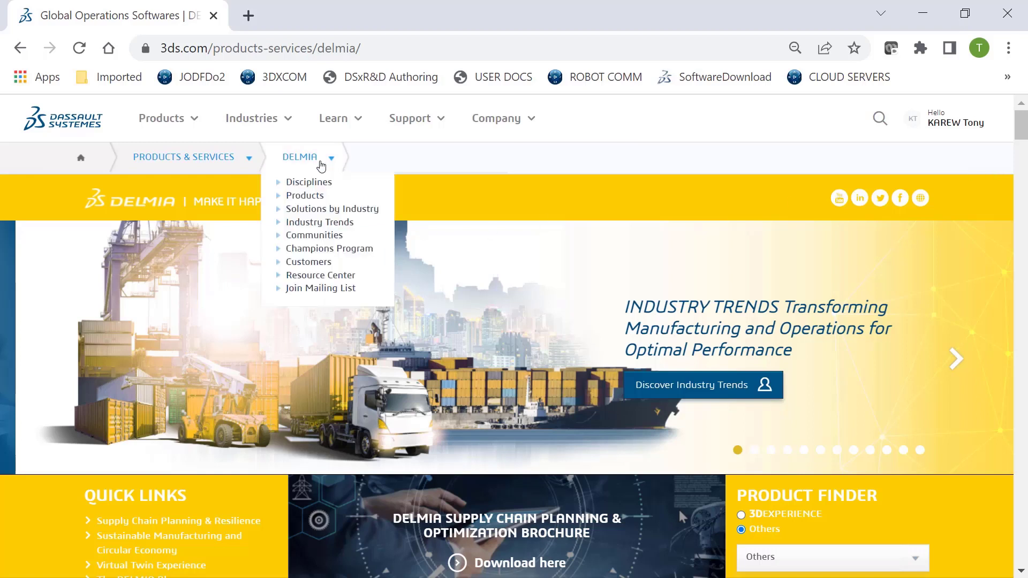
pyautogui.moveTo(306, 157)
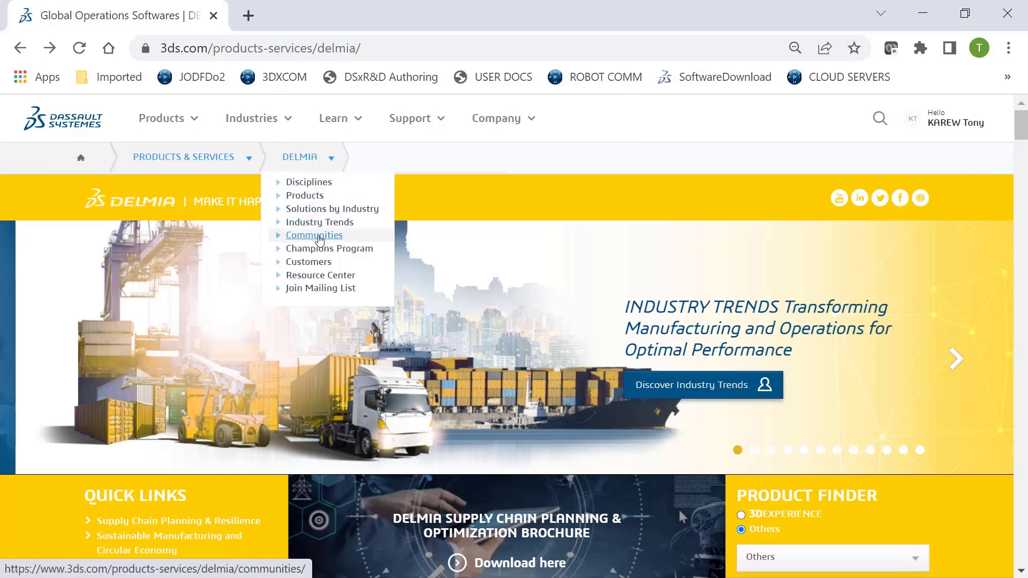
pyautogui.click(315, 235)
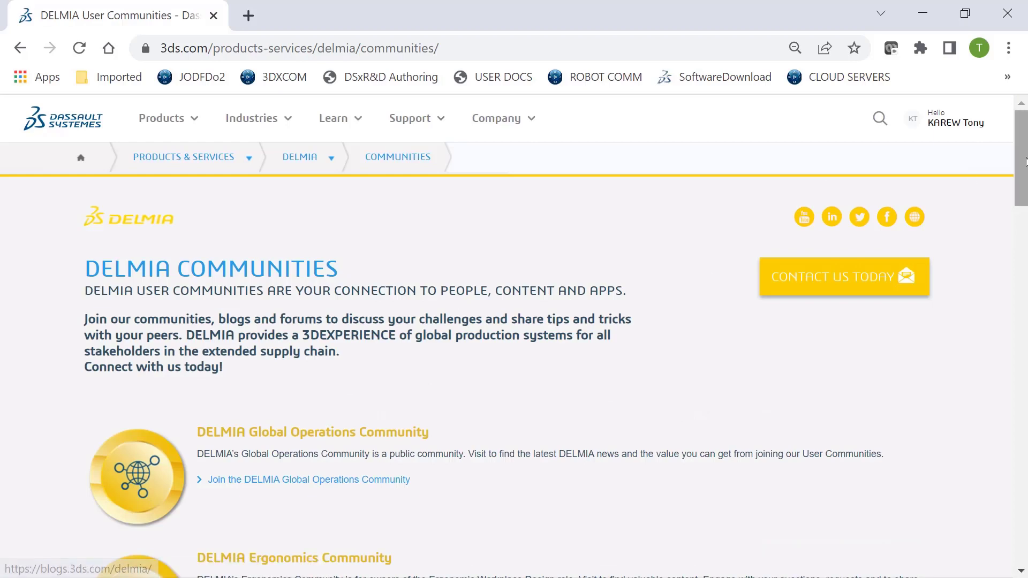
pyautogui.scroll(-2, 948, 265)
pyautogui.scroll(-5, 979, 298)
pyautogui.scroll(-2, 998, 317)
pyautogui.scroll(-3, 998, 316)
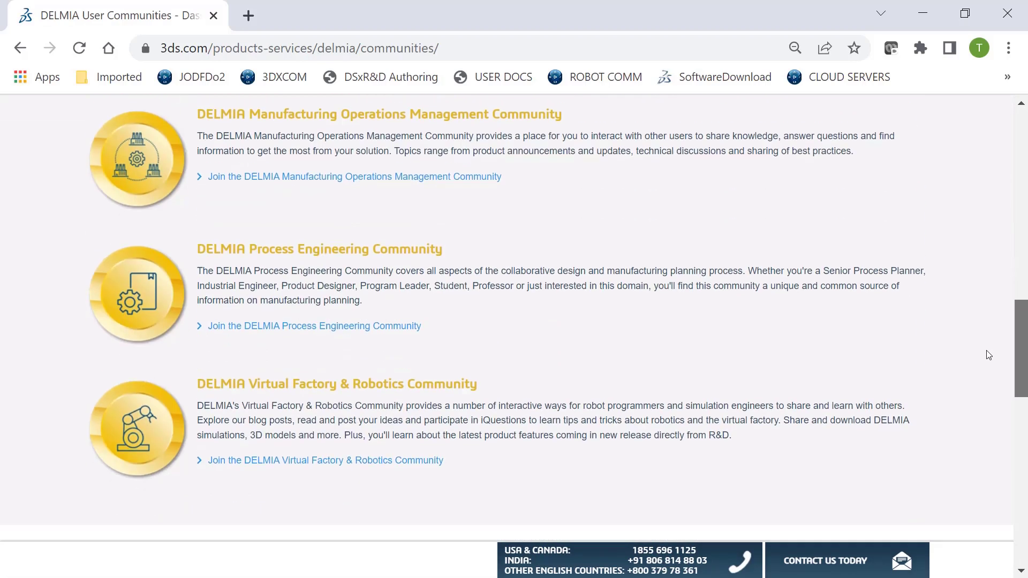
# Join the DELMIA Virtual Factory & Robotics Community to load its 3DSwym feed
pyautogui.click(453, 370)
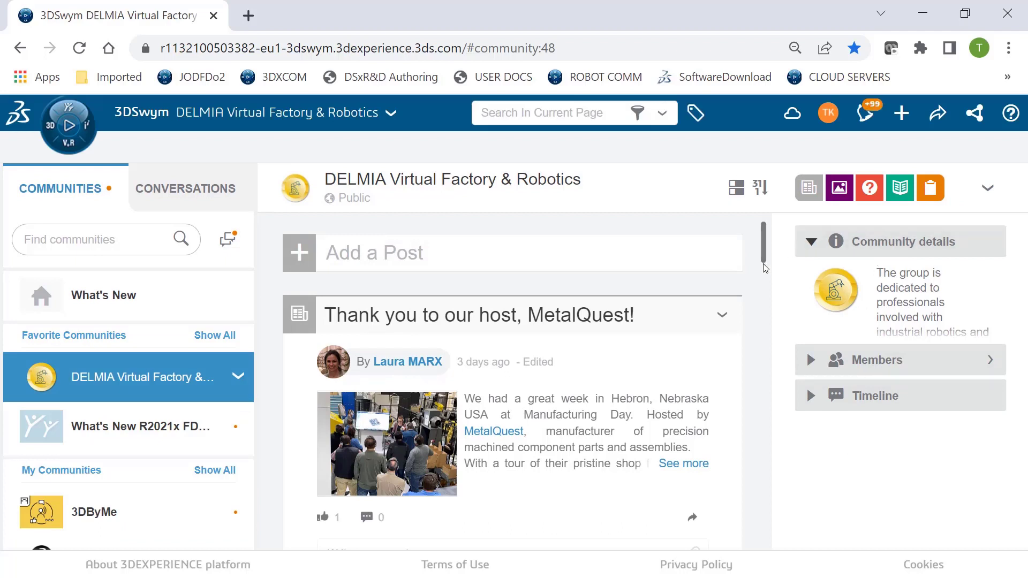
pyautogui.moveTo(762, 257); pyautogui.dragTo(791, 327)
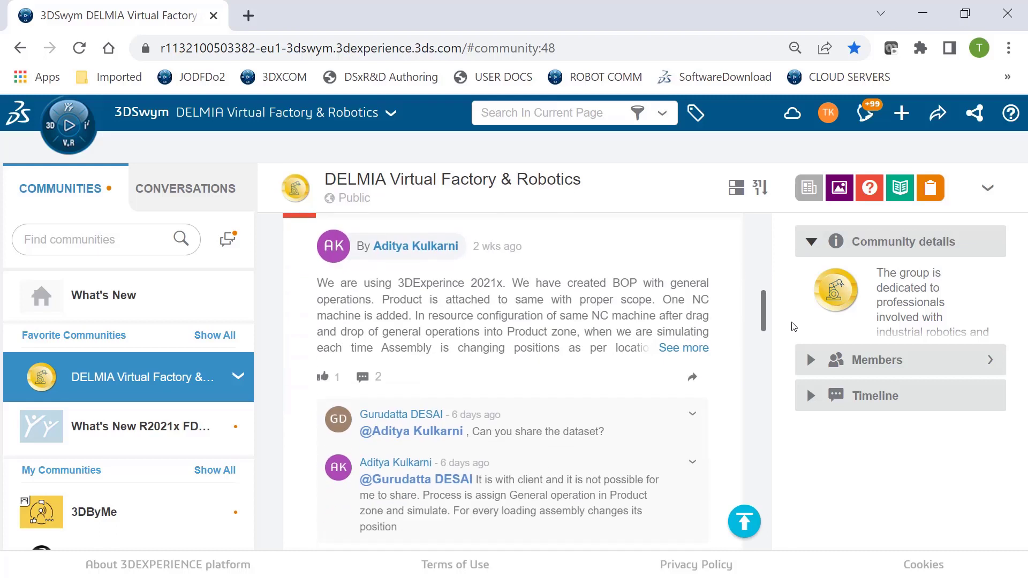
pyautogui.moveTo(792, 324); pyautogui.dragTo(771, 257)
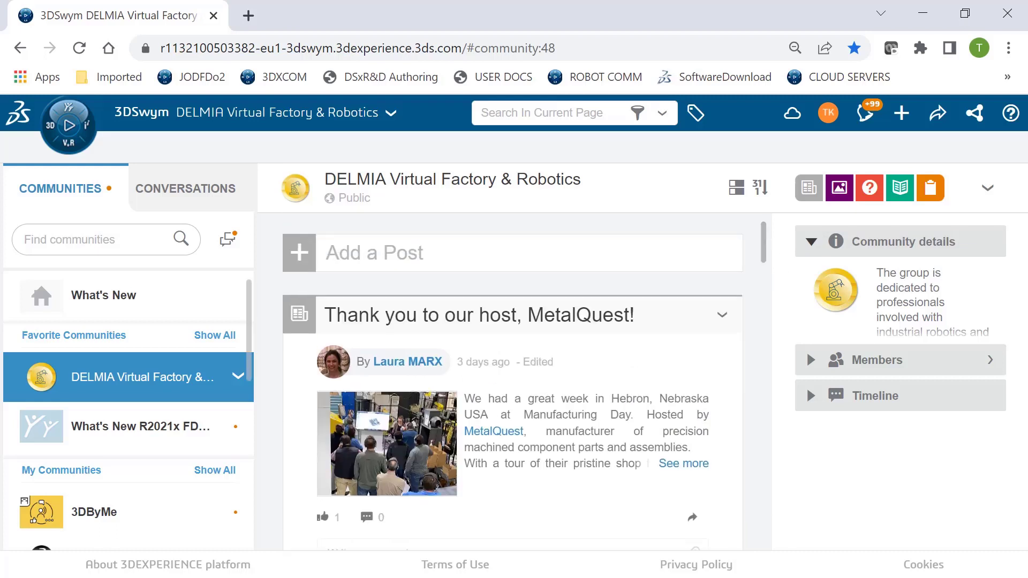